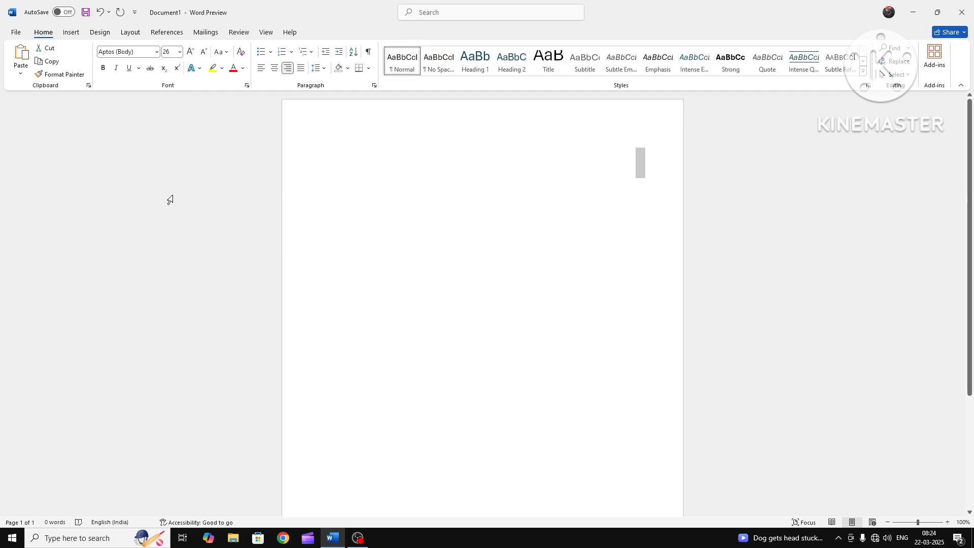
# Clear the selected blank text, align the empty first line left, and set its font size to 20
pyautogui.press('BackSpace')
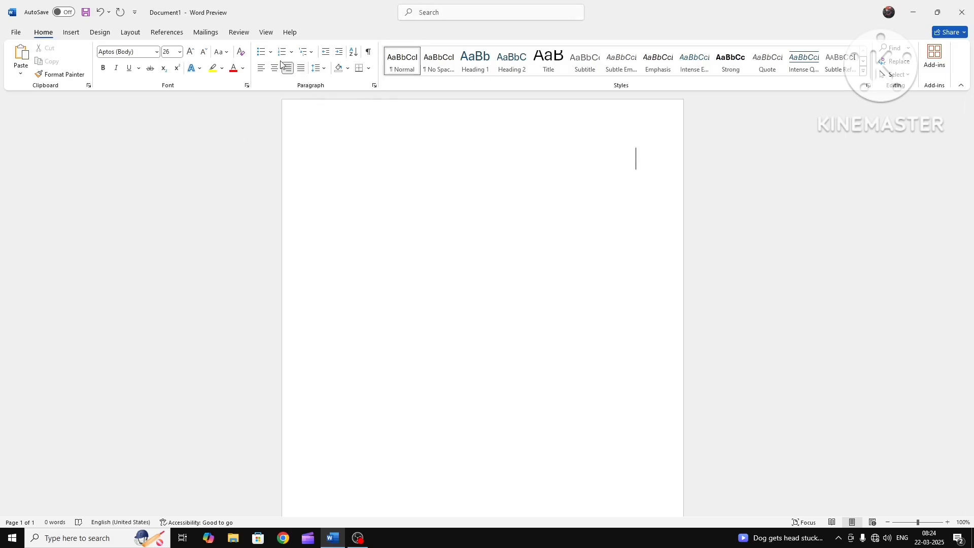
pyautogui.click(261, 69)
pyautogui.click(180, 52)
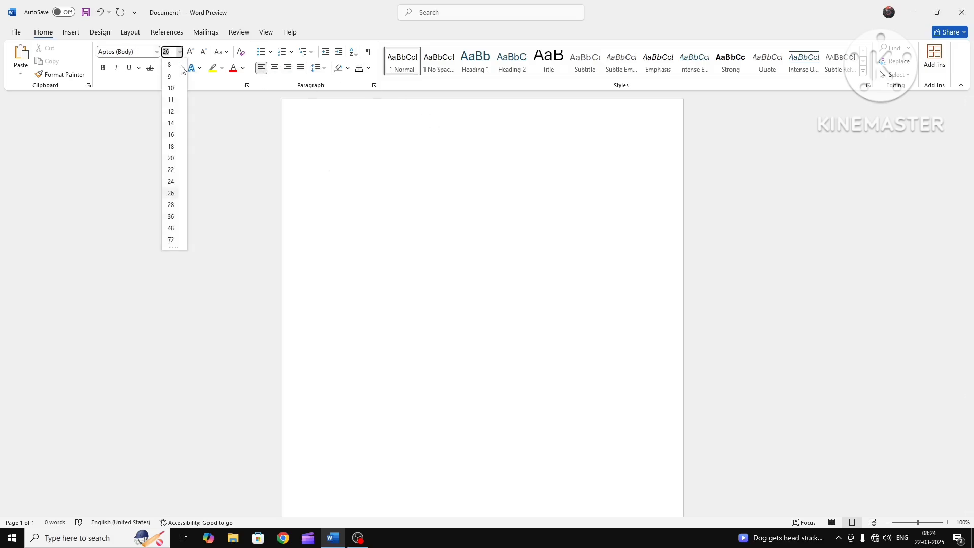
pyautogui.click(170, 159)
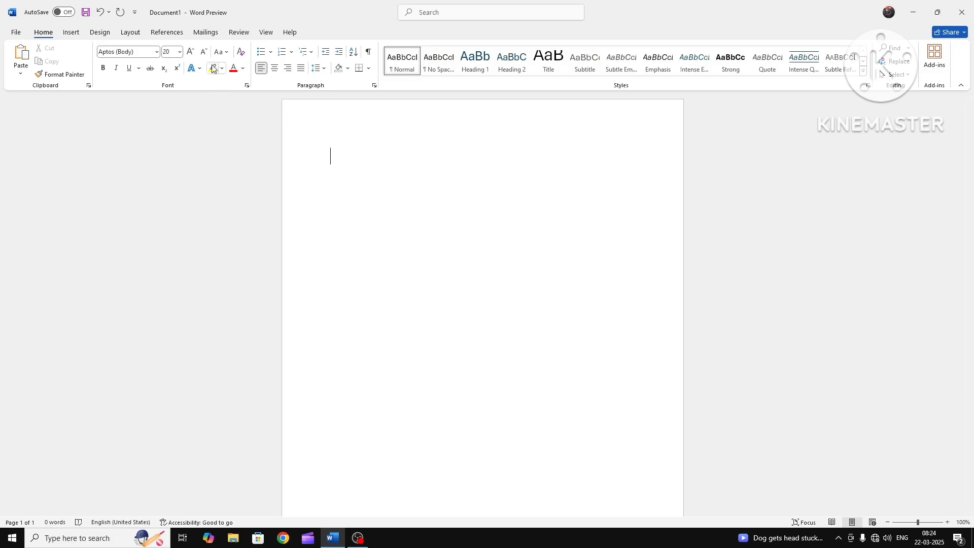
# Set the text colour to black and the font to Bahnschrift SemiBold for the first line
pyautogui.click(244, 69)
pyautogui.click(242, 112)
pyautogui.click(158, 56)
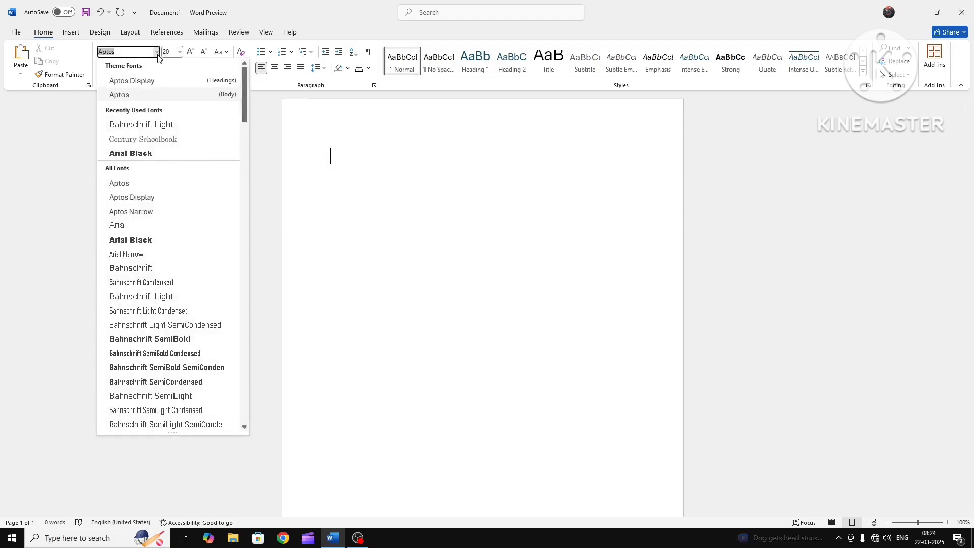
pyautogui.scroll(-1, 169, 233)
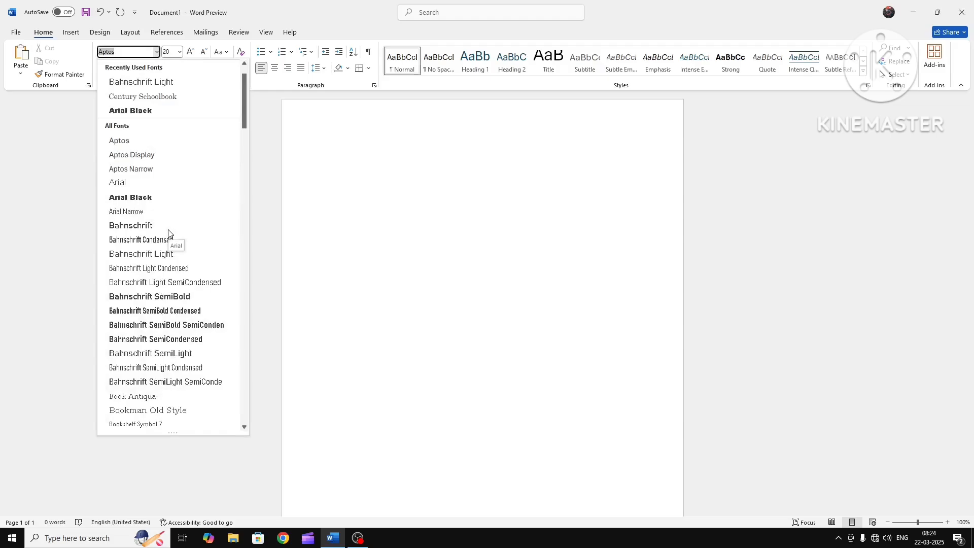
pyautogui.scroll(-1, 169, 233)
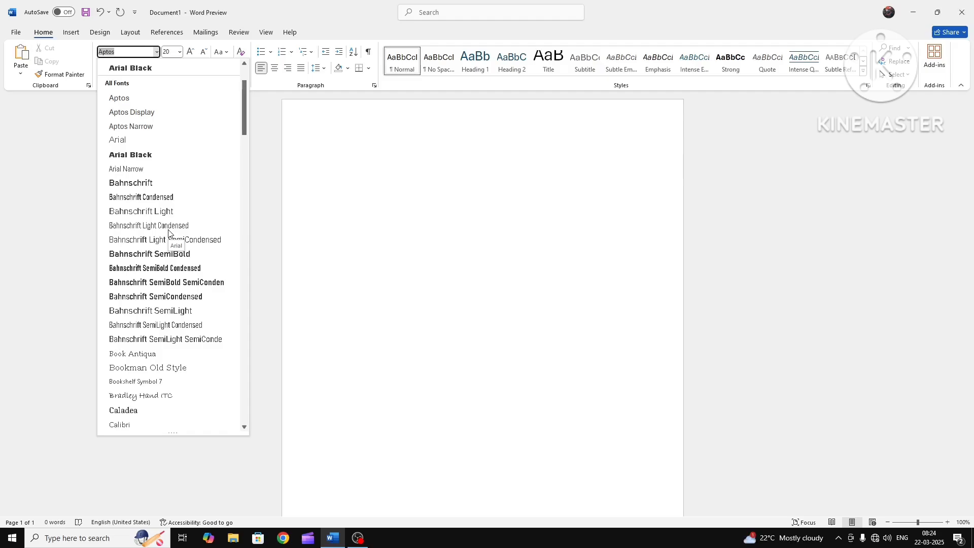
pyautogui.scroll(-1, 169, 233)
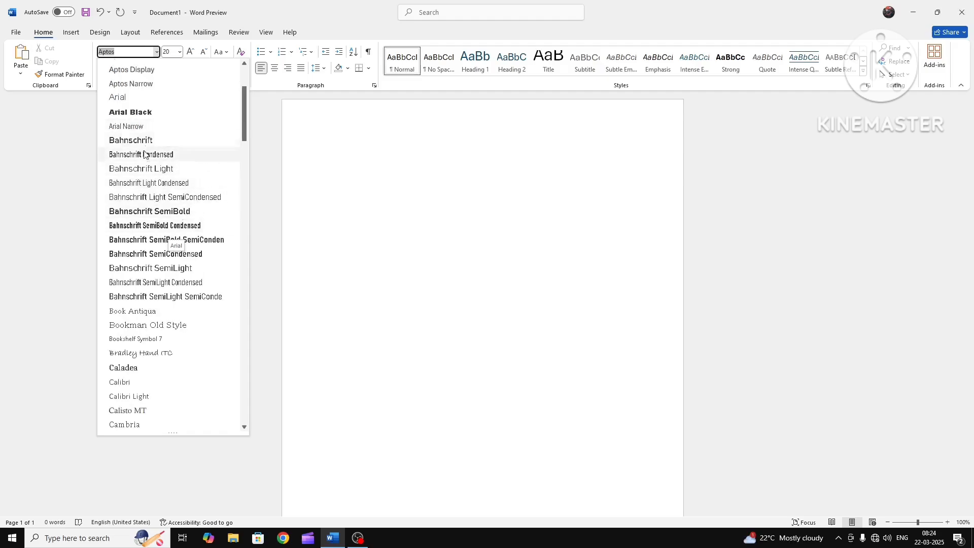
pyautogui.click(169, 216)
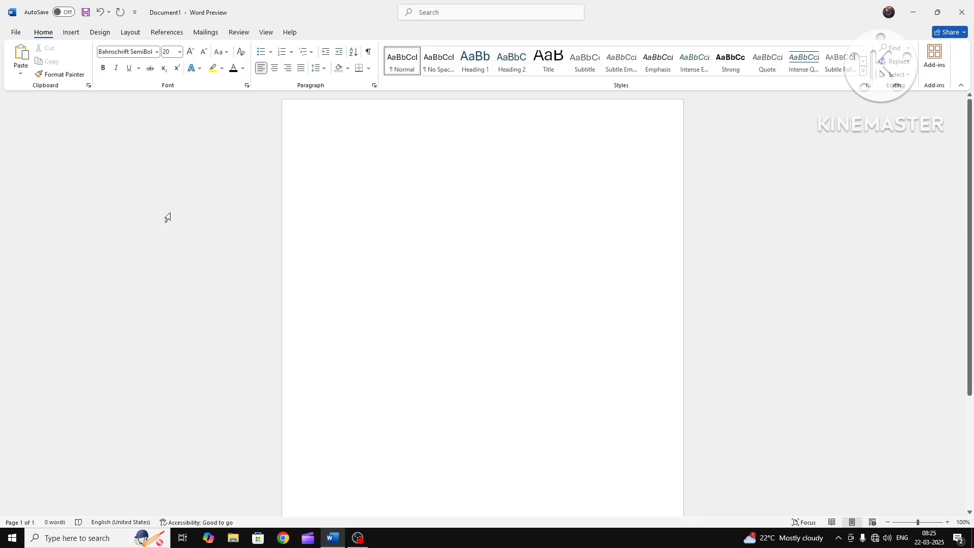
# Enter the title "Application for teaching job" in bold on the first line
pyautogui.click(104, 69)
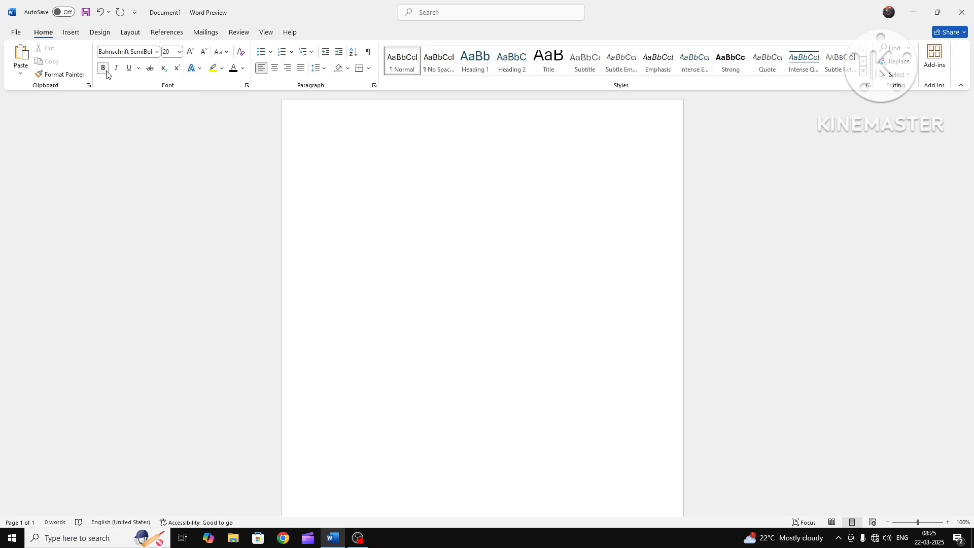
pyautogui.write('Ap')
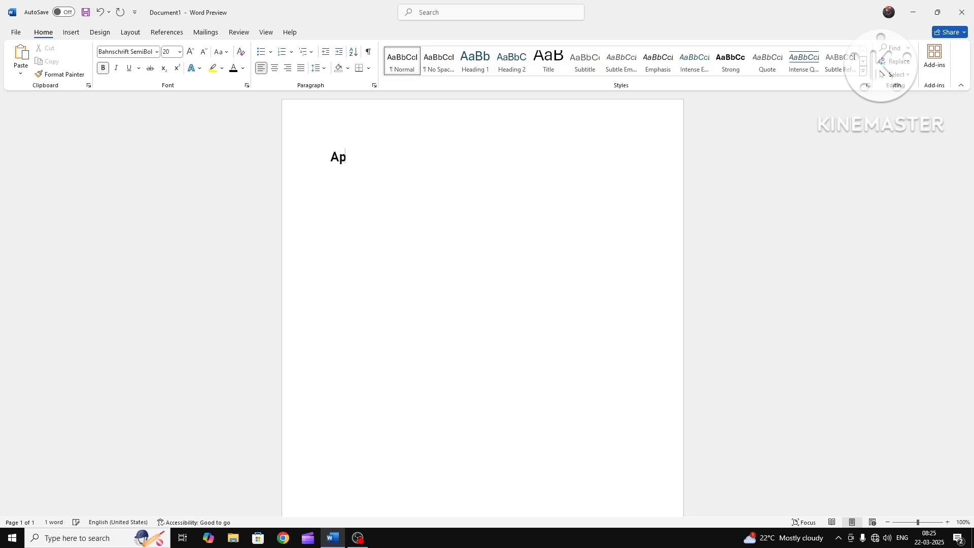
pyautogui.write('plication for ')
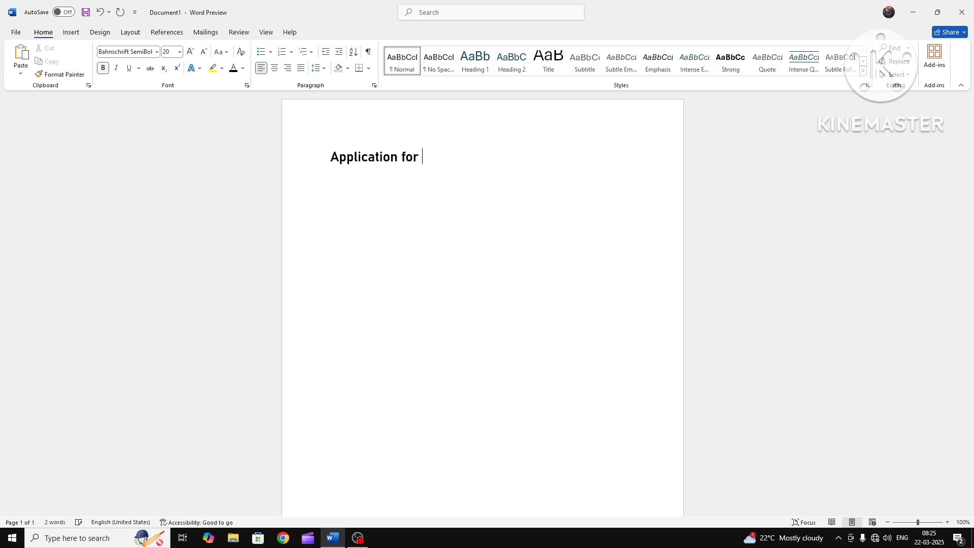
pyautogui.write('teaching job')
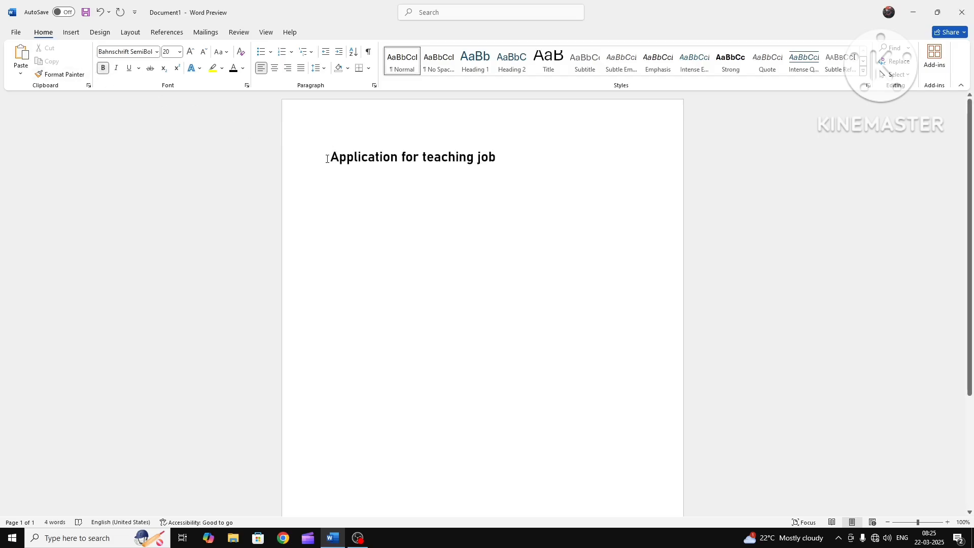
# Centre the title "Application for teaching job" and format it dark brown with an underline
pyautogui.moveTo(328, 157); pyautogui.dragTo(536, 176)
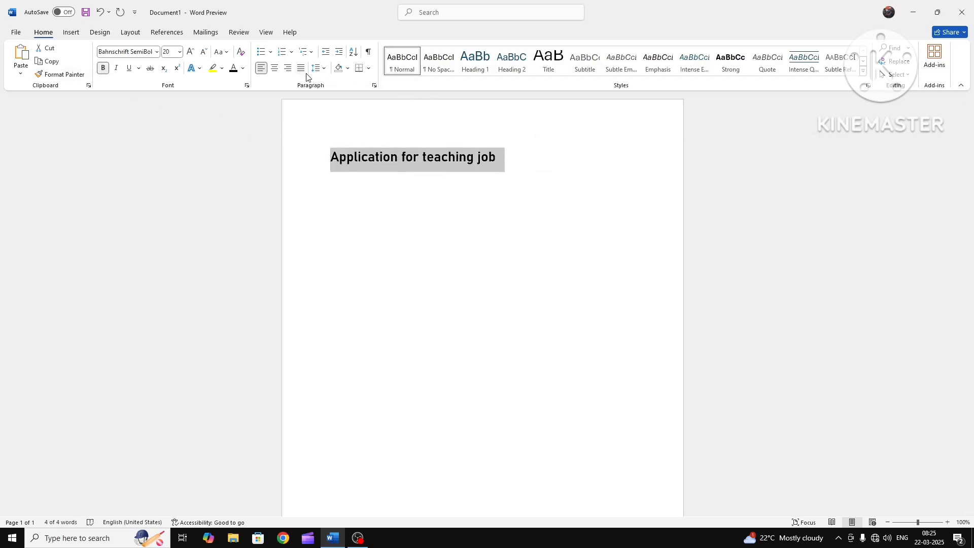
pyautogui.click(273, 70)
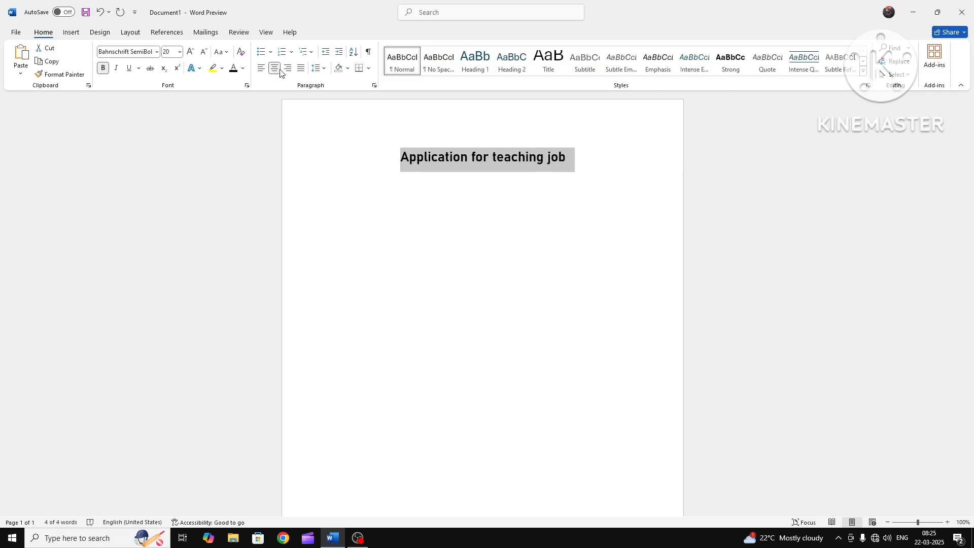
pyautogui.click(244, 71)
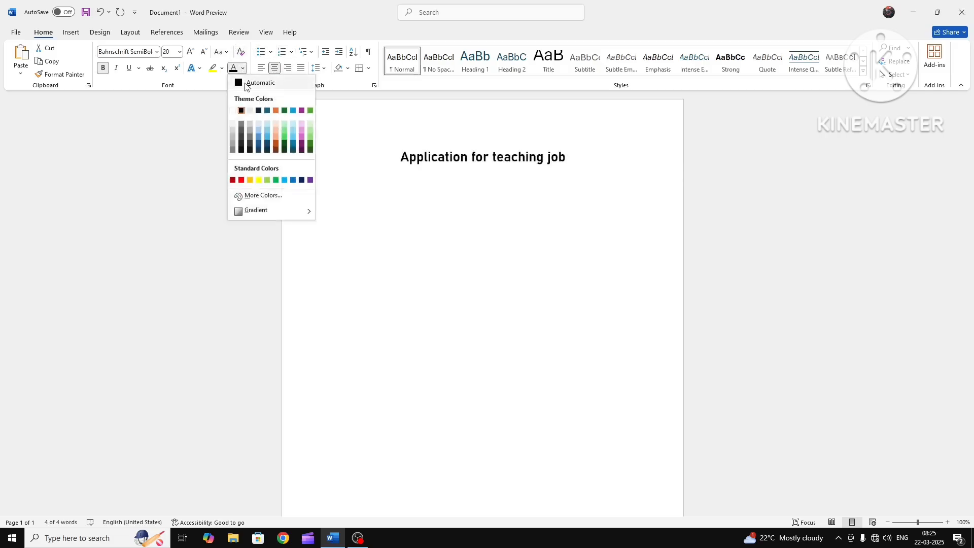
pyautogui.click(276, 150)
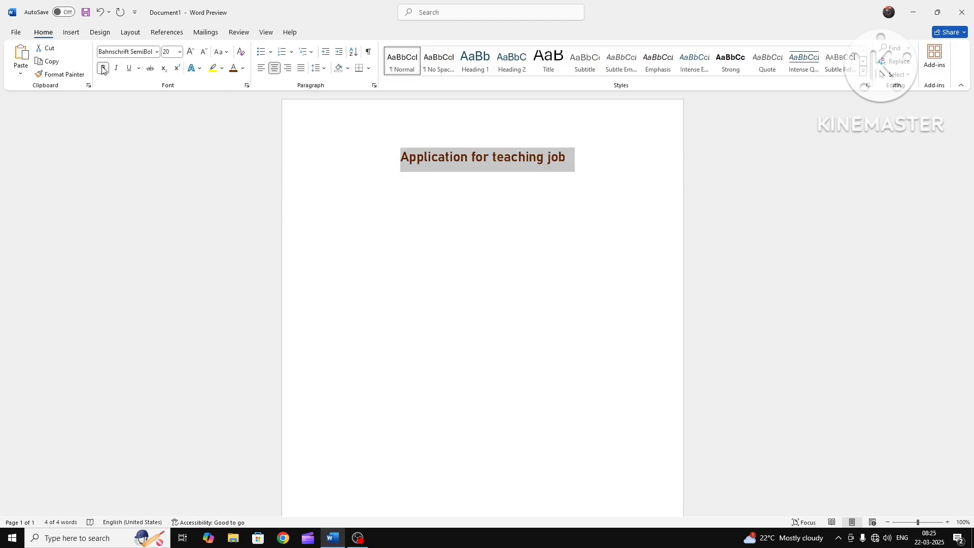
pyautogui.click(129, 71)
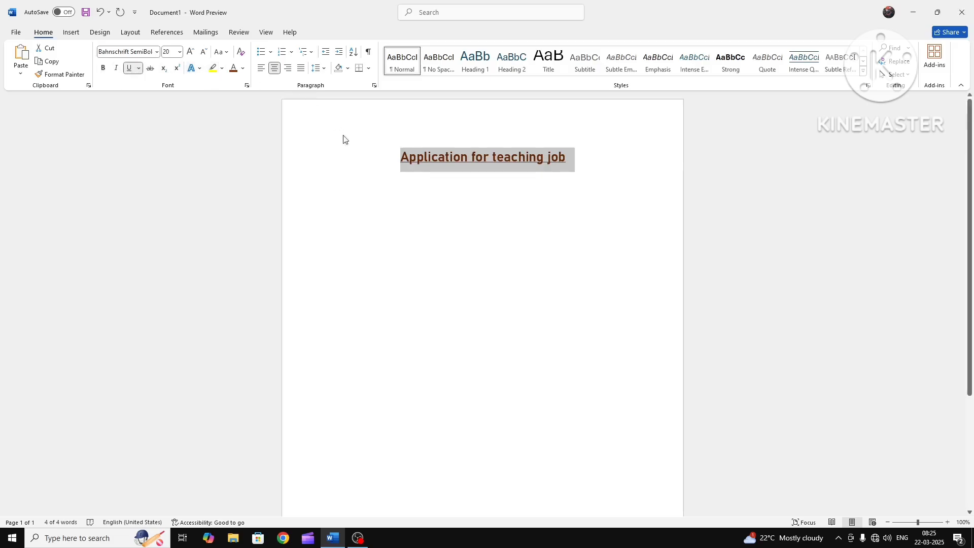
# Start a new left-aligned line below the title with font size 18 and black text
pyautogui.click(340, 217)
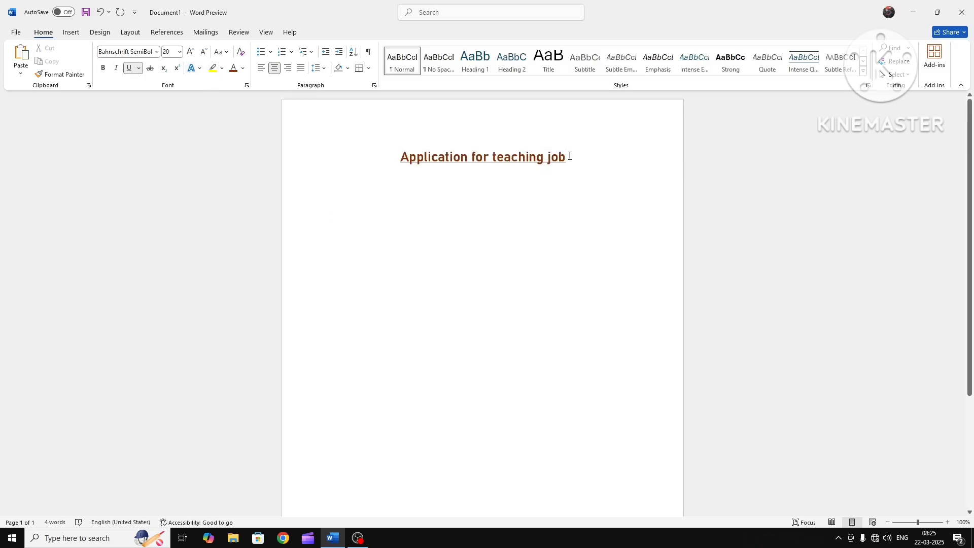
pyautogui.press('Return')
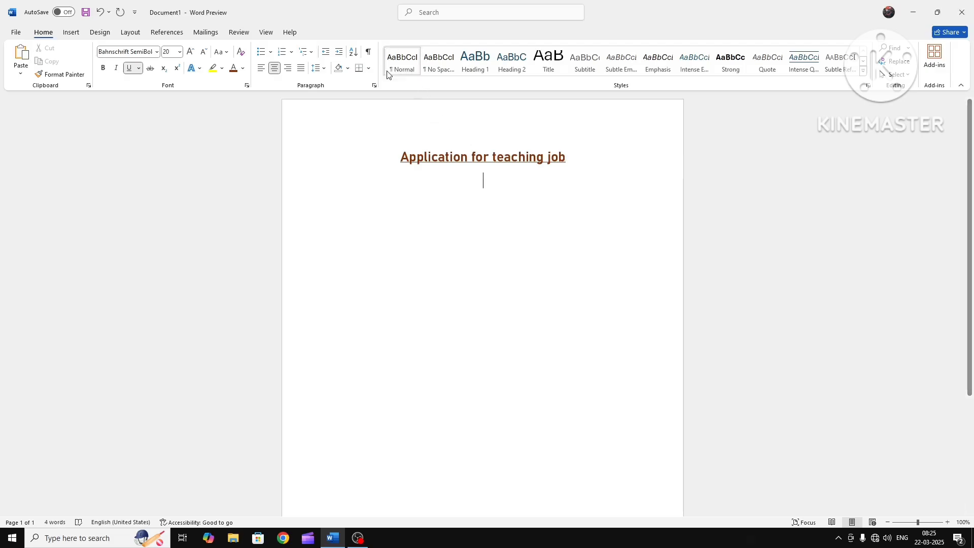
pyautogui.click(262, 70)
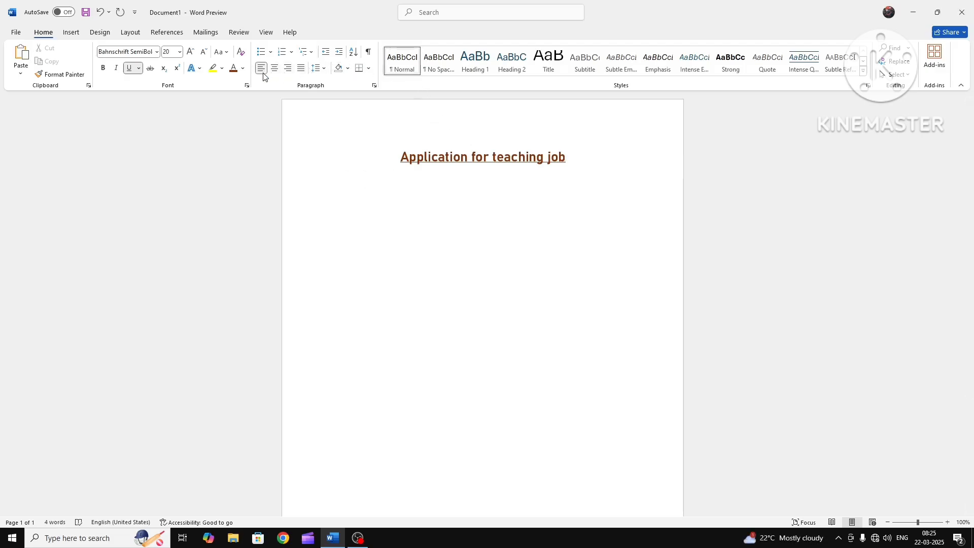
pyautogui.click(179, 52)
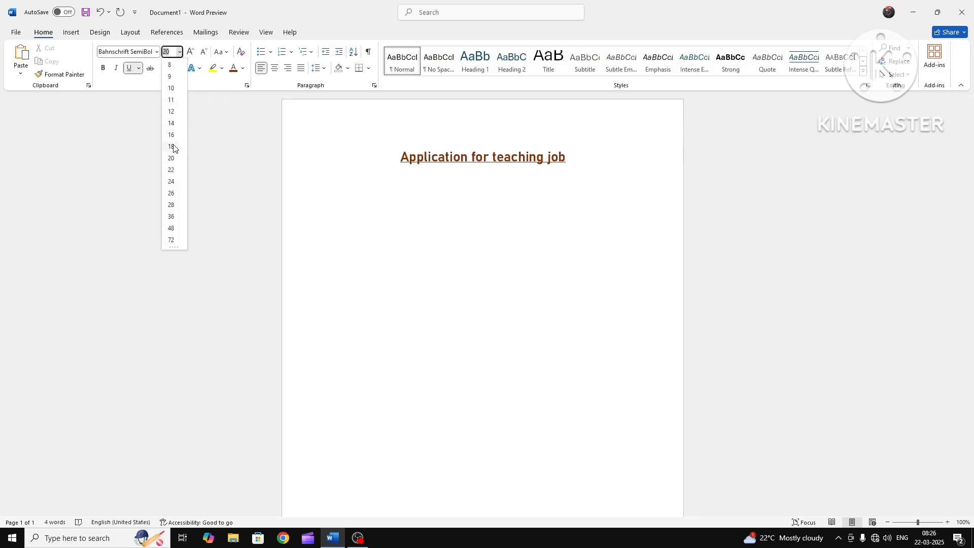
pyautogui.click(171, 146)
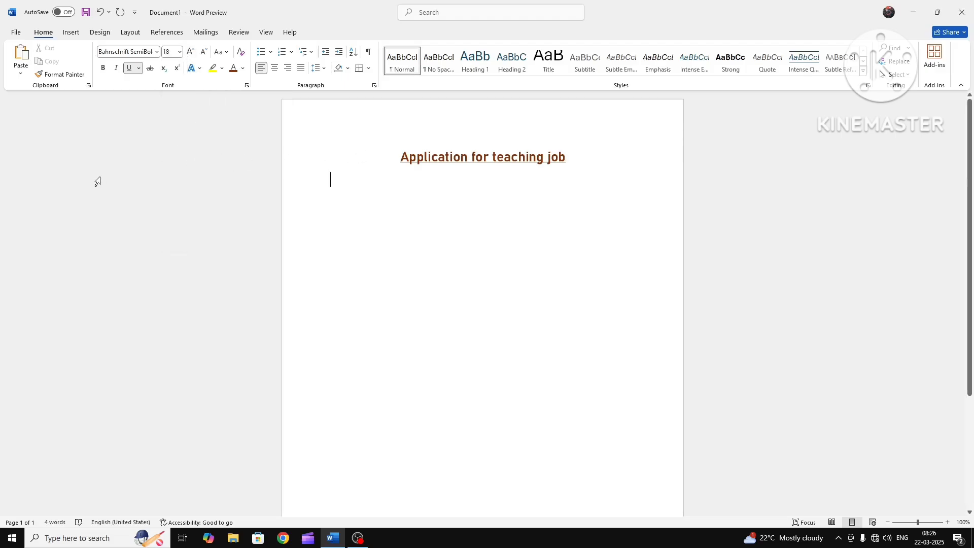
pyautogui.click(243, 69)
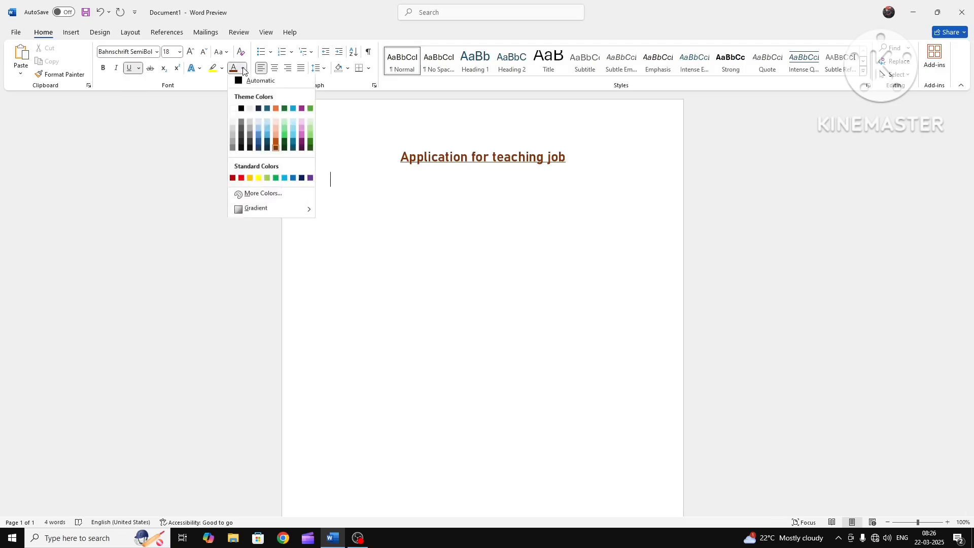
pyautogui.click(242, 111)
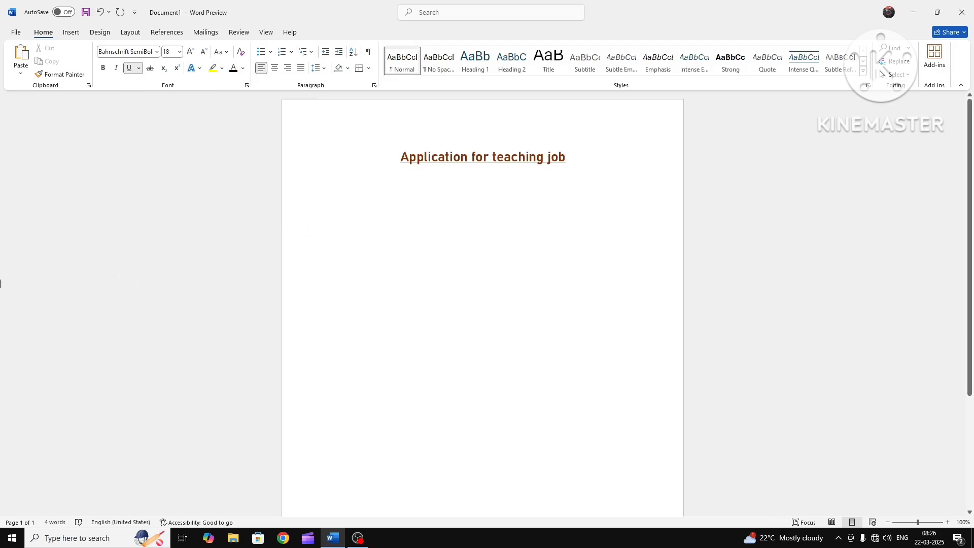
# Write the addressee lines "To", "The principal" and "School Name" below the title, each on its own line
pyautogui.write('To ')
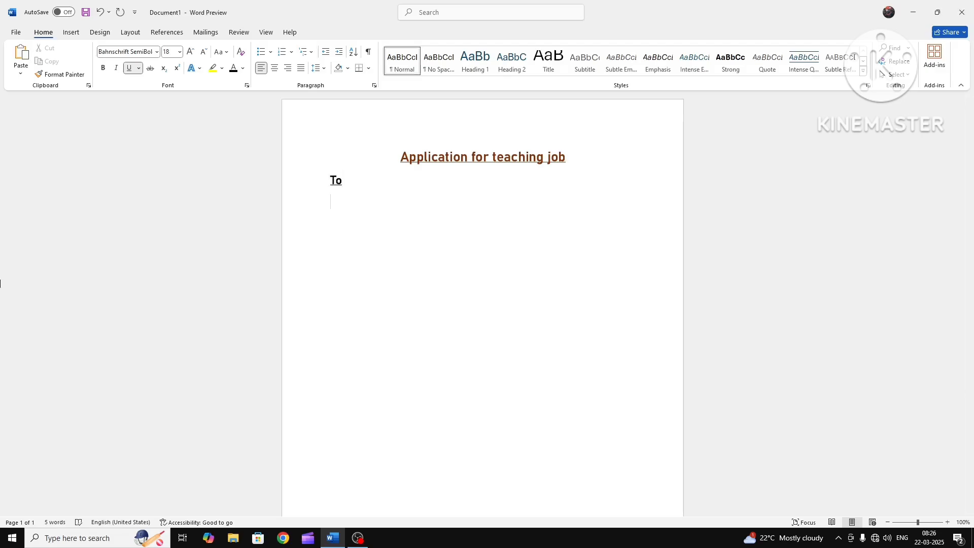
pyautogui.write('The principal')
pyautogui.write('S')
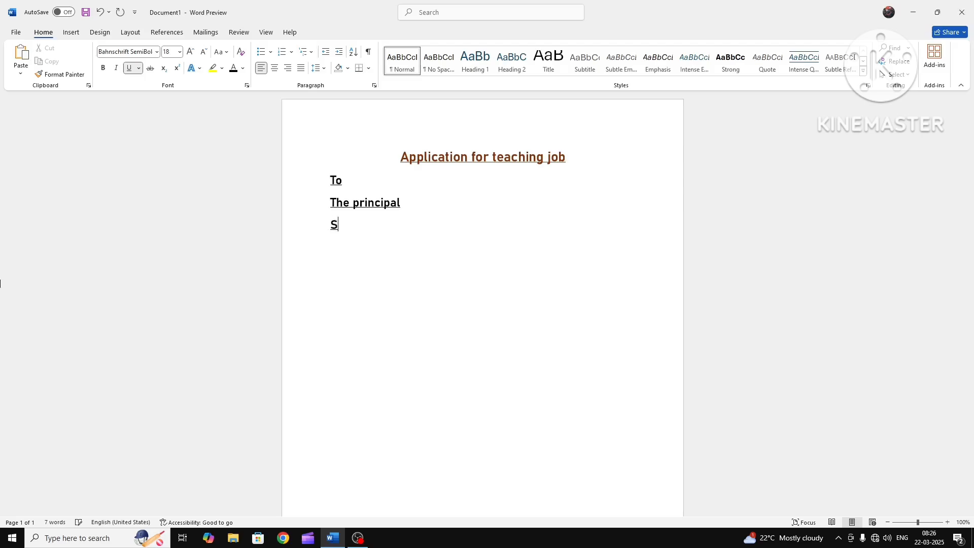
pyautogui.write('cho')
pyautogui.write('ll')
pyautogui.press('BackSpace')
pyautogui.press('BackSpace')
pyautogui.write('ol Name')
pyautogui.write(';')
pyautogui.press('BackSpace')
pyautogui.press('BackSpace')
pyautogui.write(';')
pyautogui.press('BackSpace')
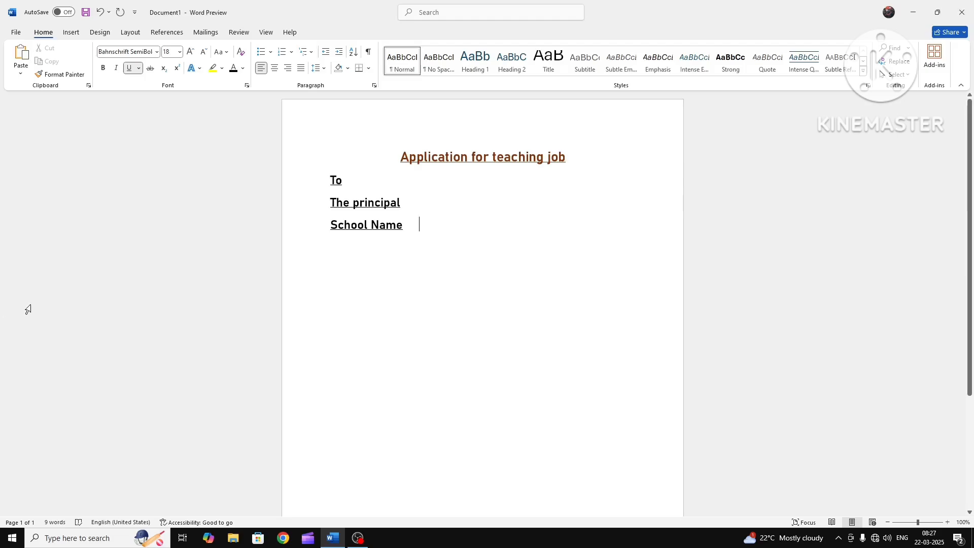
# Add the line "School Adress" below the school name
pyautogui.press('Return')
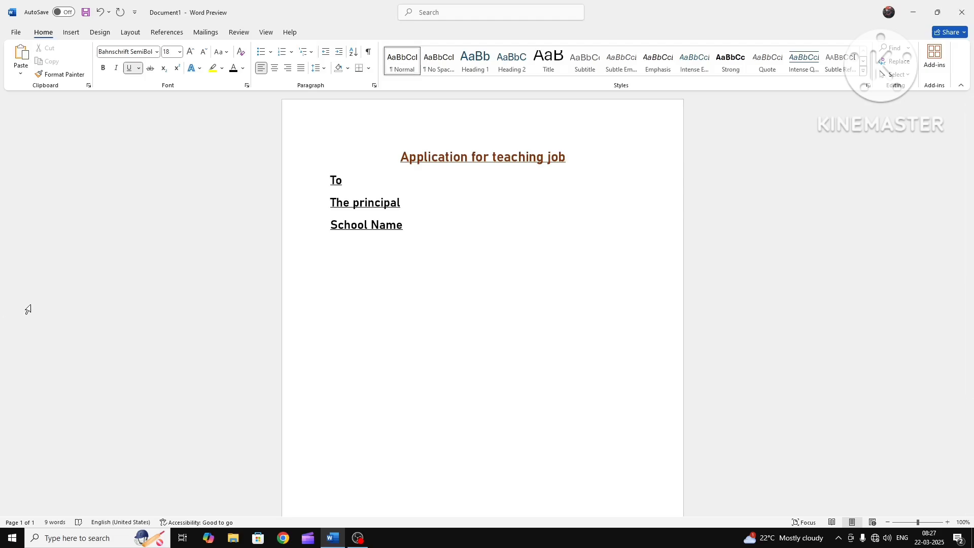
pyautogui.write('Sch')
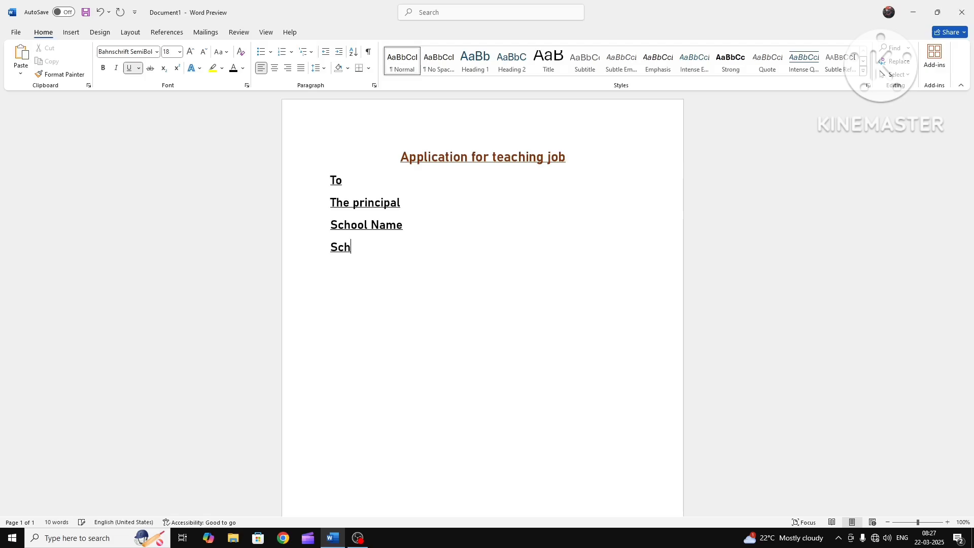
pyautogui.write('ool Ad')
pyautogui.write('r')
pyautogui.press('BackSpace')
pyautogui.write('ress')
# Add the salutation "Respected" without underline below the addressee lines, leaving a single blank line above it
pyautogui.press('Return')
pyautogui.write('R')
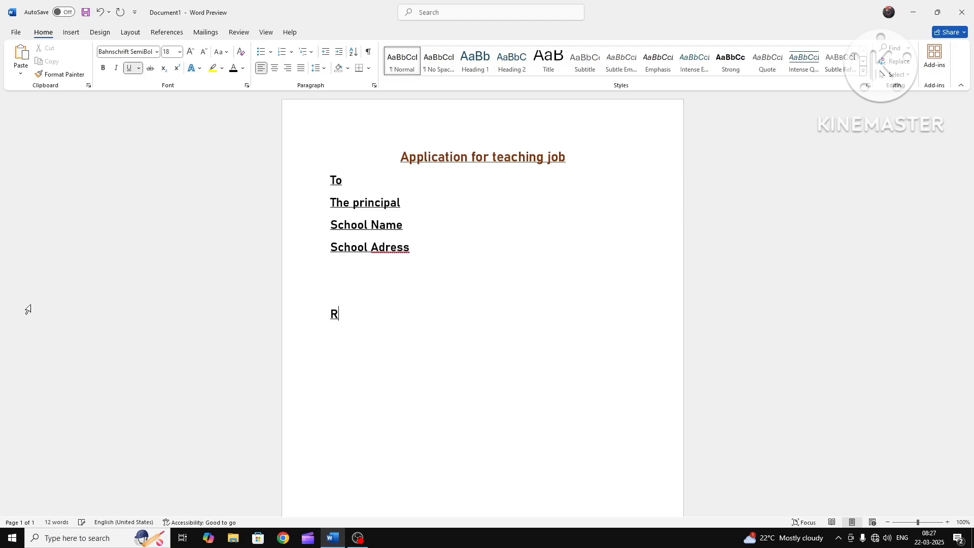
pyautogui.write('espected')
pyautogui.click(127, 68)
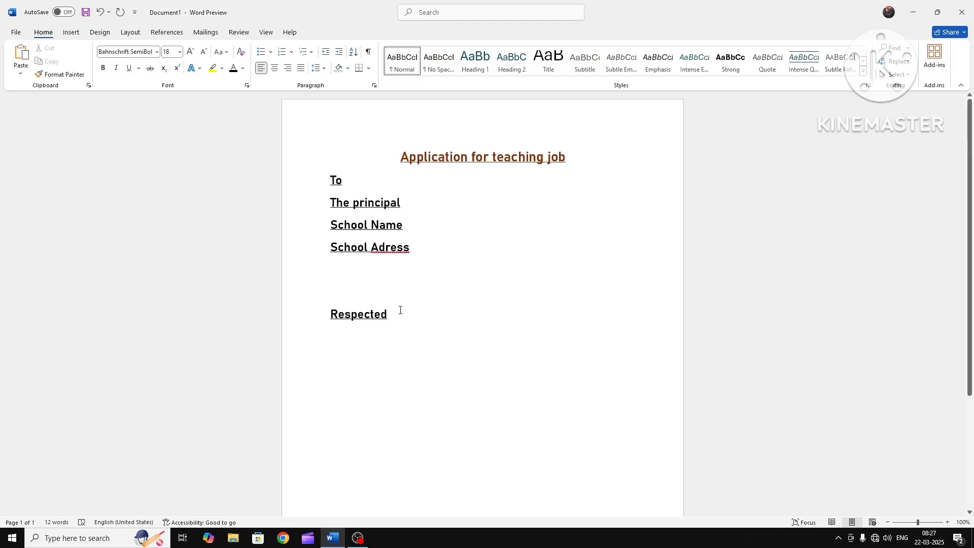
pyautogui.moveTo(330, 314); pyautogui.dragTo(422, 309)
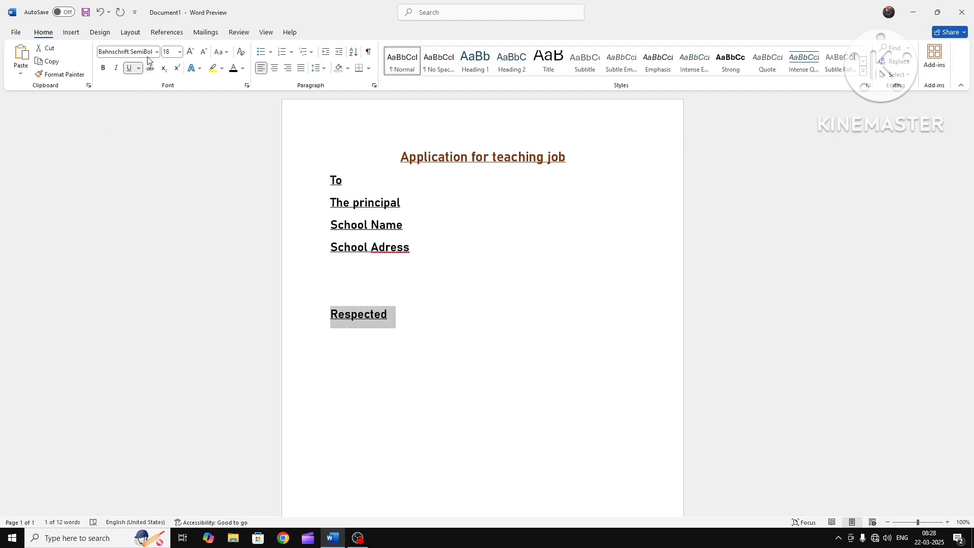
pyautogui.click(129, 68)
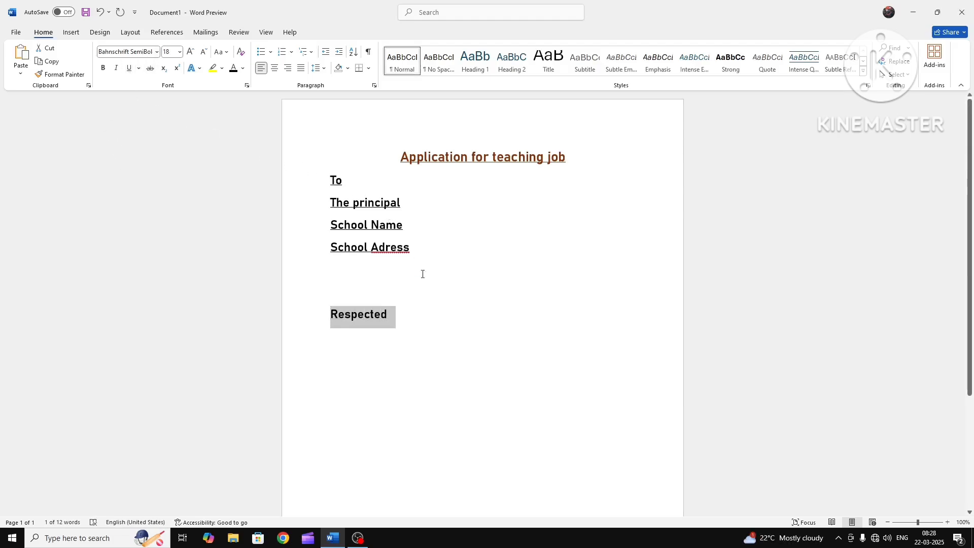
pyautogui.click(407, 317)
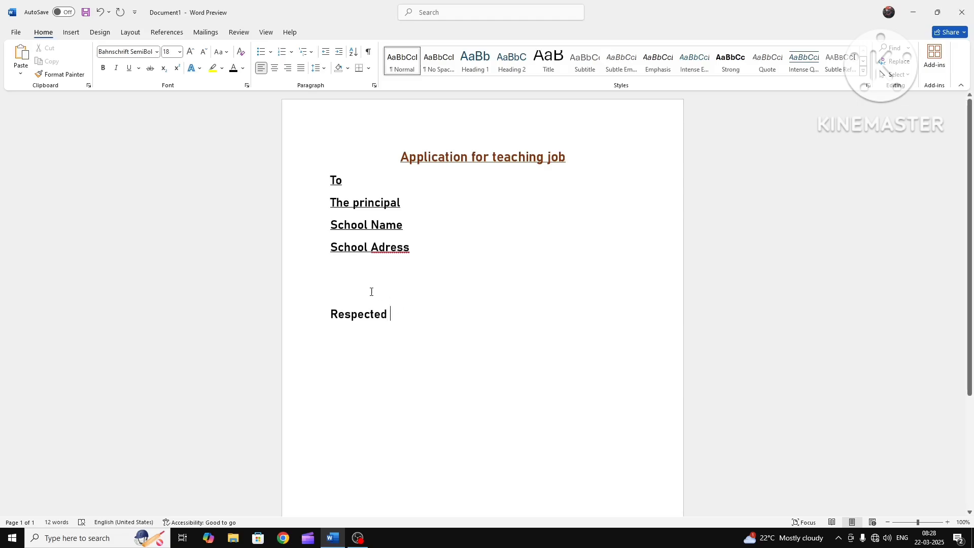
pyautogui.click(330, 313)
pyautogui.press('BackSpace')
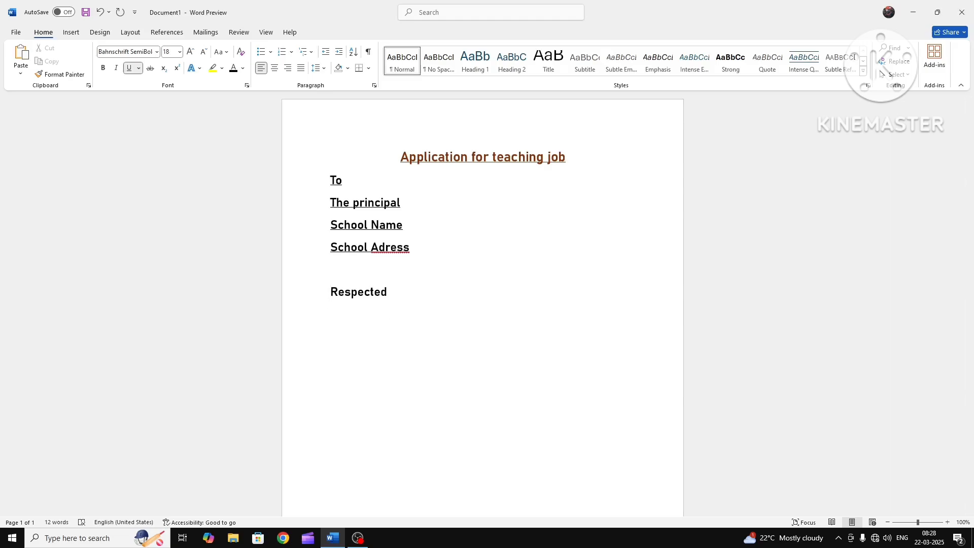
# Complete the salutation so it reads "Respected Sir,madam." and start a new line below it
pyautogui.press('BackSpace')
pyautogui.press('Return')
pyautogui.click(393, 292)
pyautogui.write('Sir \\')
pyautogui.press('BackSpace')
pyautogui.write(',madam')
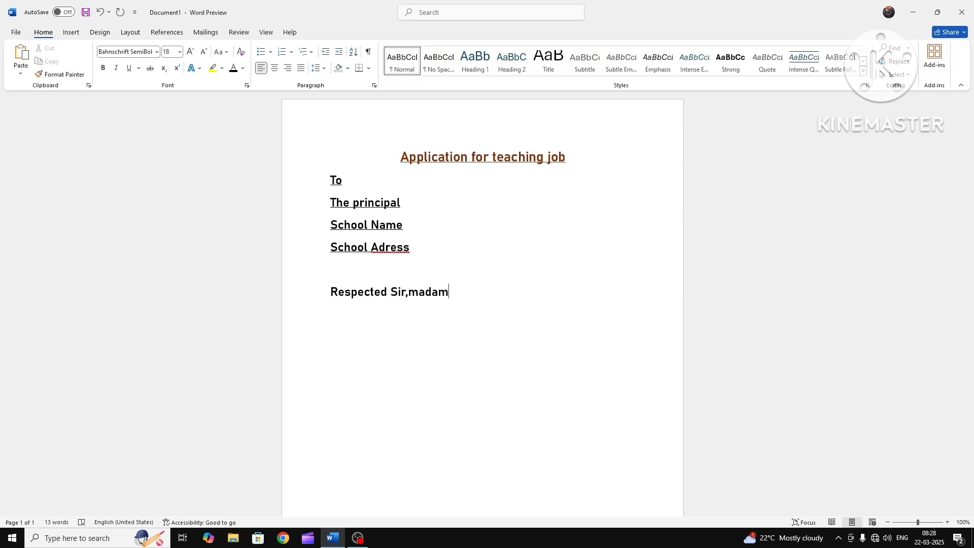
pyautogui.write('.')
pyautogui.press('Return')
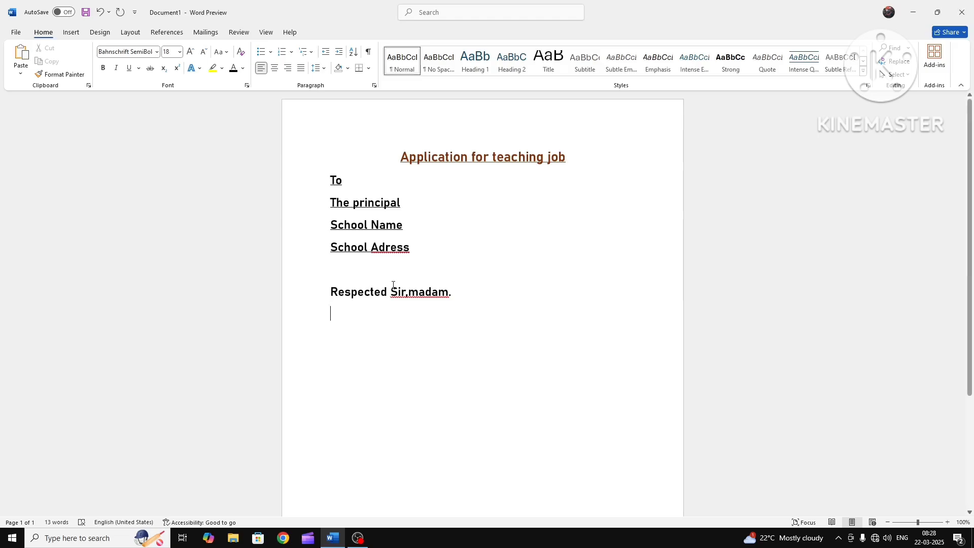
# Center-align the empty line below the salutation
pyautogui.click(274, 69)
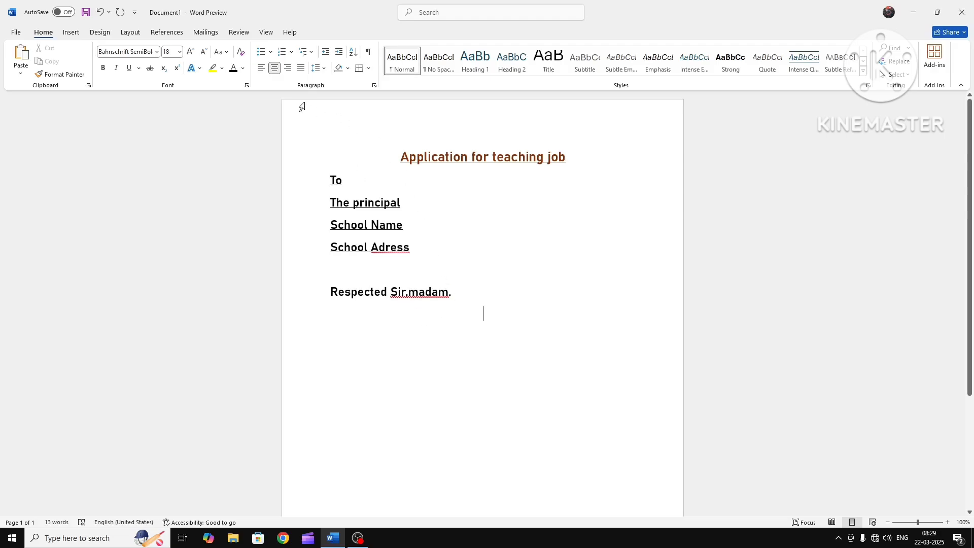
pyautogui.click(261, 69)
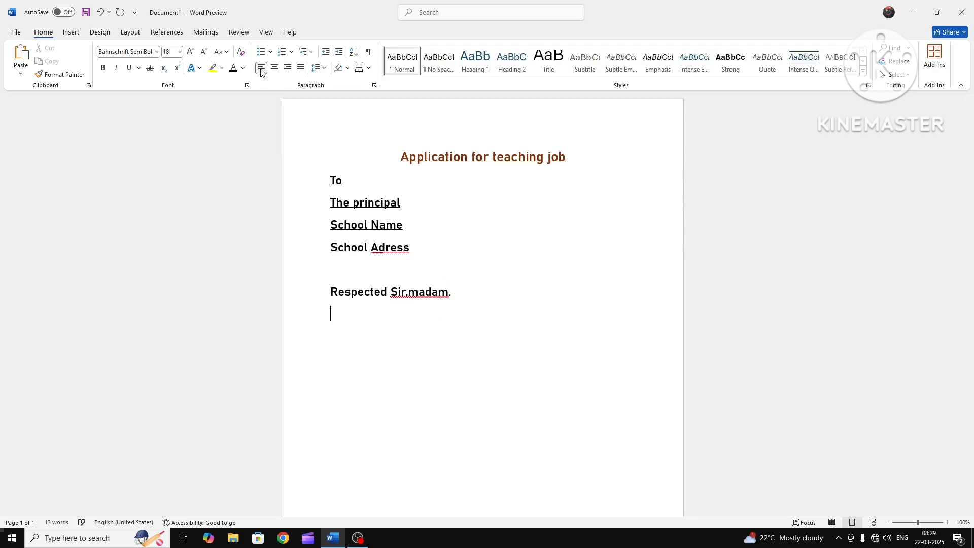
pyautogui.click(287, 71)
pyautogui.click(275, 73)
# Write the opening body sentence "I am applying for a teaching position in your school." on the centered line
pyautogui.write('I am app')
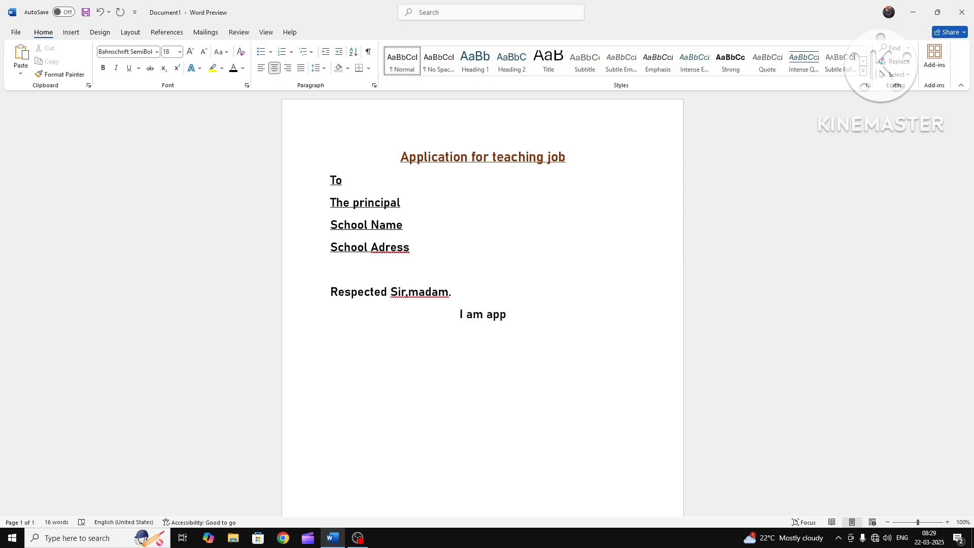
pyautogui.write('lying for')
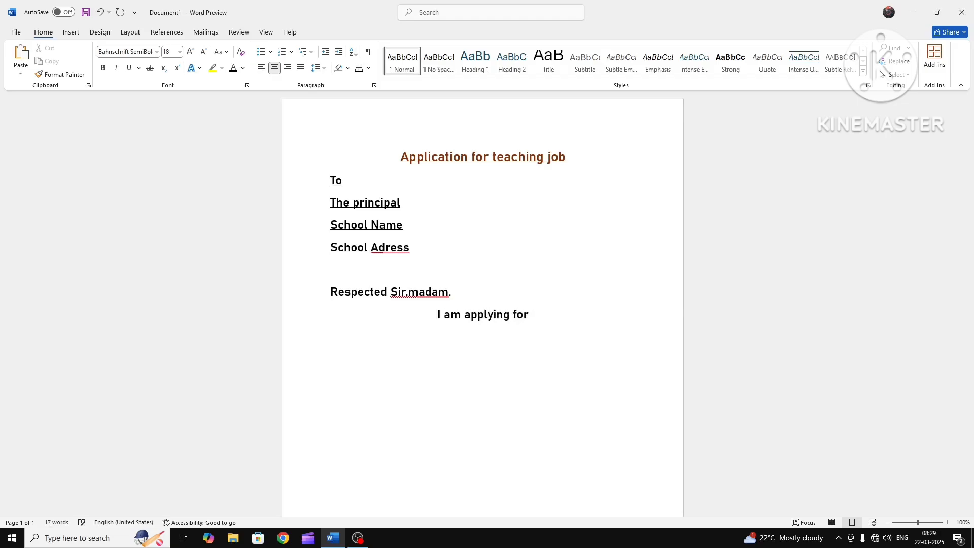
pyautogui.write(' a teachi')
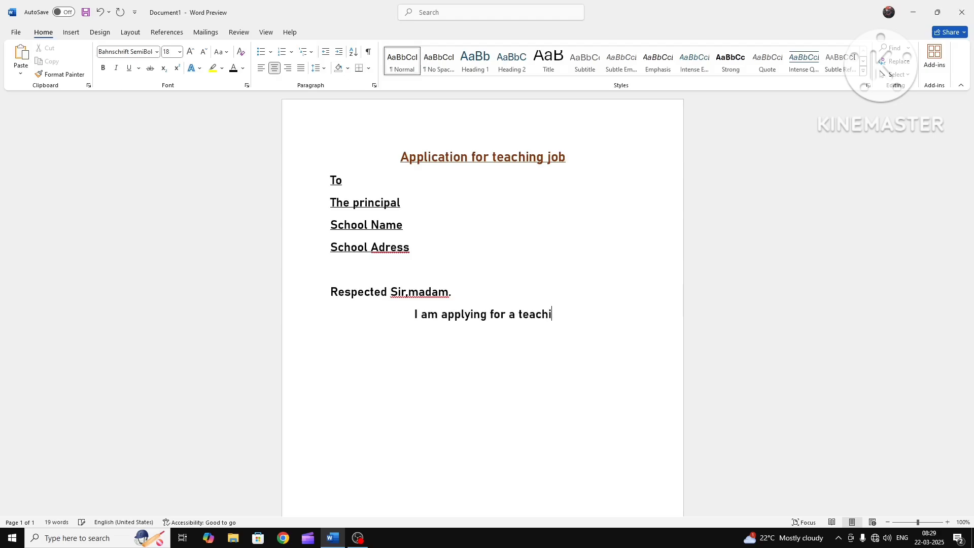
pyautogui.write('ng')
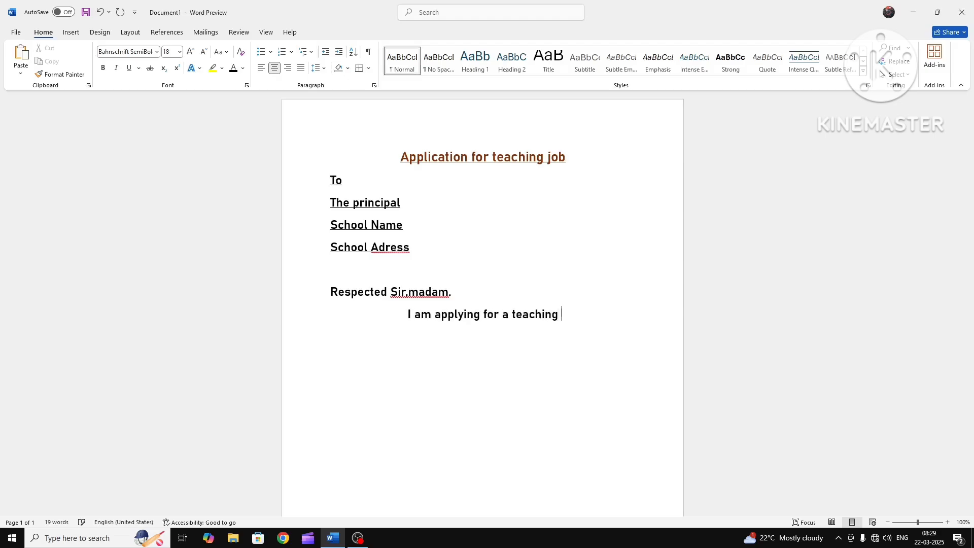
pyautogui.write(' posi')
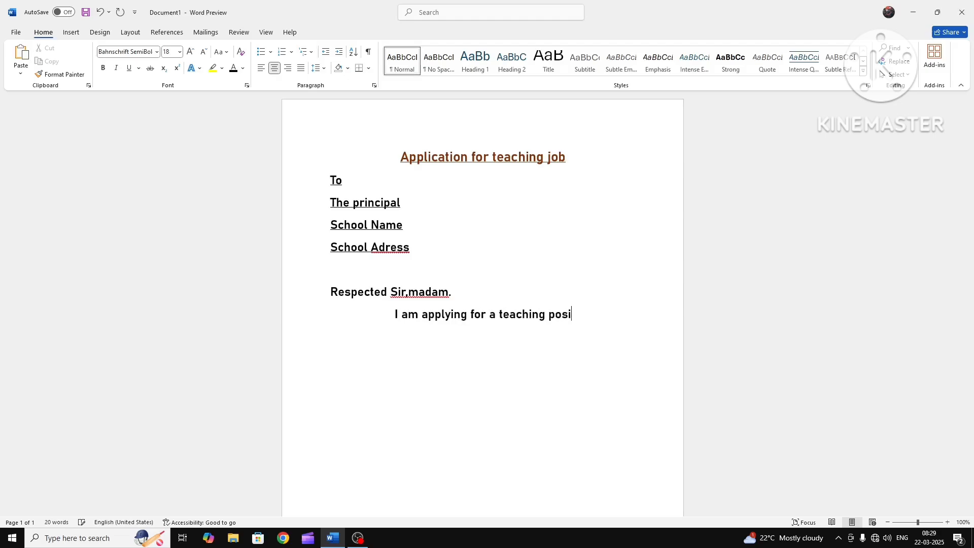
pyautogui.write('tion')
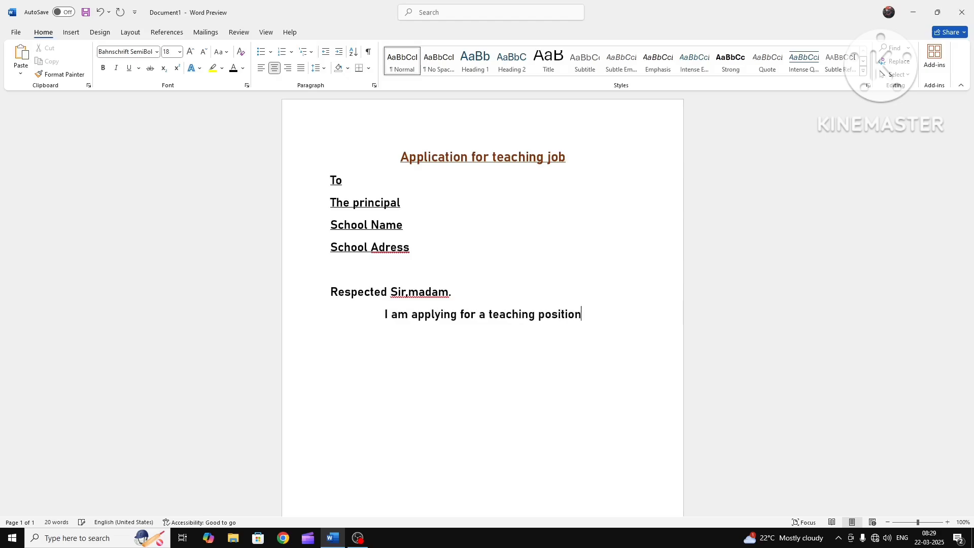
pyautogui.write(' in')
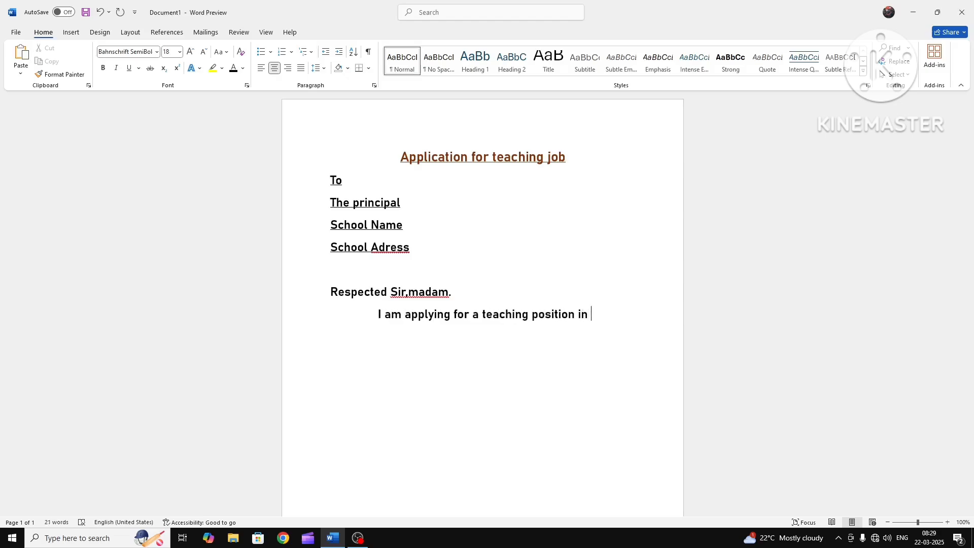
pyautogui.write(' y')
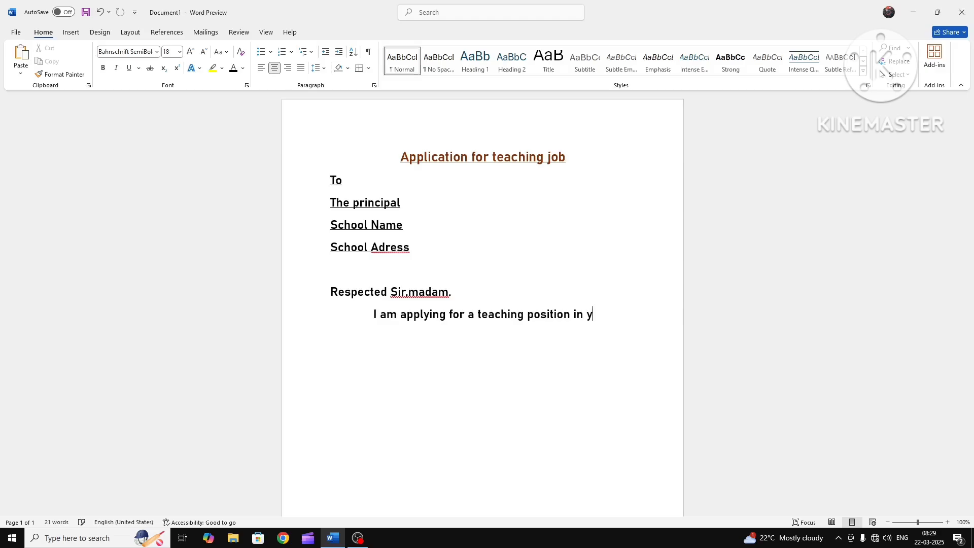
pyautogui.write('our ')
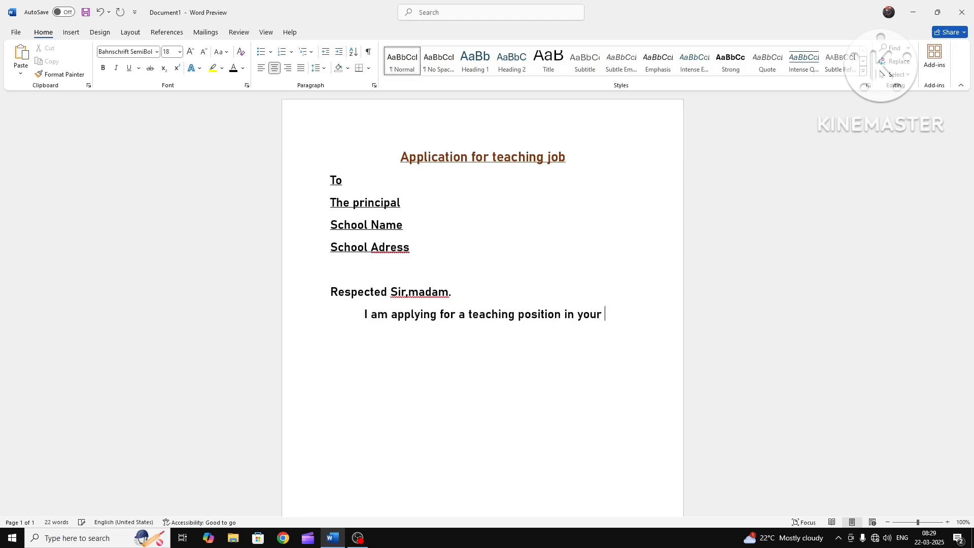
pyautogui.write('sc')
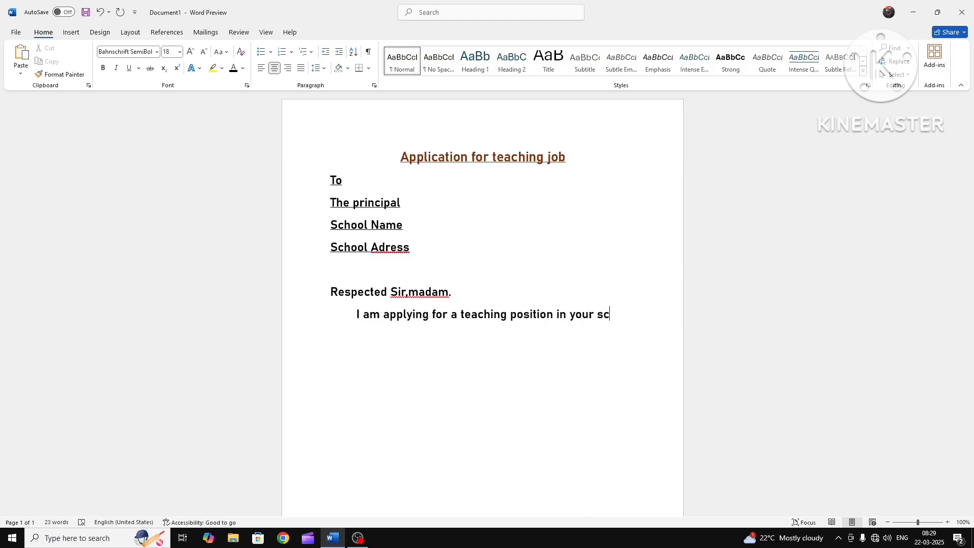
pyautogui.write('hool')
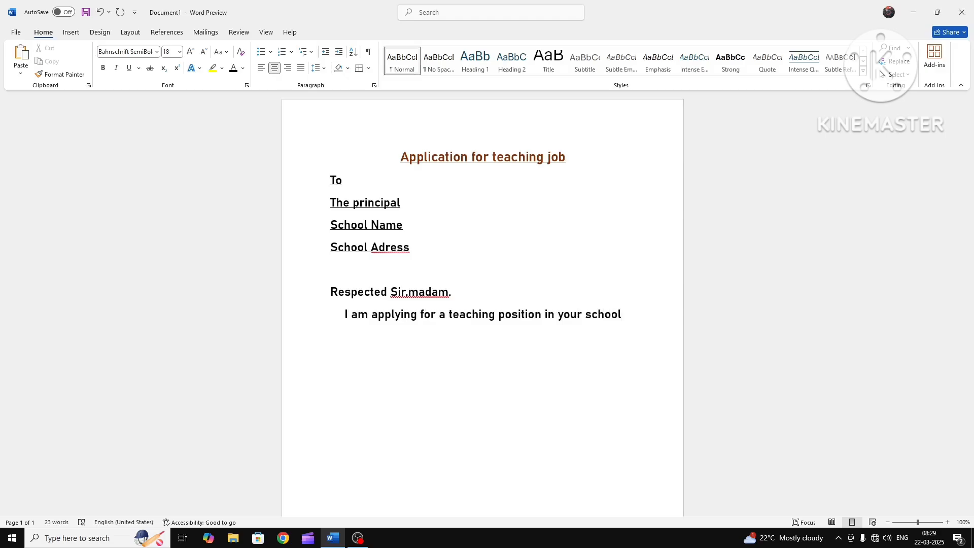
pyautogui.write('.')
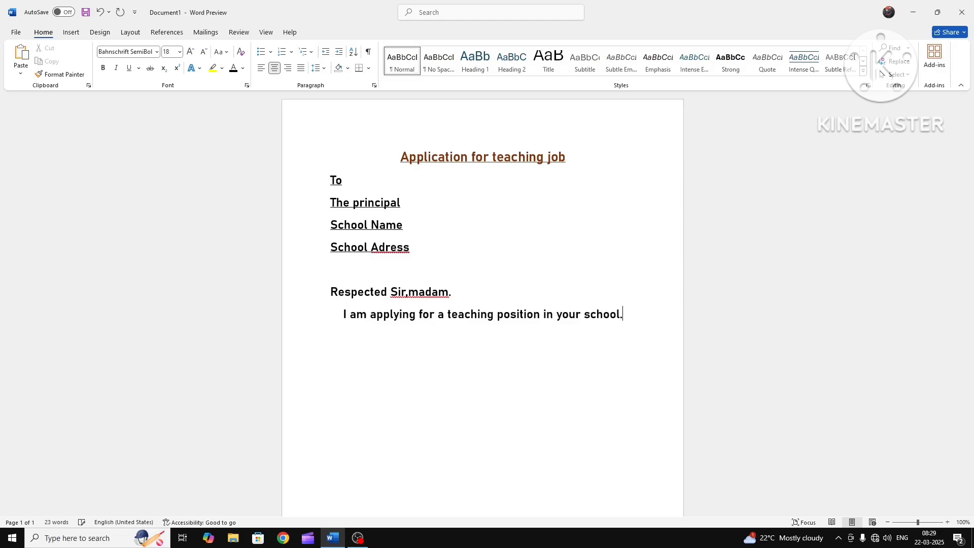
# Begin the second body sentence, after a space, with "I have completed my B.ED"
pyautogui.write('I')
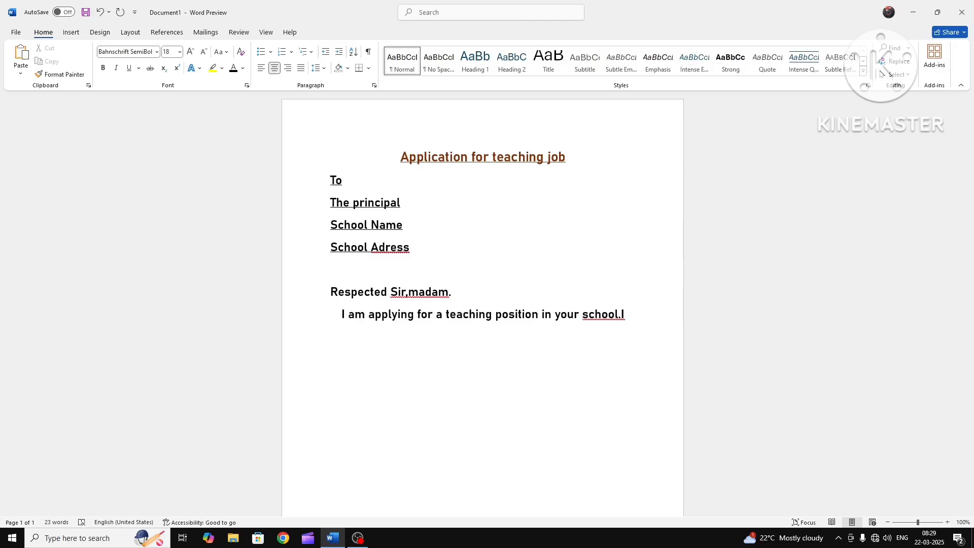
pyautogui.press('BackSpace')
pyautogui.press('BackSpace')
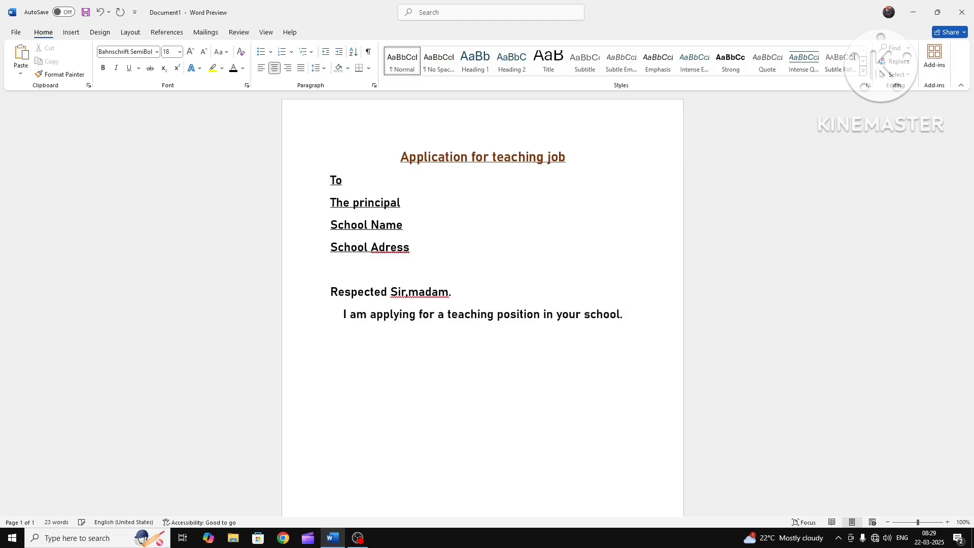
pyautogui.write('I ')
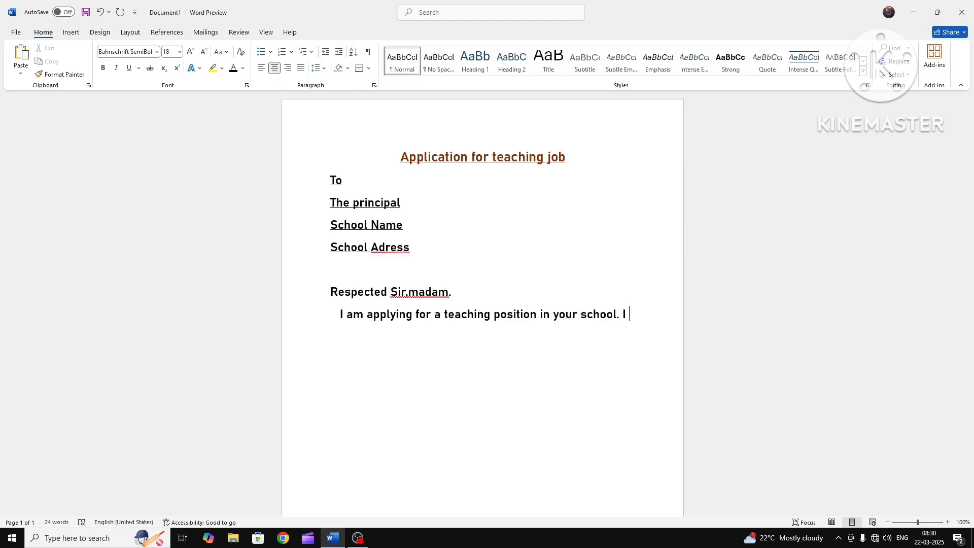
pyautogui.write('have')
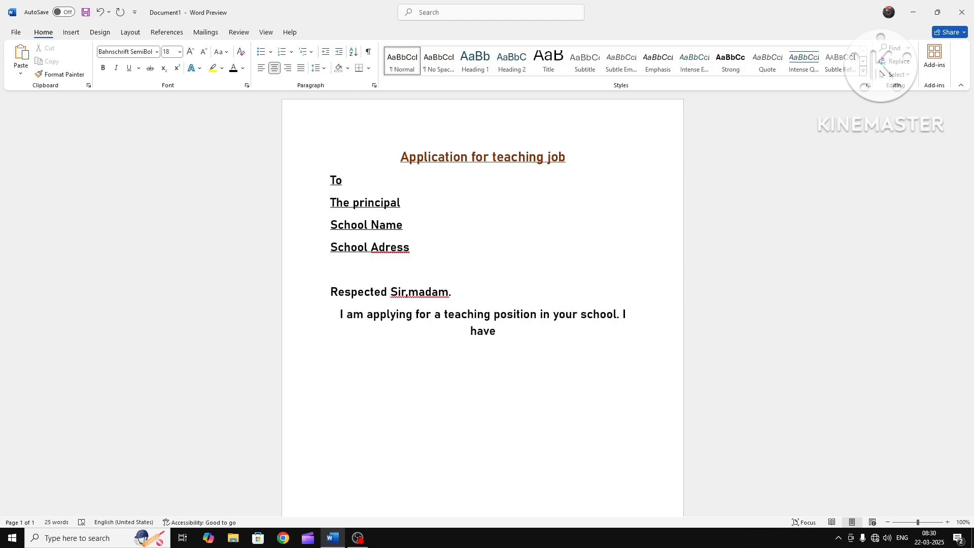
pyautogui.write(' com')
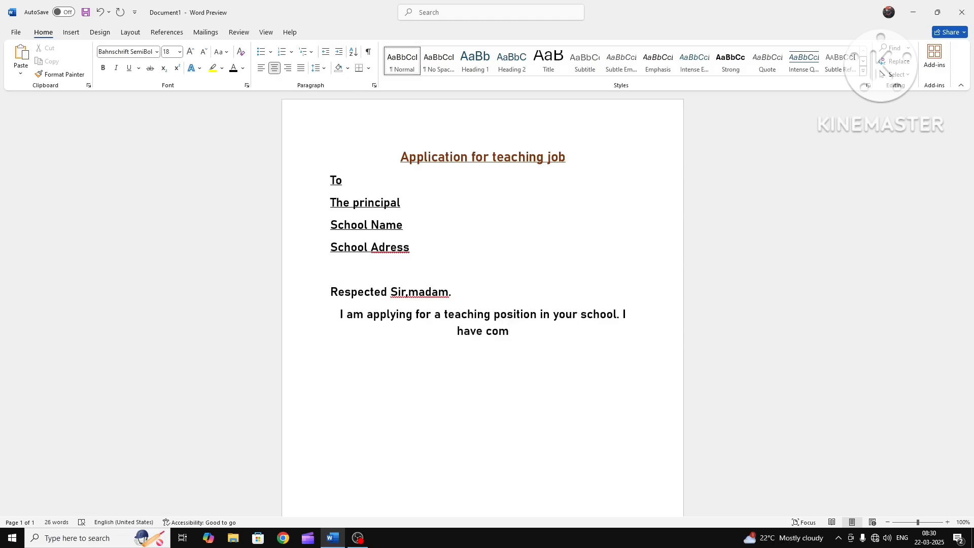
pyautogui.write('pleted my')
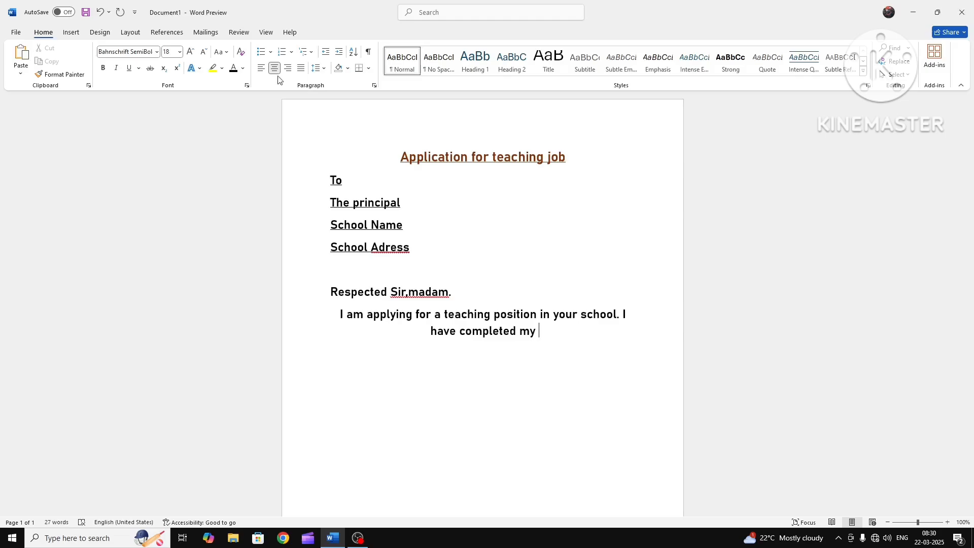
pyautogui.write('B')
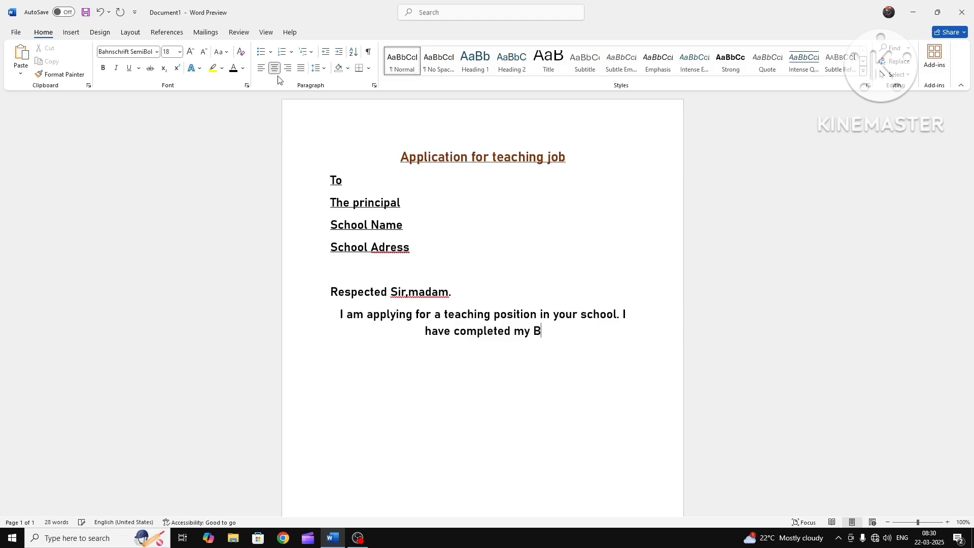
pyautogui.write('.')
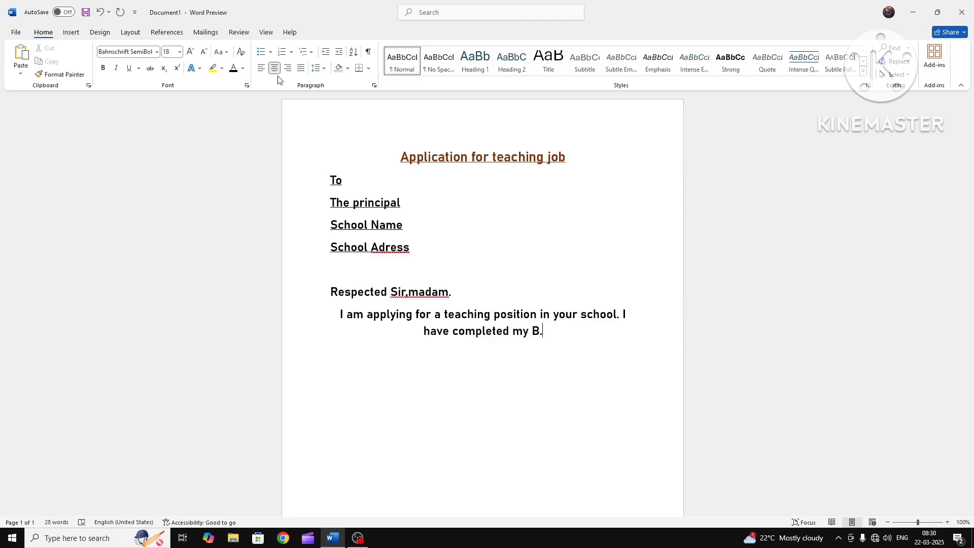
pyautogui.write('ED')
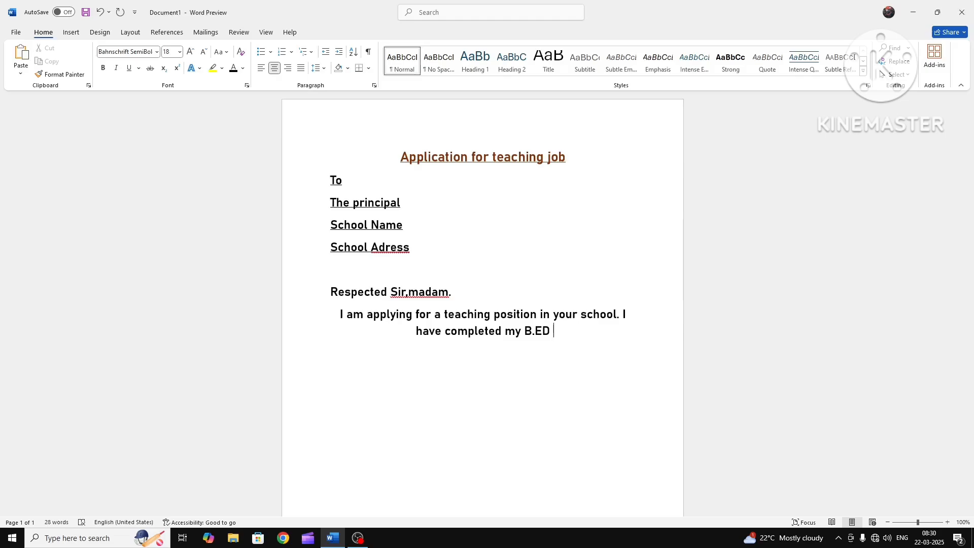
# Continue the second body sentence after "B.ED" with "with Bengali subject from"
pyautogui.write(' wi')
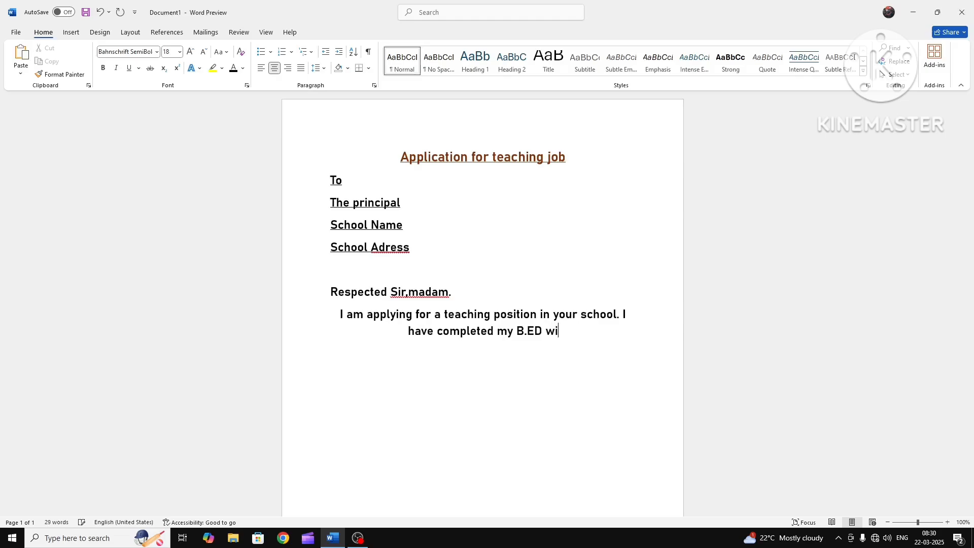
pyautogui.write('th')
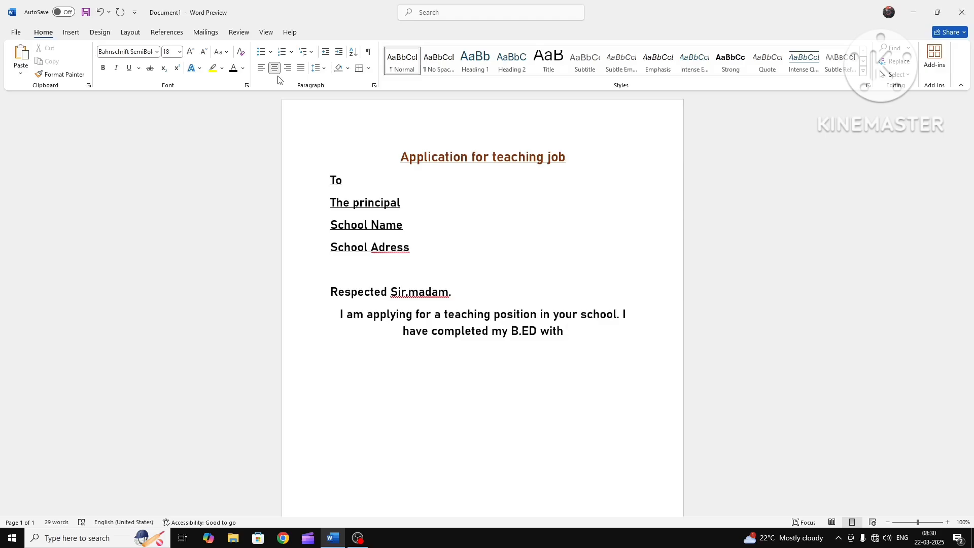
pyautogui.write('Ben')
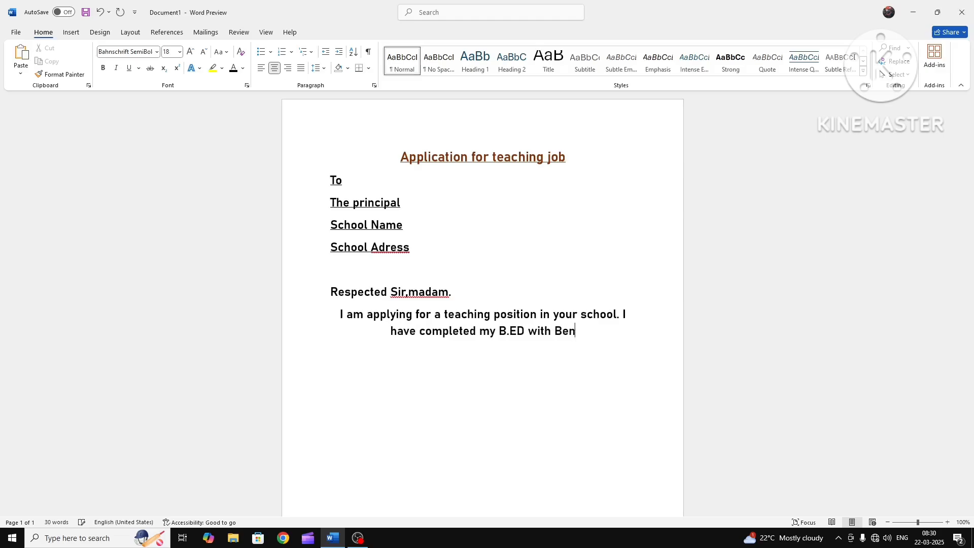
pyautogui.write('g')
pyautogui.write('li')
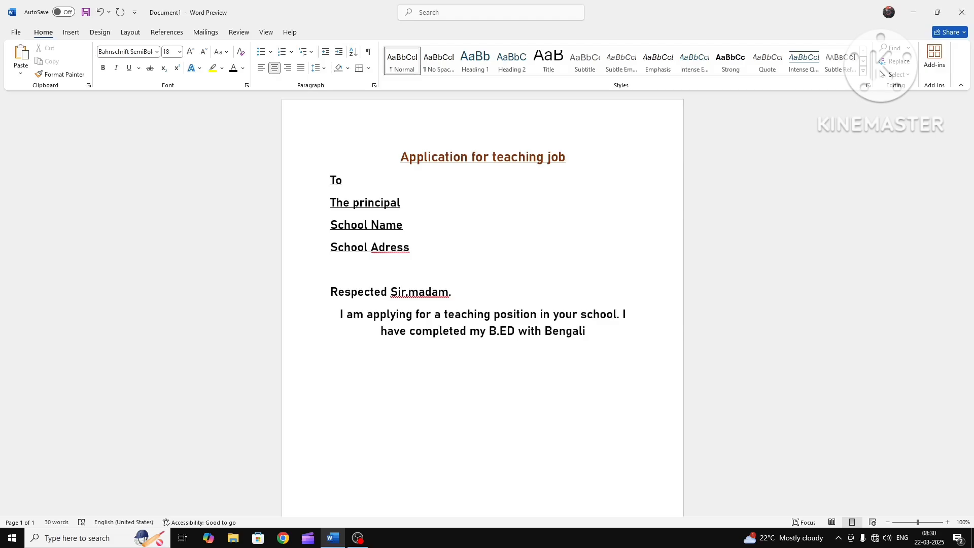
pyautogui.write(' su')
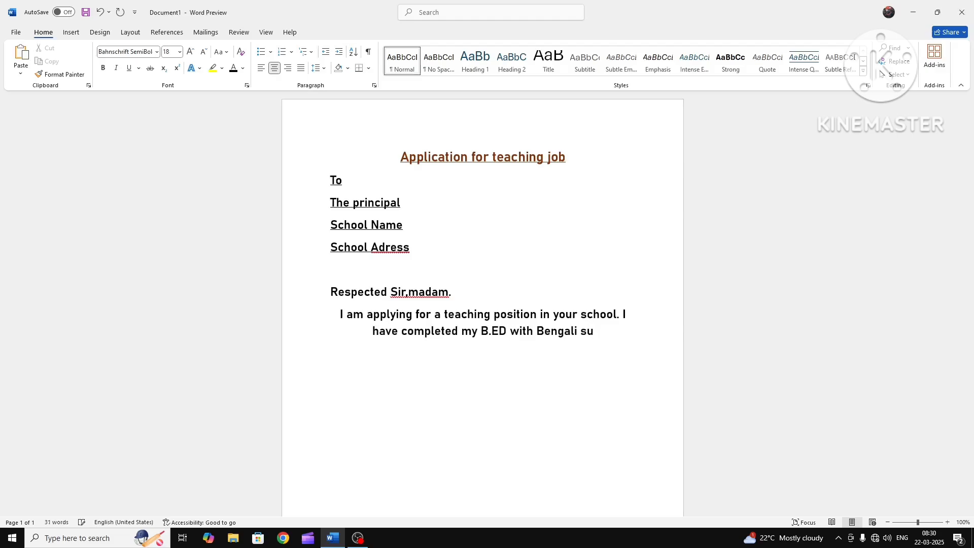
pyautogui.write('bj')
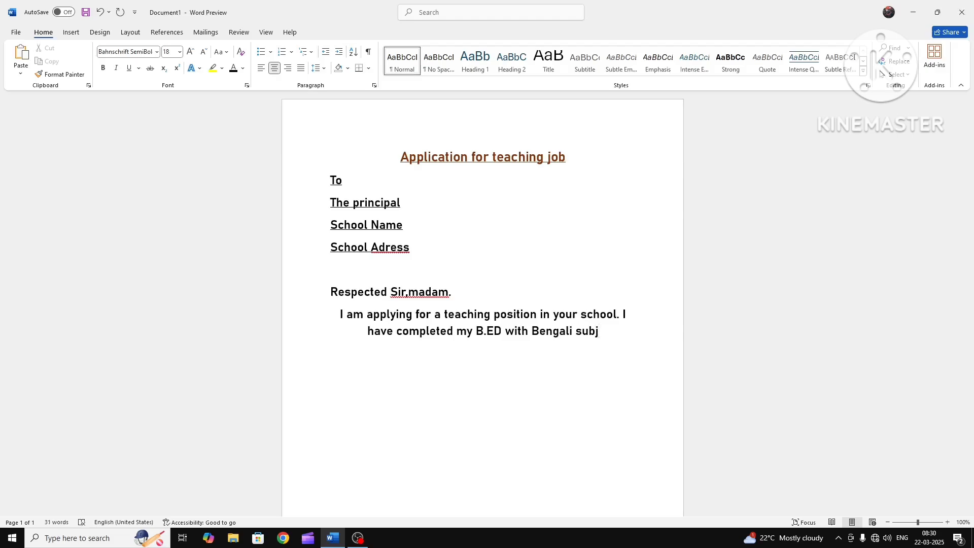
pyautogui.write('e')
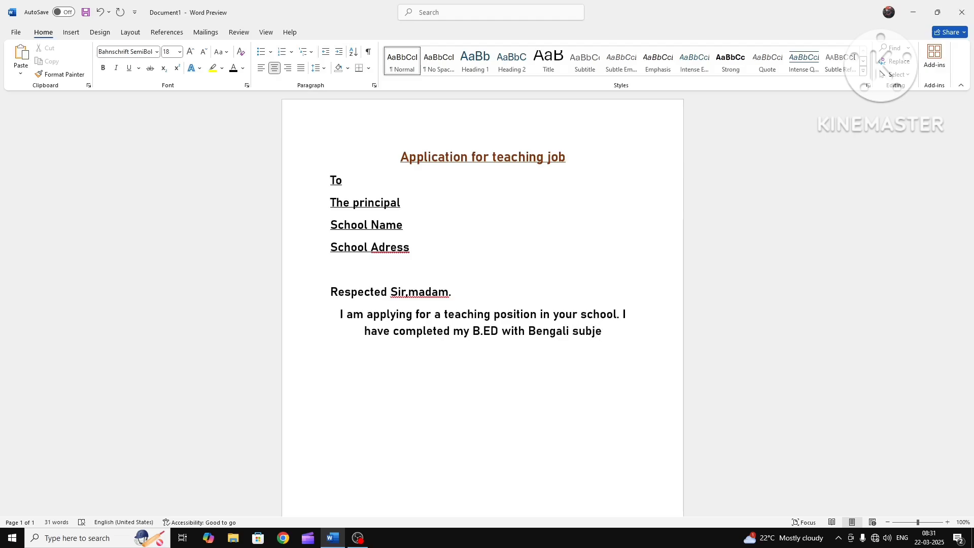
pyautogui.write('ct')
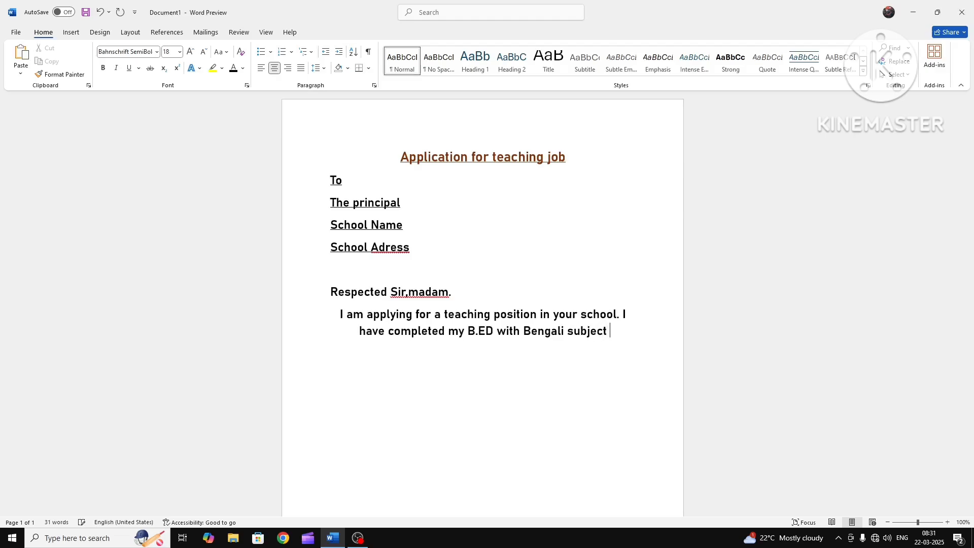
pyautogui.write(' from')
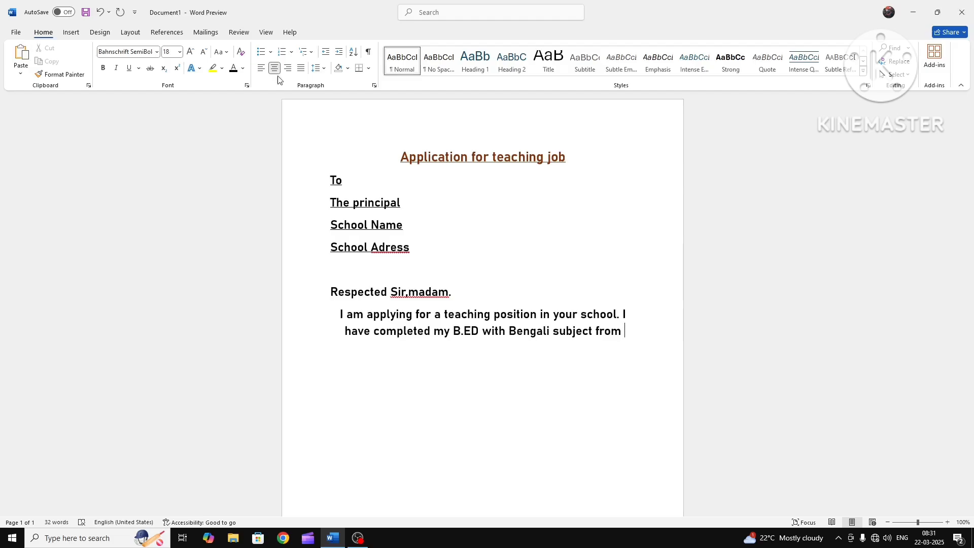
# Add the first part of the university's name, "Baba Saheb Ambedkar Education", after "from", spelling "Education" correctly
pyautogui.write('B')
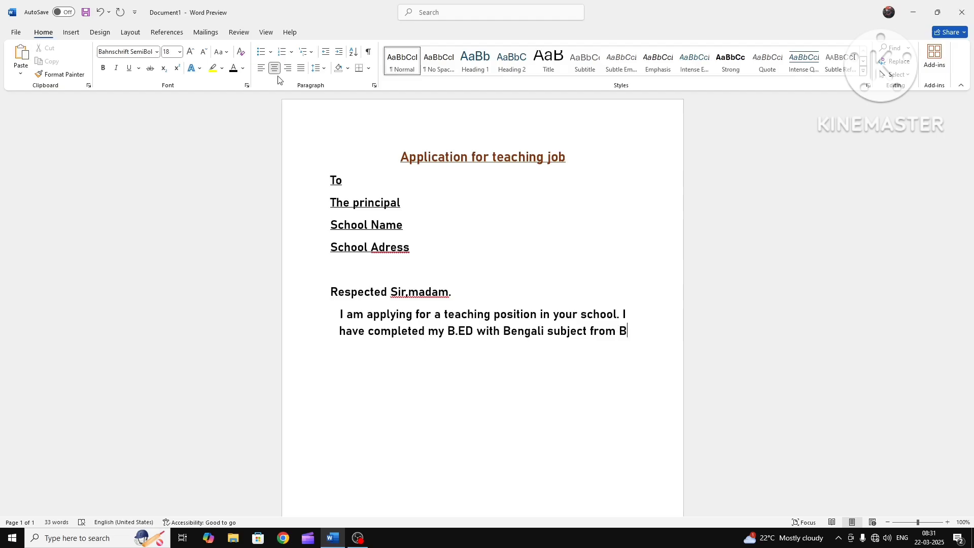
pyautogui.write('aba')
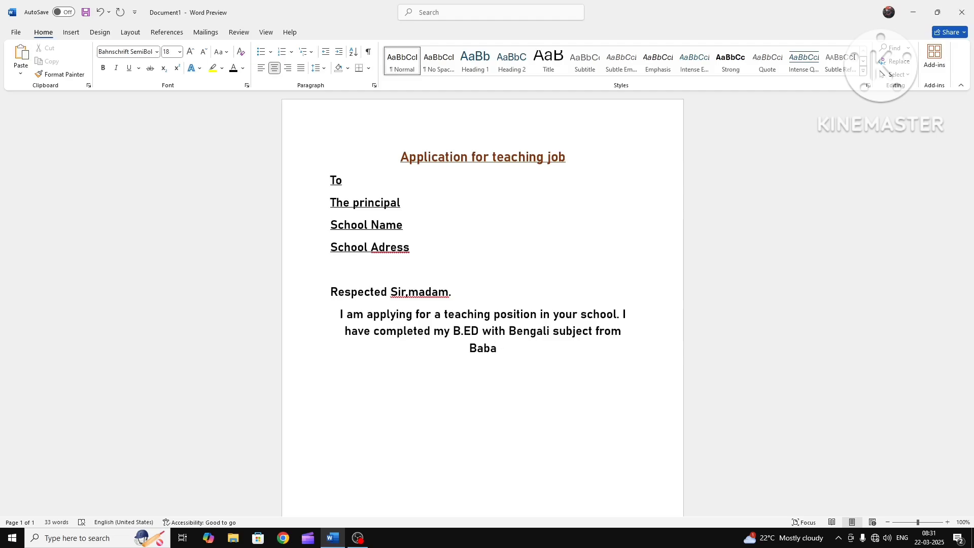
pyautogui.write('Saheb Amb')
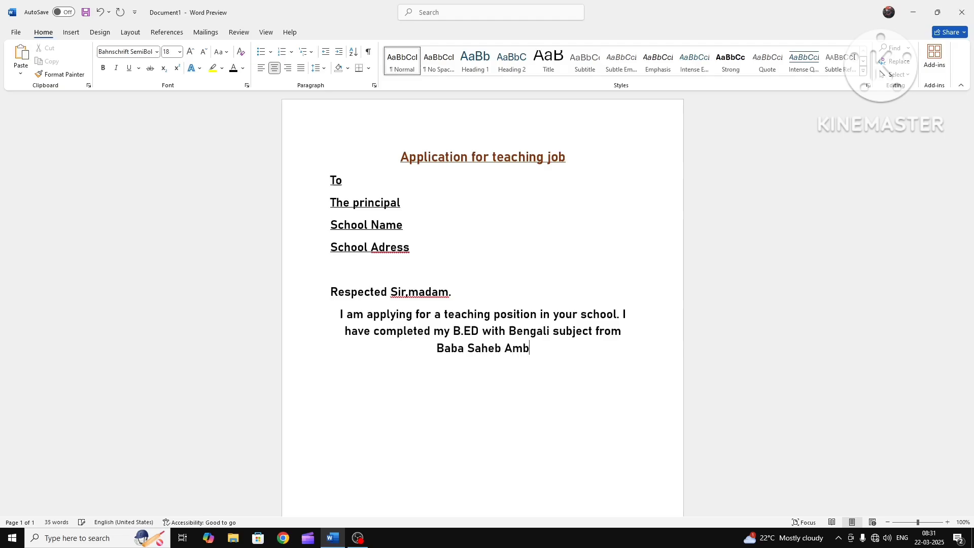
pyautogui.write('edkar')
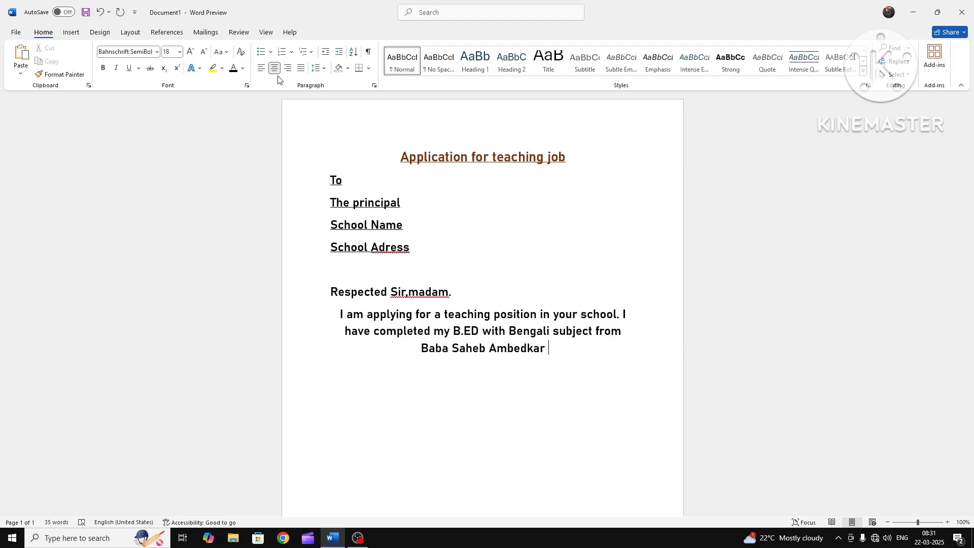
pyautogui.write(' Educ')
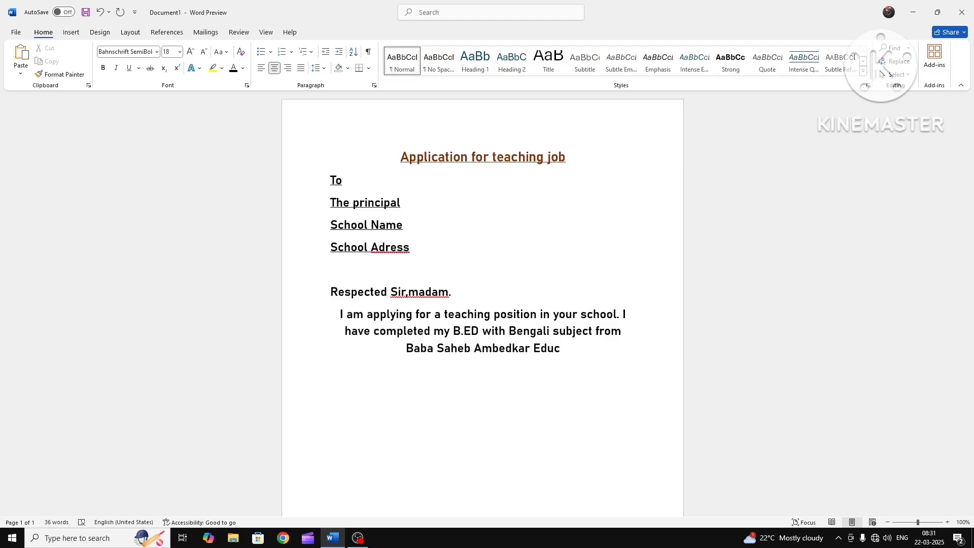
pyautogui.write('a')
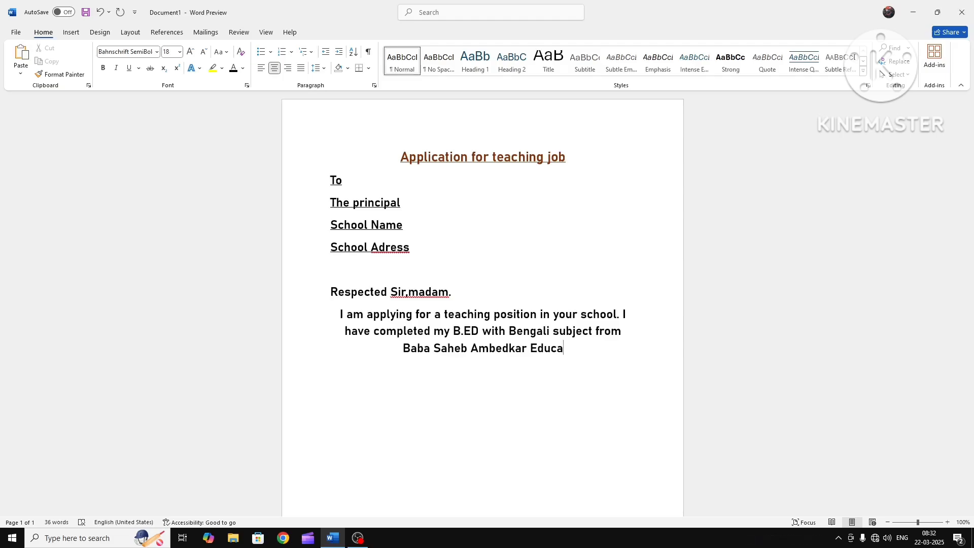
pyautogui.write('t')
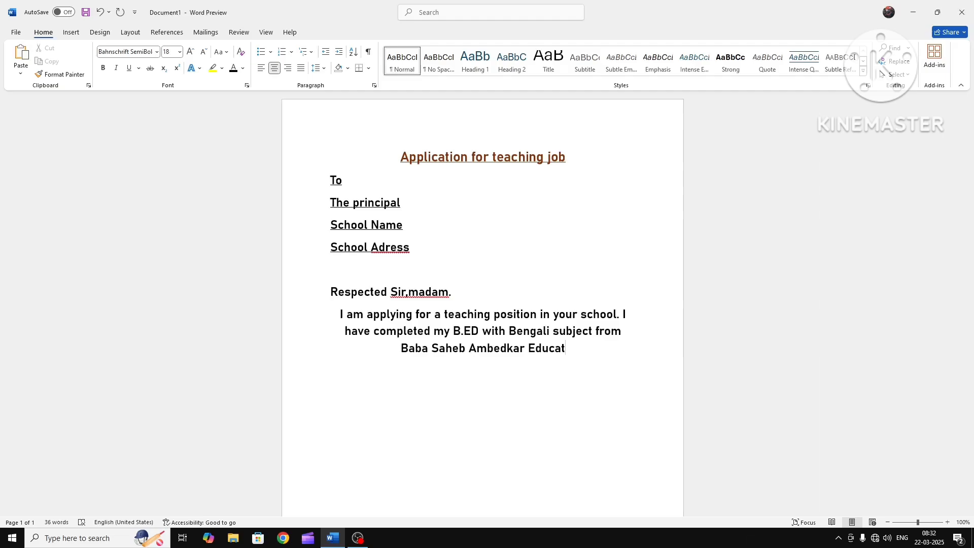
pyautogui.write('aon')
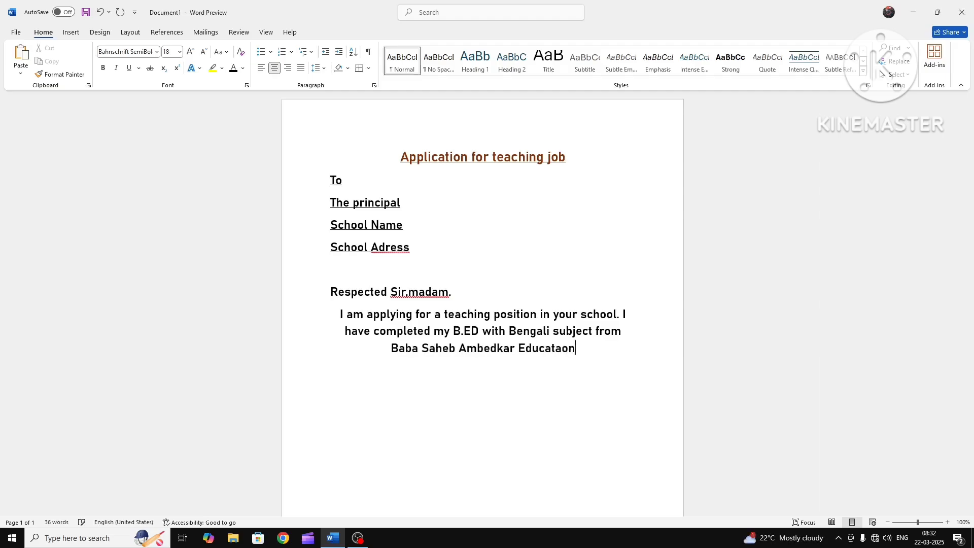
pyautogui.press('BackSpace')
pyautogui.press('BackSpace')
pyautogui.press('BackSpace')
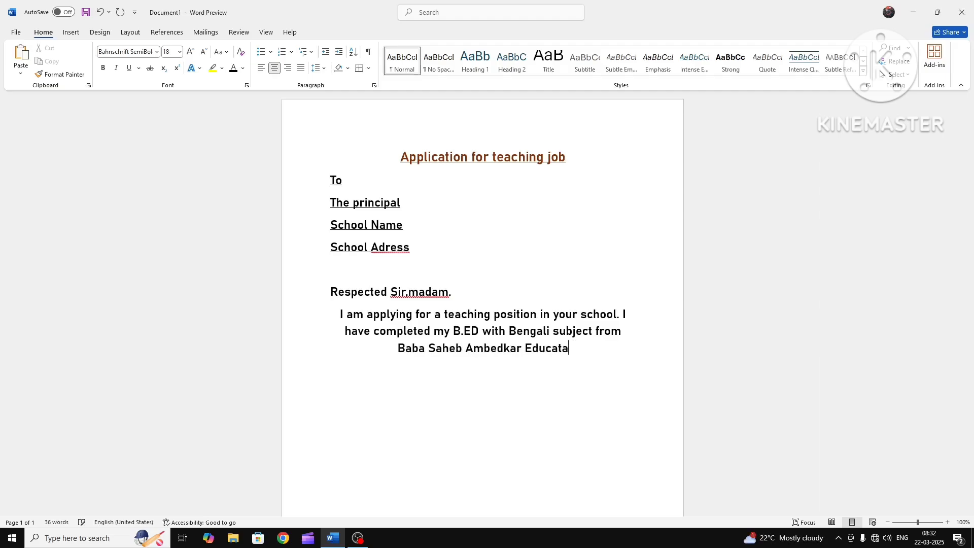
pyautogui.write('ion')
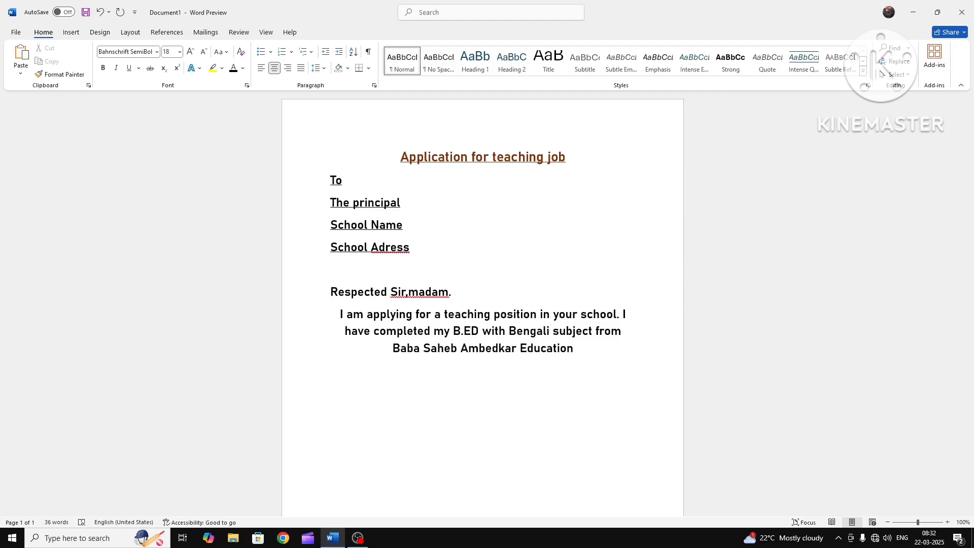
# Finish the second body sentence with "University." and a trailing space
pyautogui.write(' U')
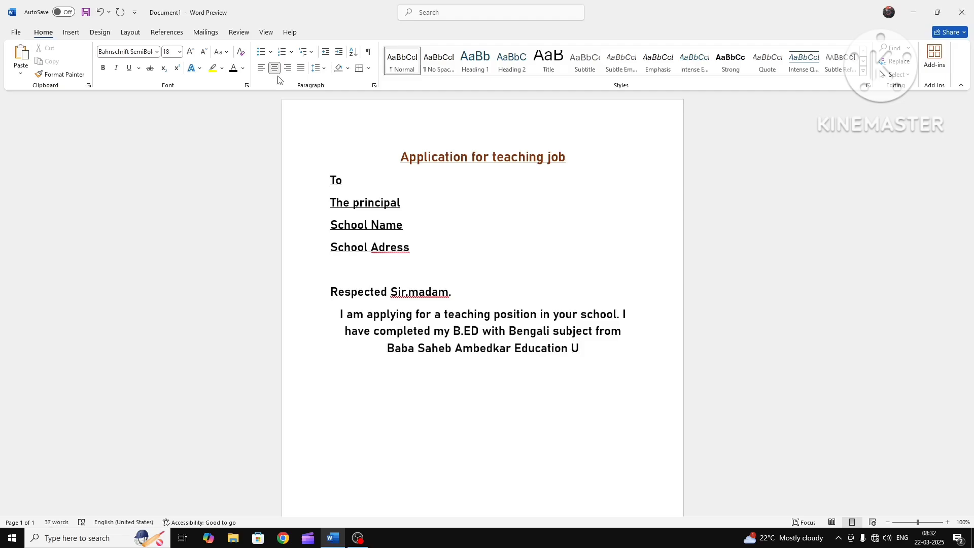
pyautogui.write('nive')
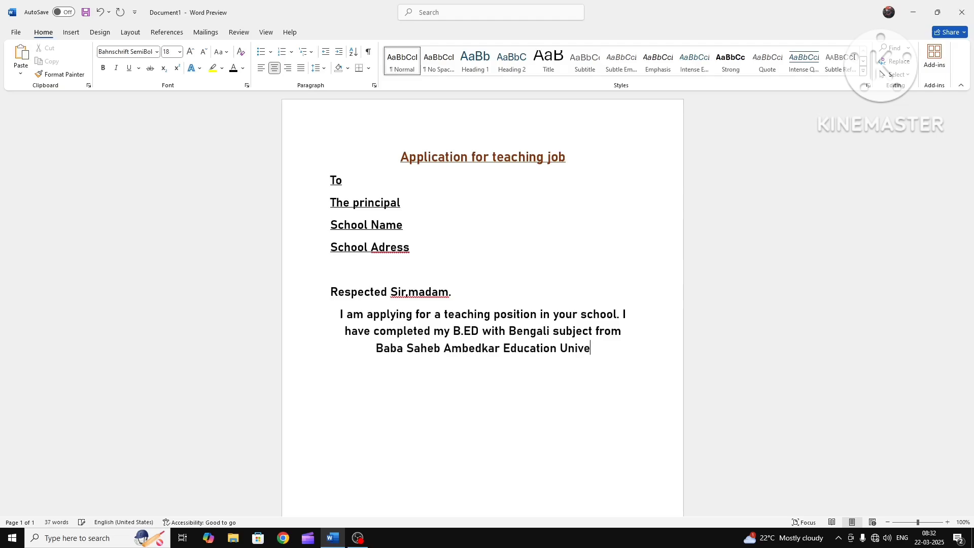
pyautogui.write('rsi')
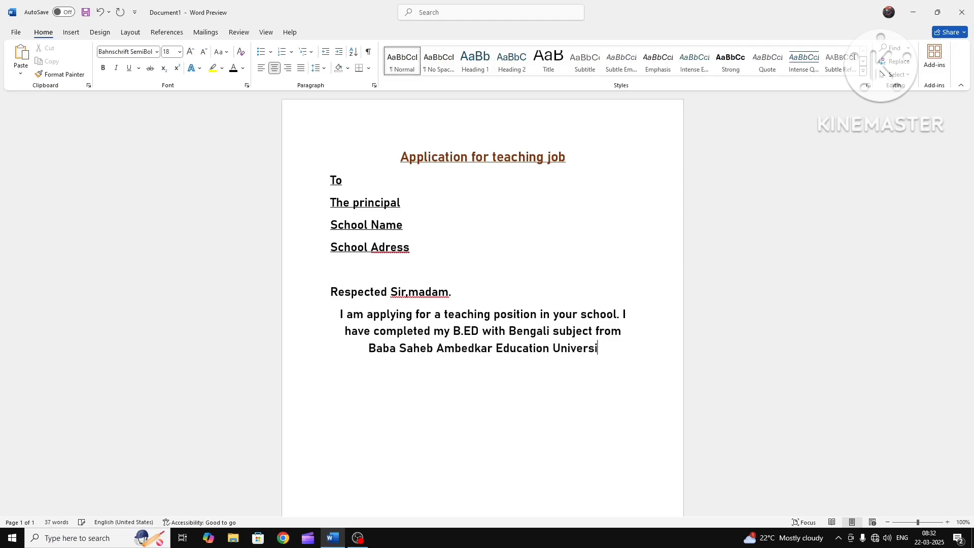
pyautogui.write('t')
pyautogui.write('y.')
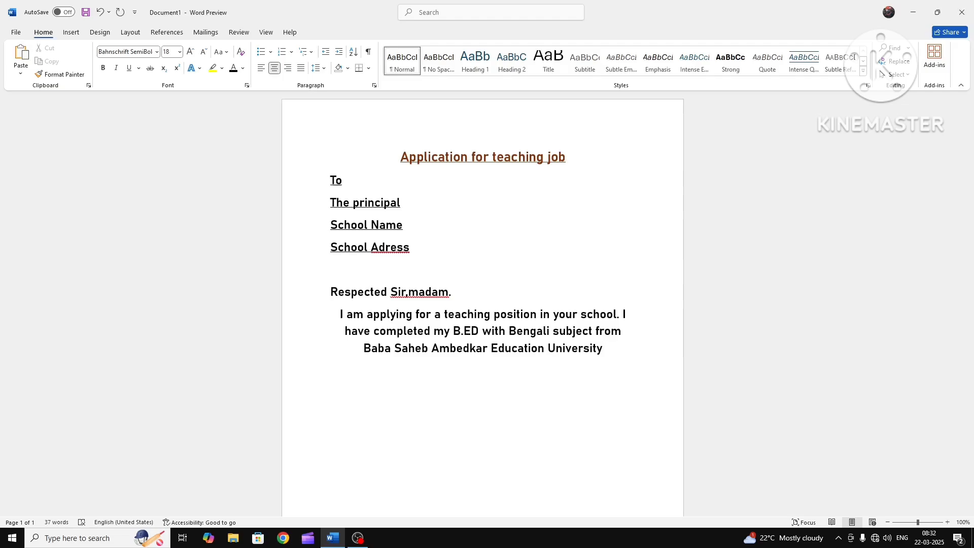
pyautogui.press('BackSpace')
pyautogui.write('. ')
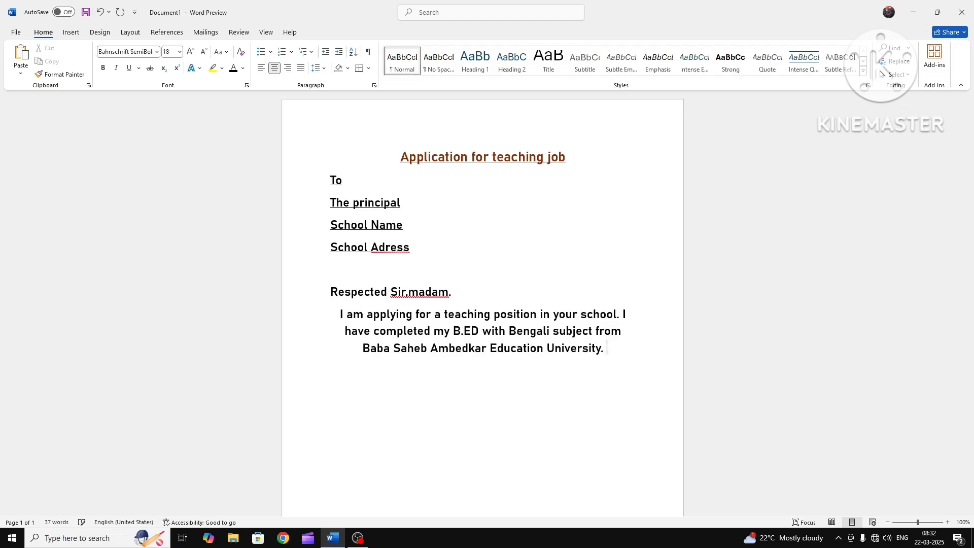
# Begin the third body sentence with "I have a teaching experience"
pyautogui.write('I')
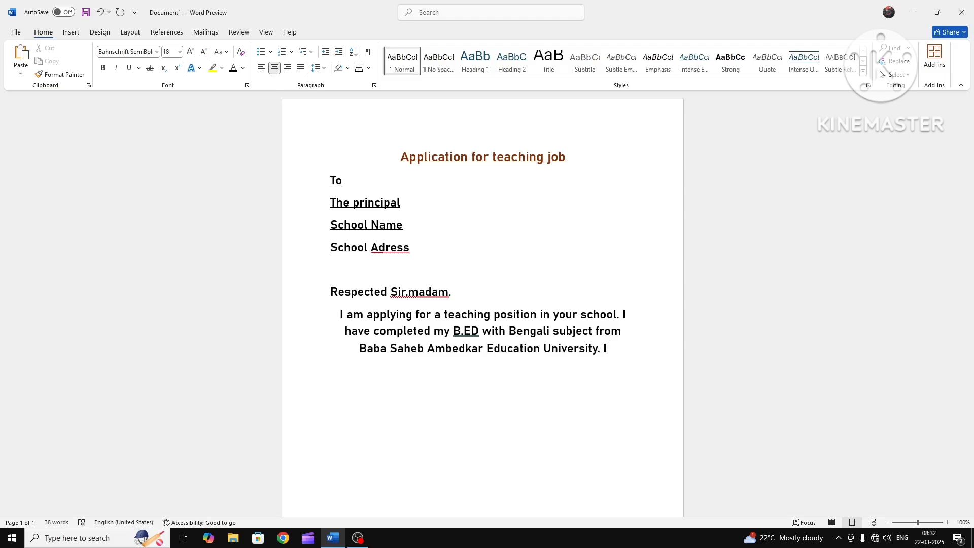
pyautogui.write(' have')
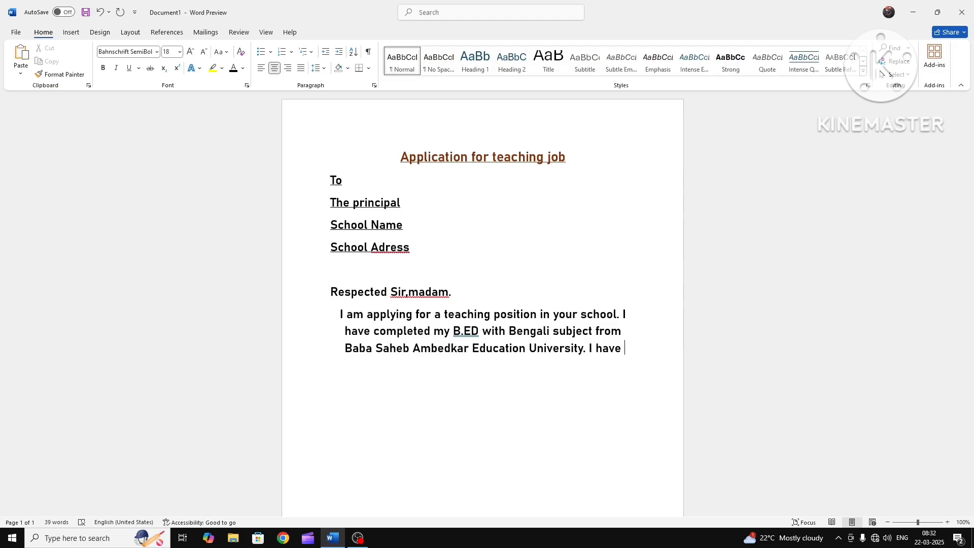
pyautogui.write('a')
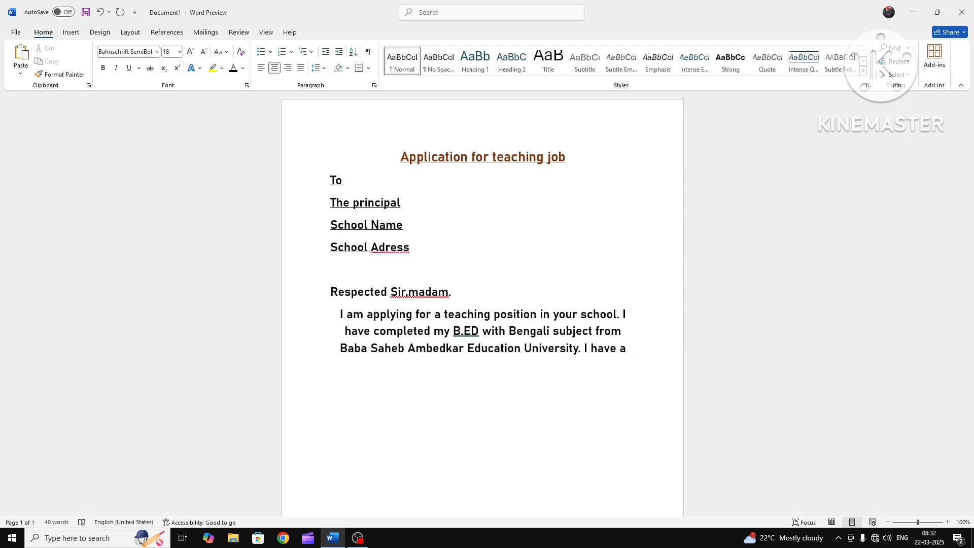
pyautogui.write(' te')
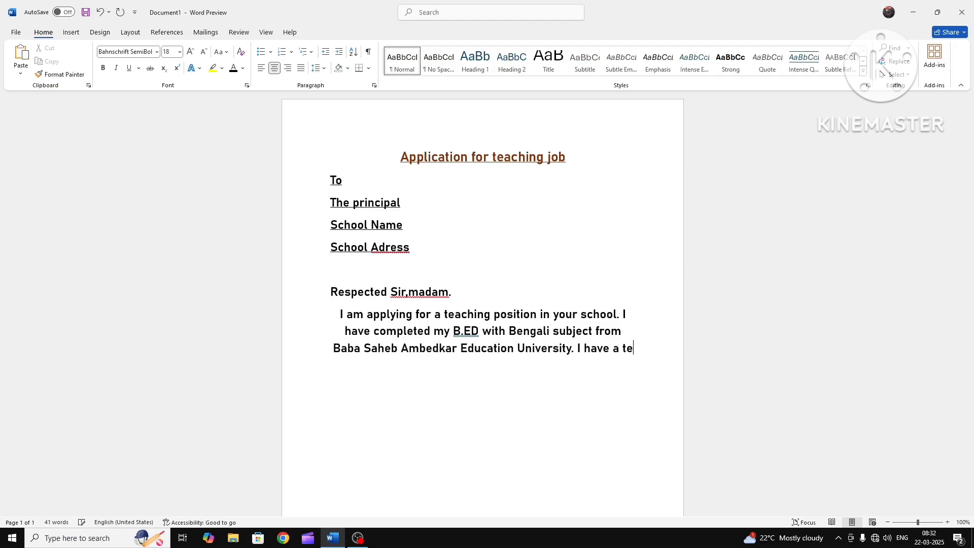
pyautogui.write('aching')
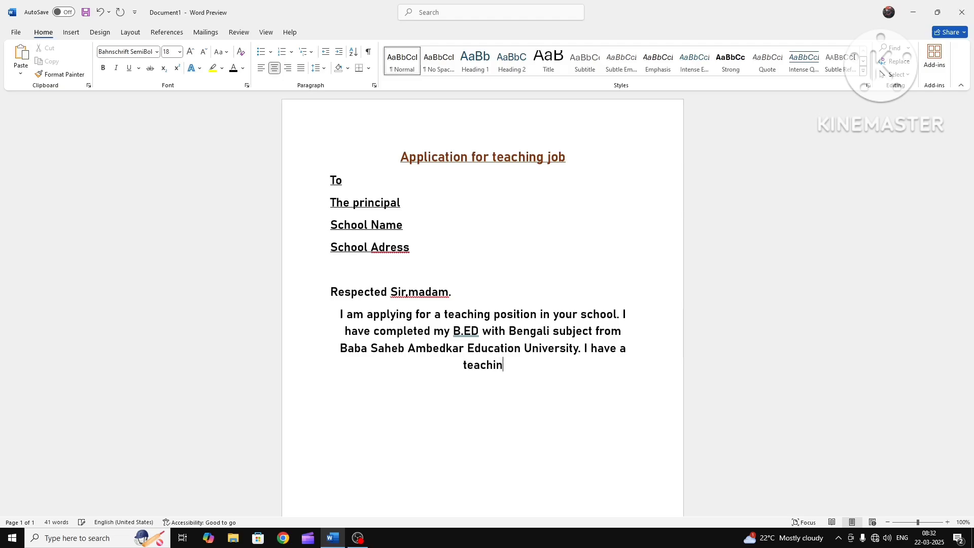
pyautogui.write(' exp')
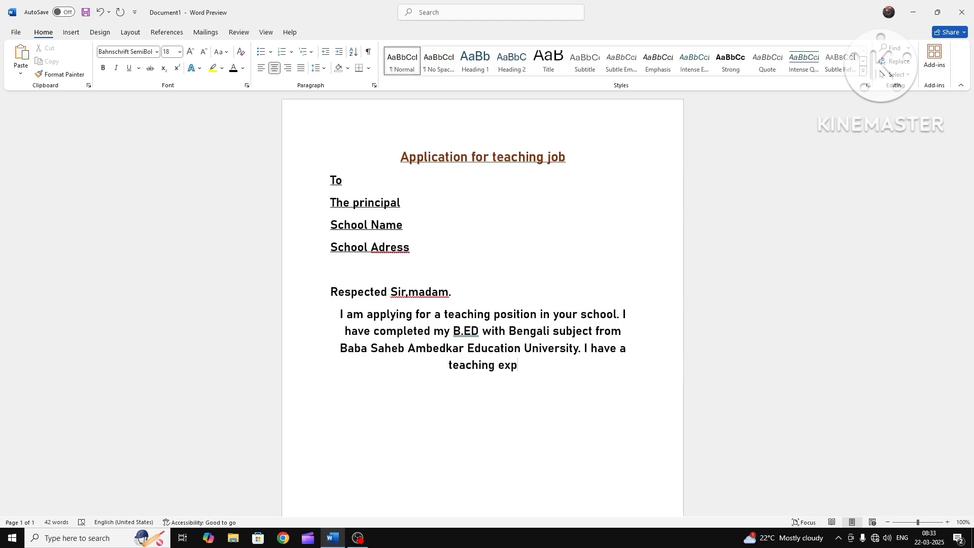
pyautogui.write('er')
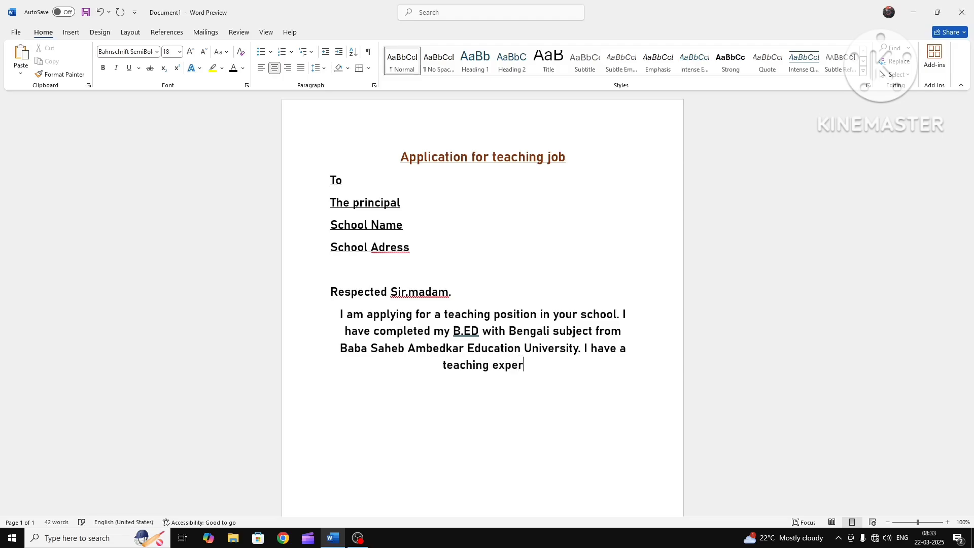
pyautogui.write('i')
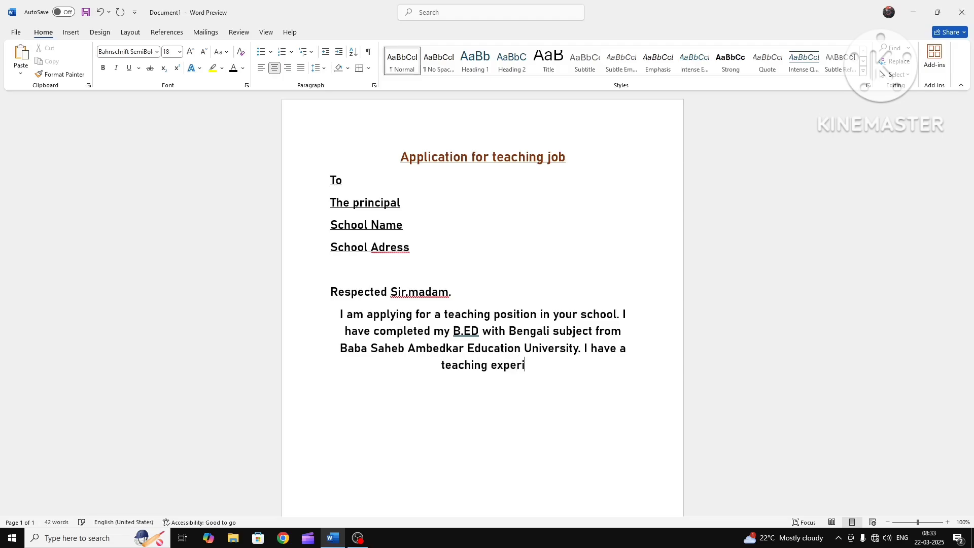
pyautogui.write('en')
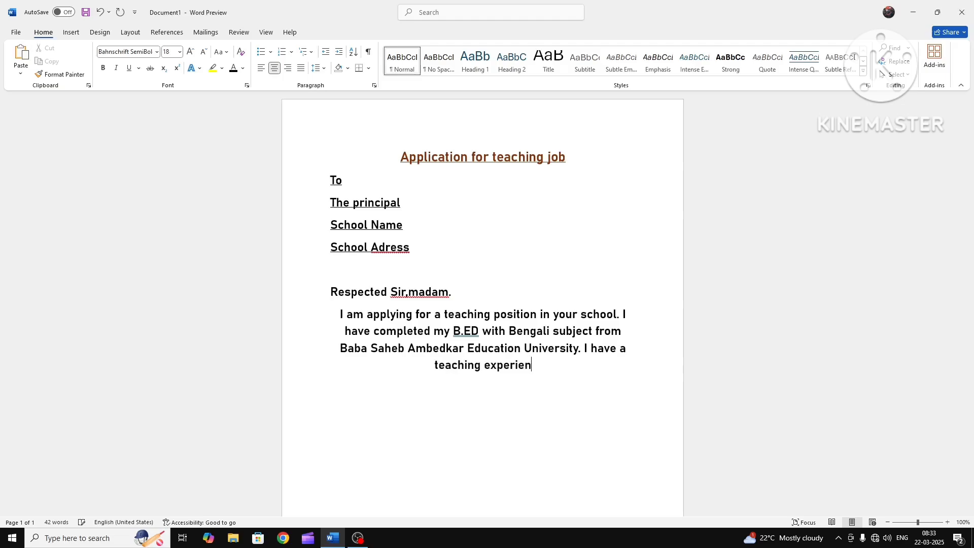
pyautogui.write('ce')
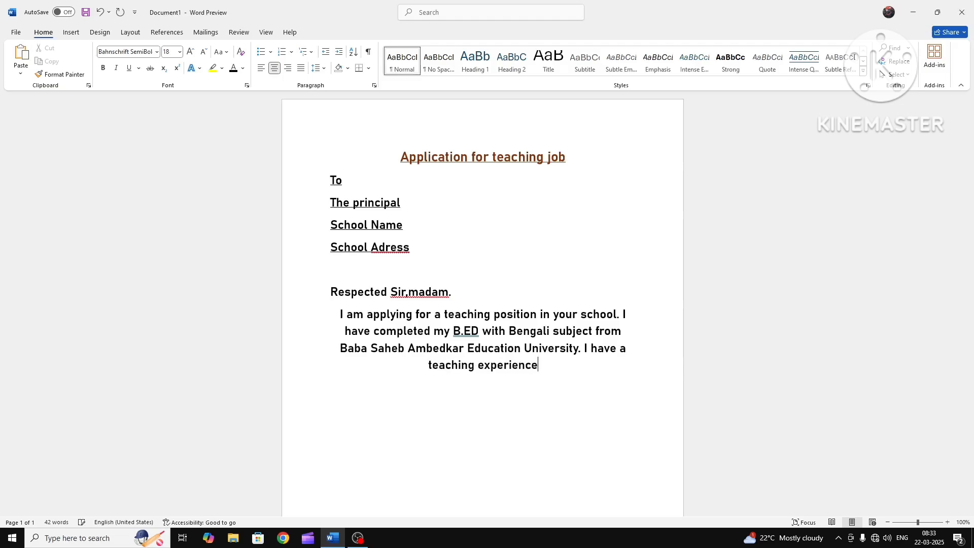
# Finish the third body sentence after "experience" with "of 6 years."
pyautogui.write(' of ')
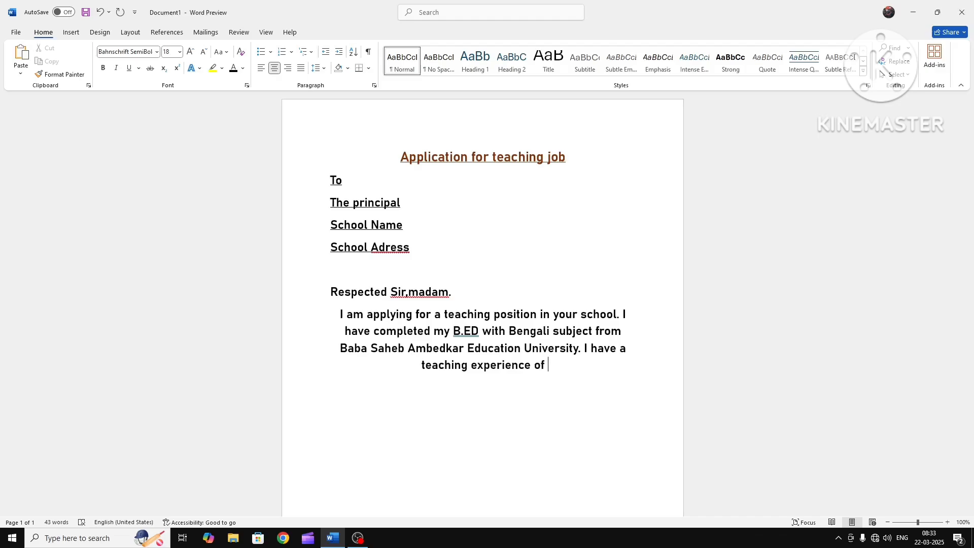
pyautogui.write('6')
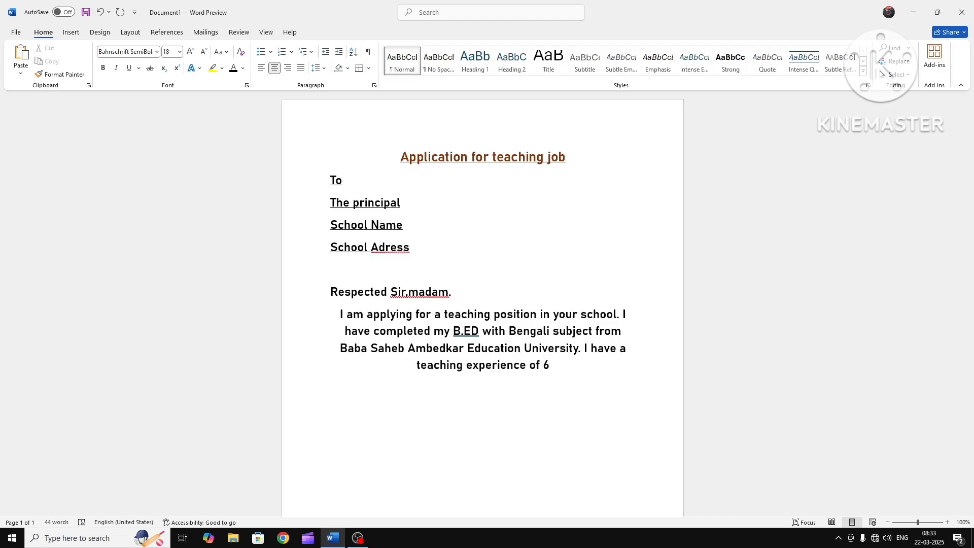
pyautogui.write(' y')
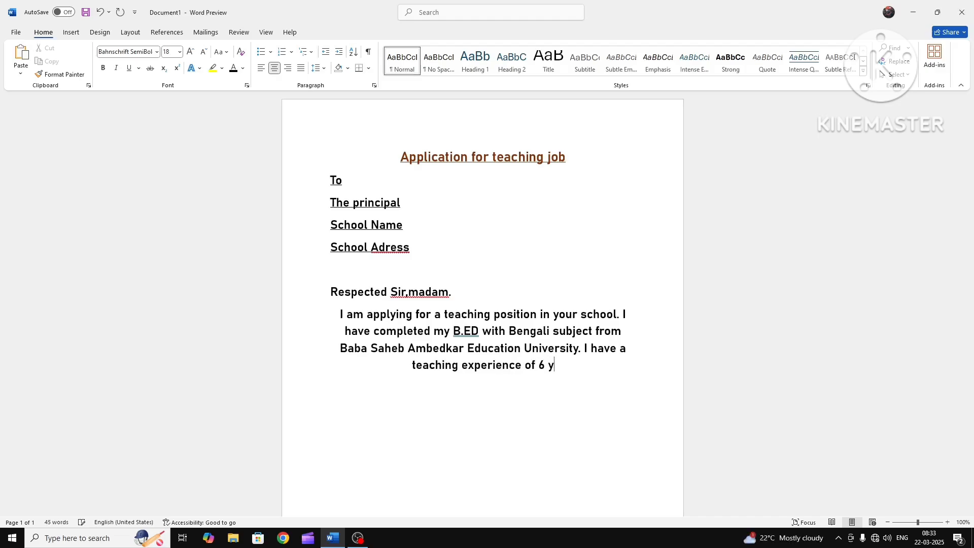
pyautogui.write('ea')
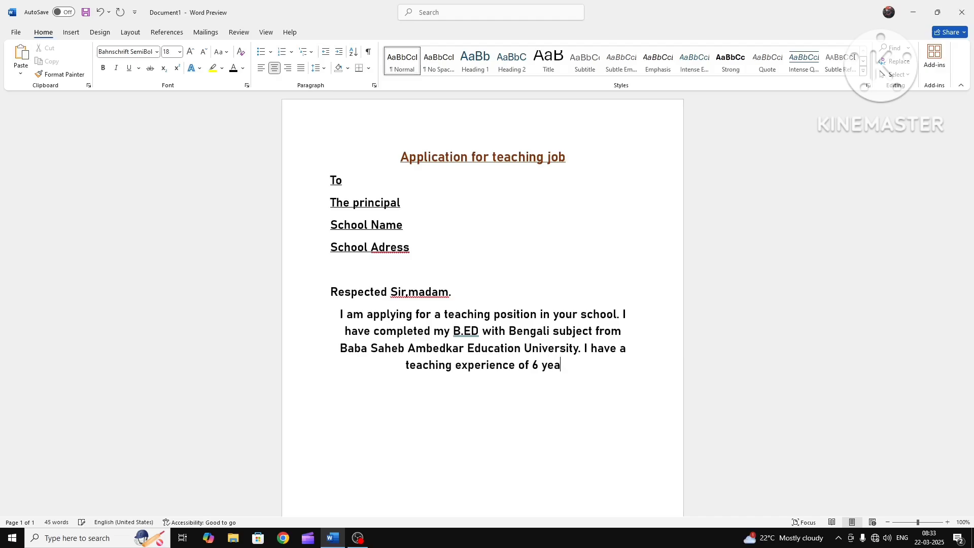
pyautogui.write('rs')
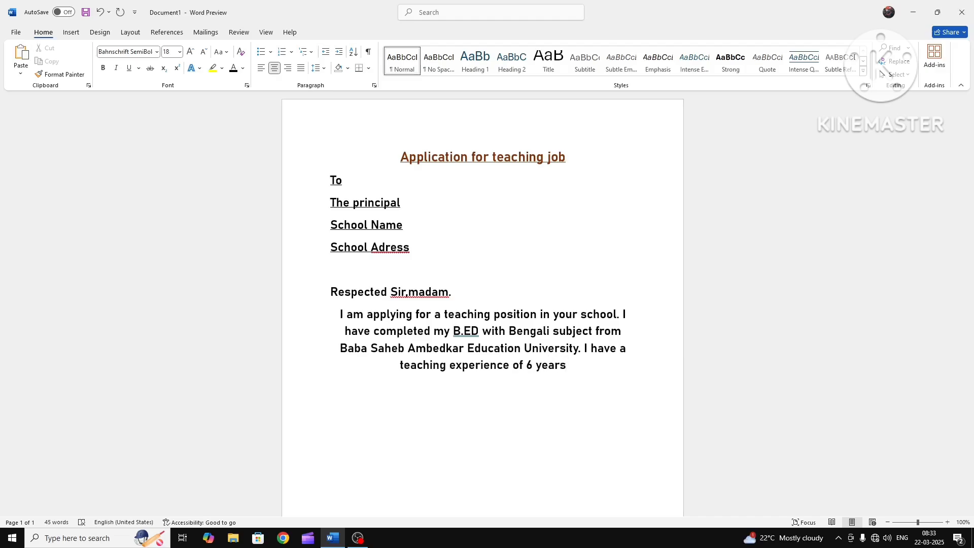
pyautogui.write('.')
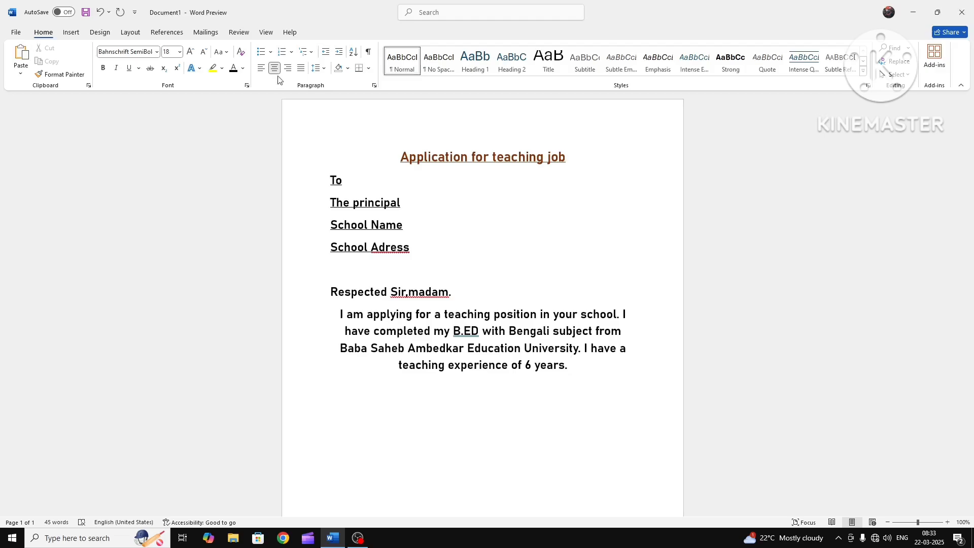
# Begin the fourth body sentence, after a space, with "I am very hard working and"
pyautogui.write(' I')
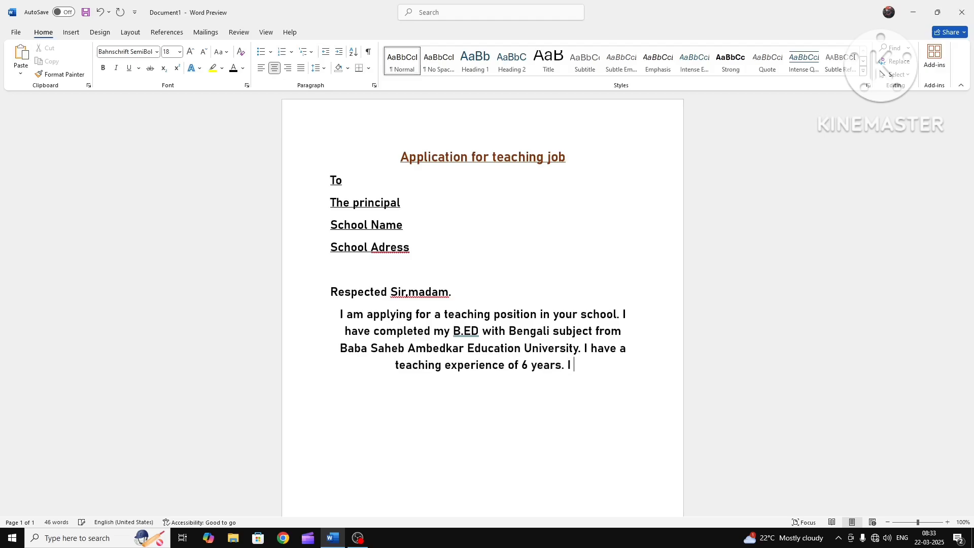
pyautogui.write(' am')
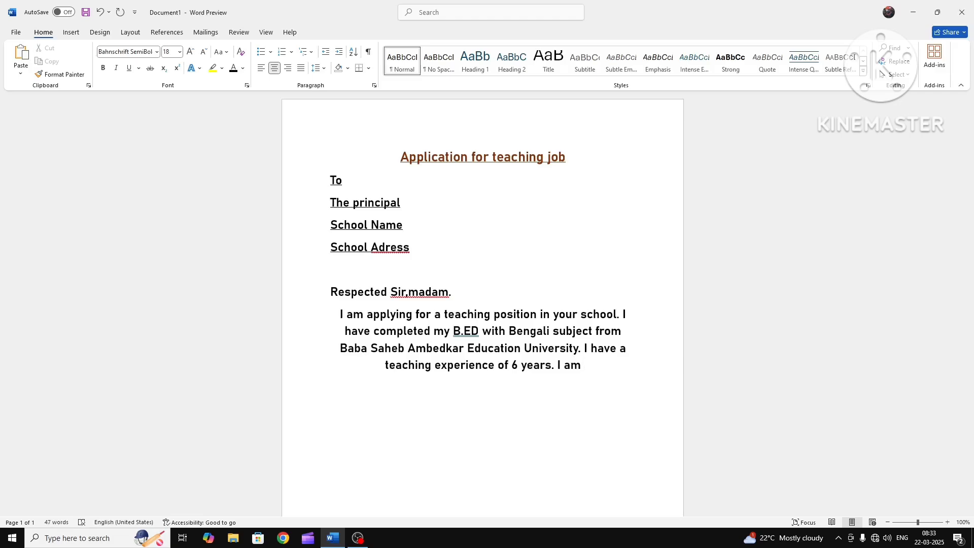
pyautogui.write(' very')
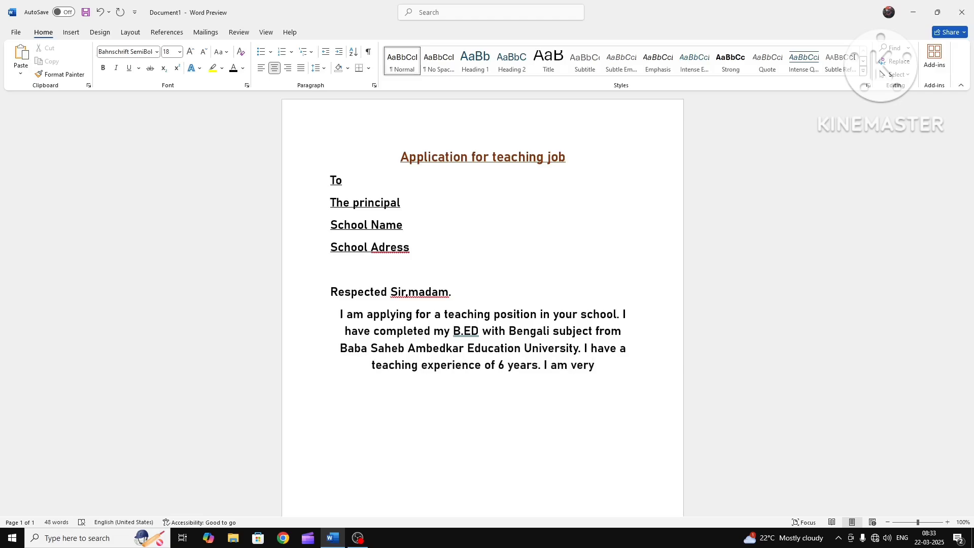
pyautogui.write(' hard')
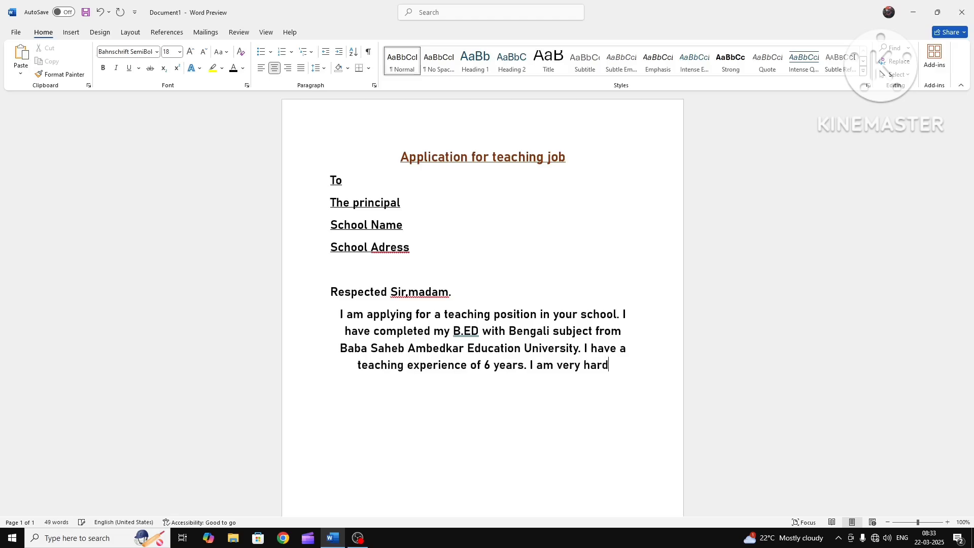
pyautogui.write(' wo')
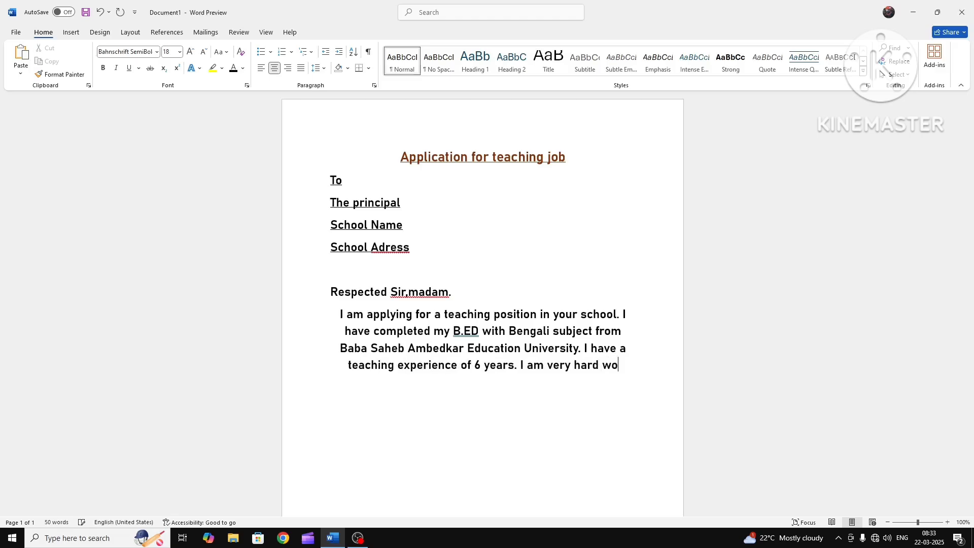
pyautogui.write('rki')
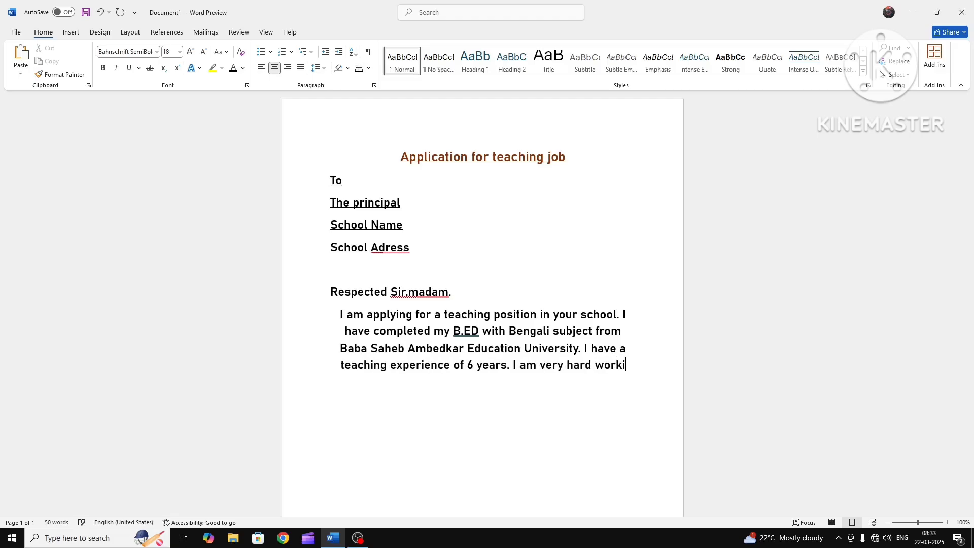
pyautogui.write('ng and ')
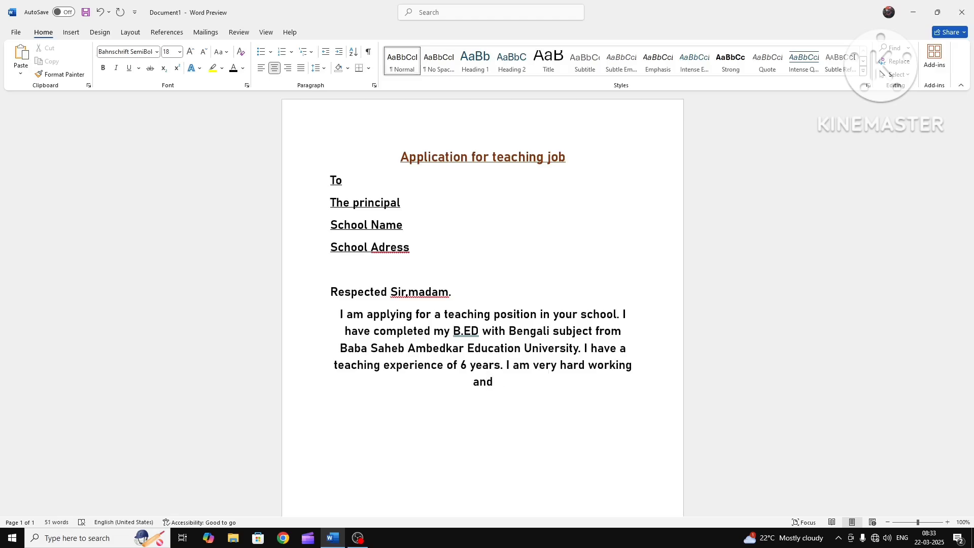
# Finish the fourth body sentence with "dedicated to my work."
pyautogui.write('dedicated to ')
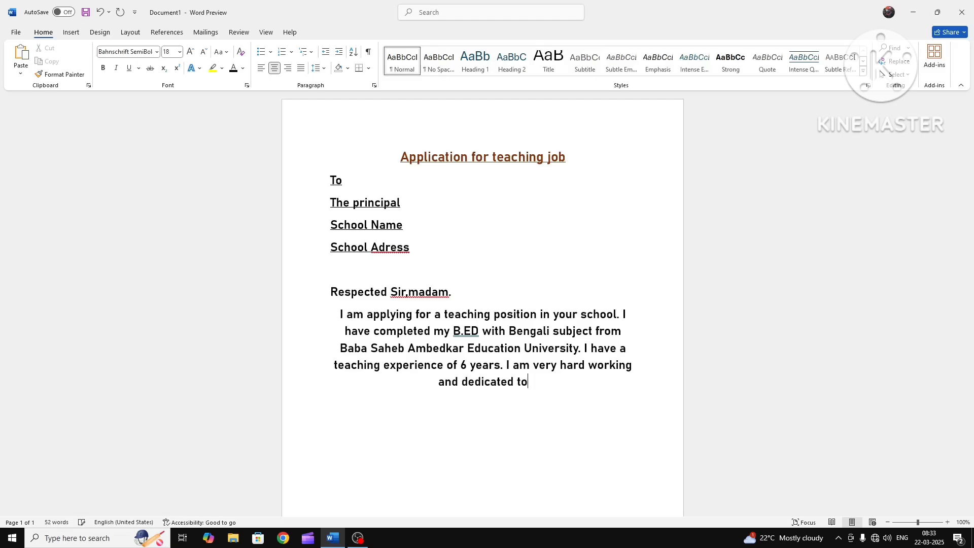
pyautogui.write('my')
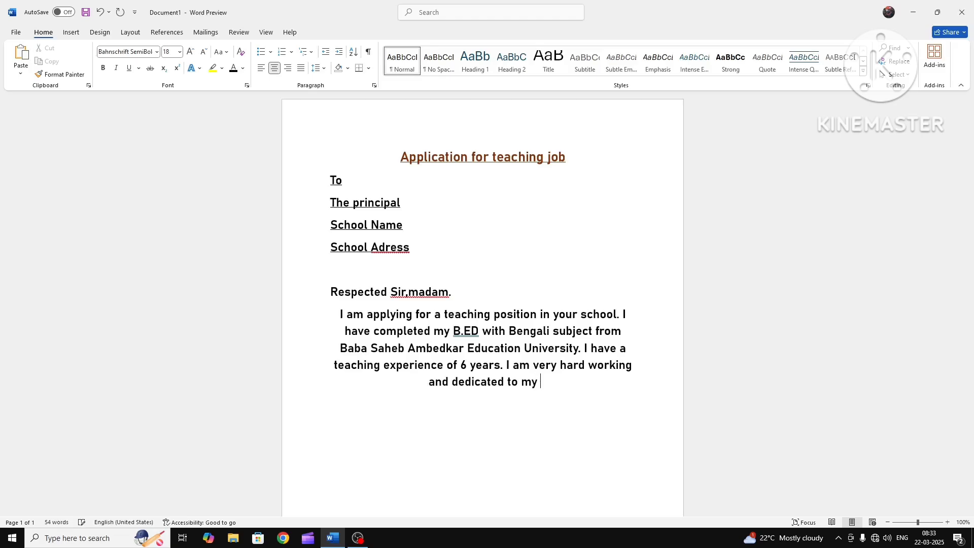
pyautogui.write(' work')
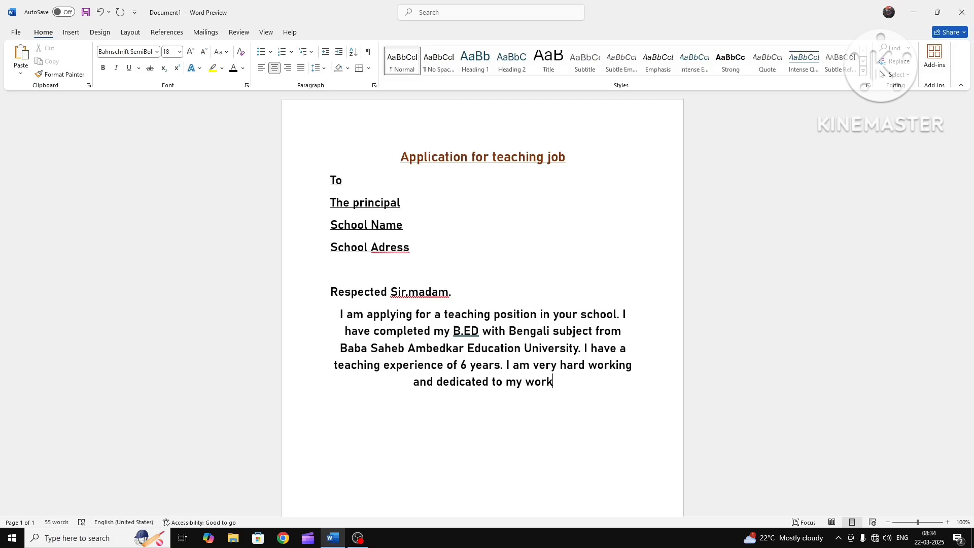
pyautogui.write('.')
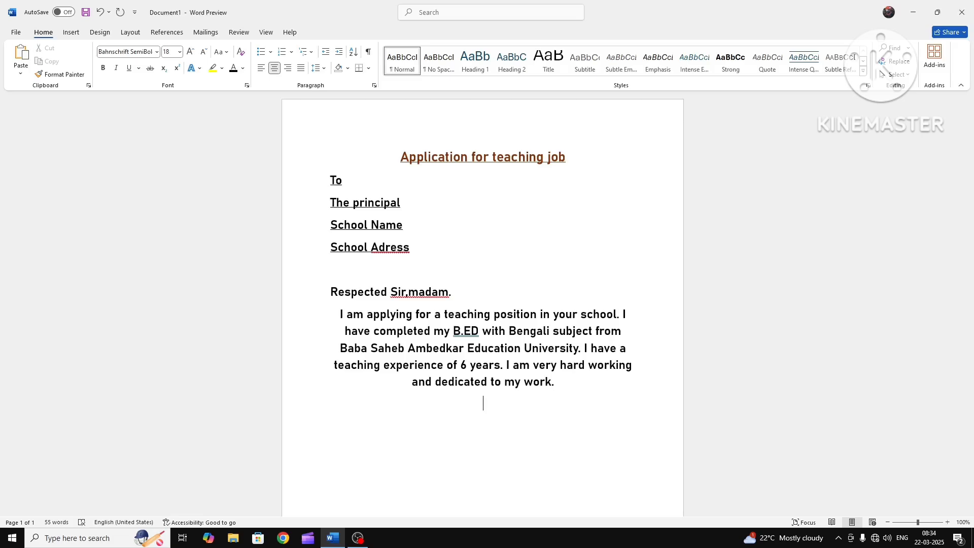
# Remove the empty line below the body paragraph and left-align the whole body paragraph
pyautogui.hotkey('ctrl', 'l')
pyautogui.press('BackSpace')
pyautogui.press('Left')
pyautogui.press('Left')
pyautogui.press('Left')
pyautogui.press('Left')
pyautogui.press('Left')
pyautogui.press('Left')
pyautogui.press('Left')
pyautogui.press('Left')
pyautogui.press('Left')
pyautogui.press('Left')
pyautogui.press('Left')
pyautogui.press('Left')
pyautogui.press('Left')
pyautogui.press('Left')
pyautogui.press('Left')
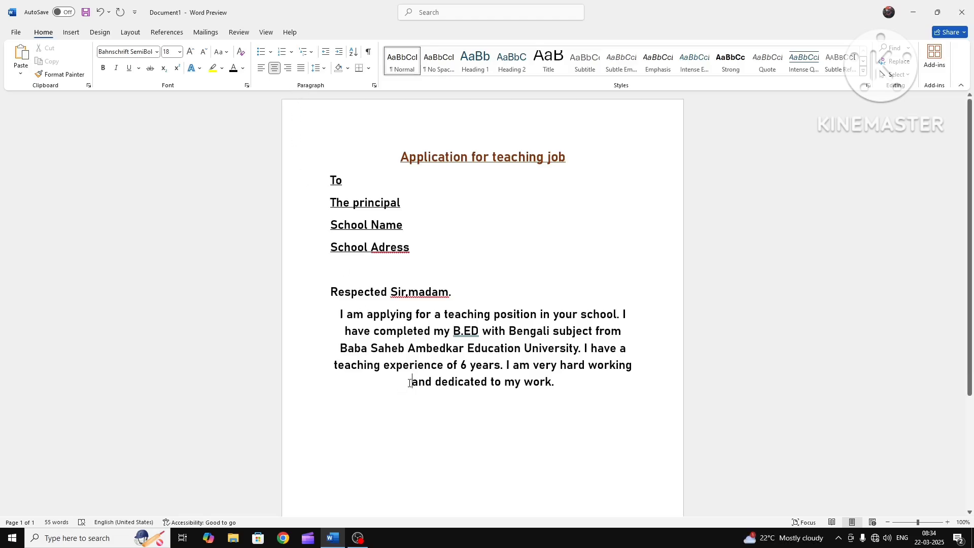
pyautogui.moveTo(411, 382); pyautogui.dragTo(598, 365)
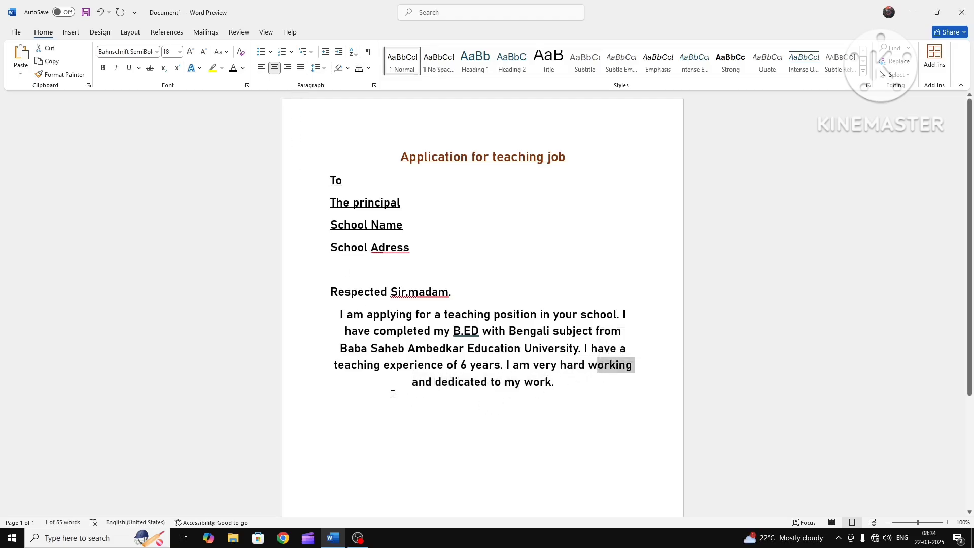
pyautogui.moveTo(411, 381); pyautogui.dragTo(562, 383)
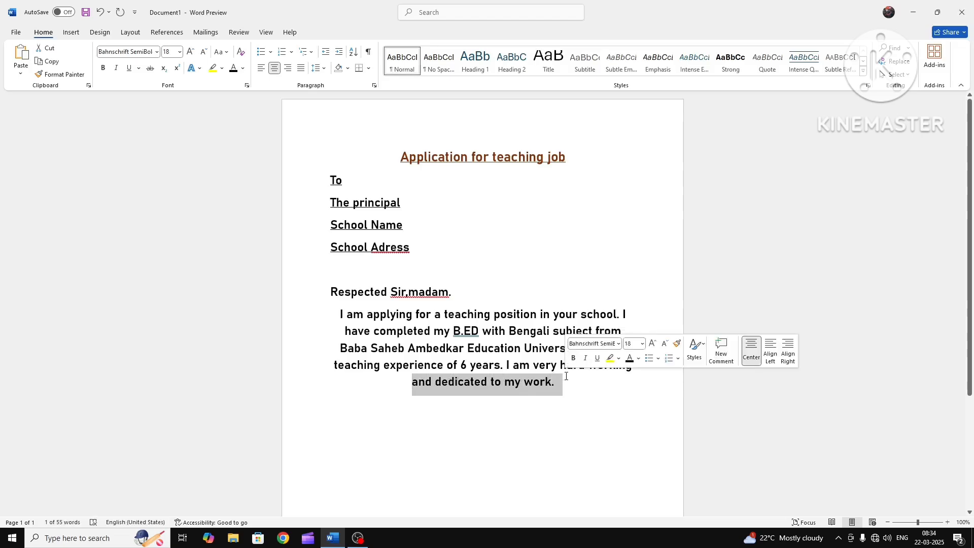
pyautogui.click(262, 69)
pyautogui.click(486, 444)
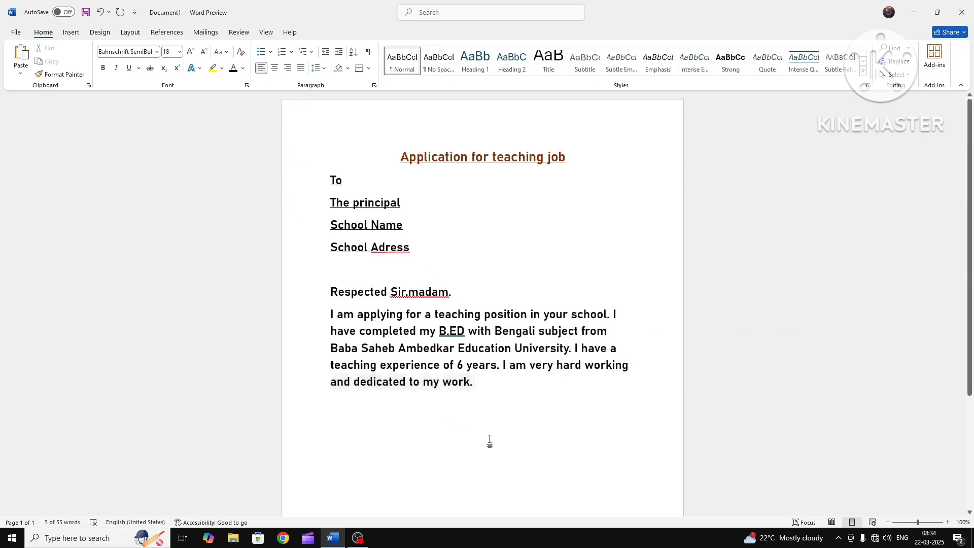
# Start a new centred paragraph below the body paragraph with "So, I would like to use my"
pyautogui.press('Return')
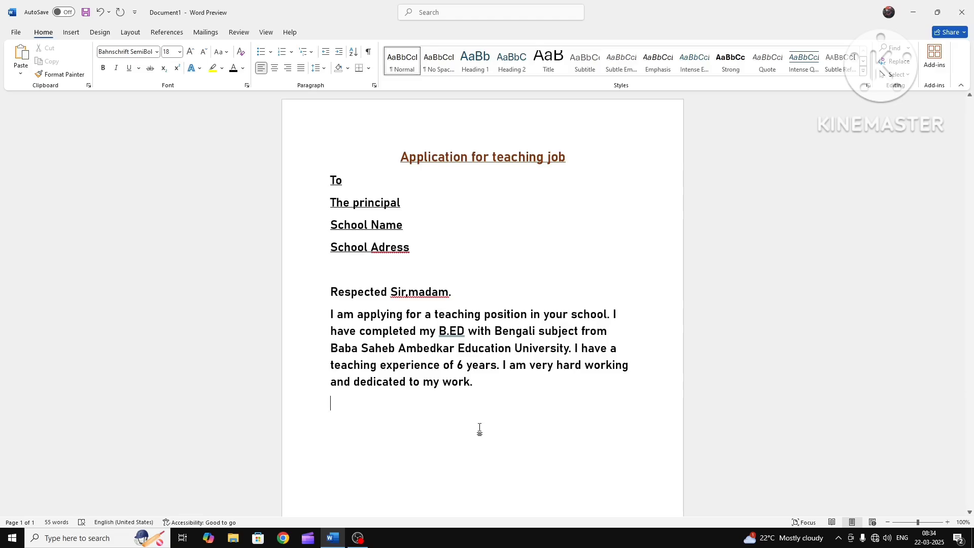
pyautogui.click(276, 72)
pyautogui.write('So, I wou')
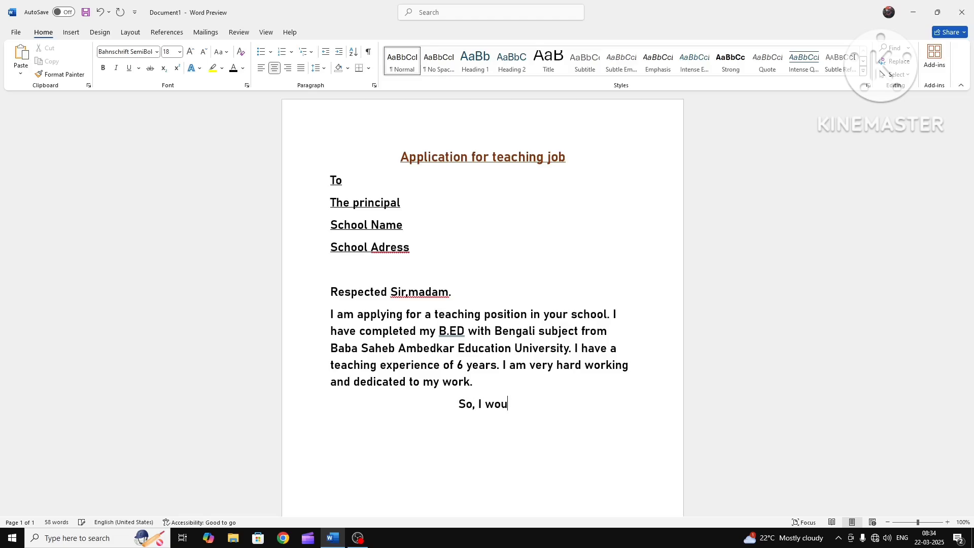
pyautogui.write('ld like ')
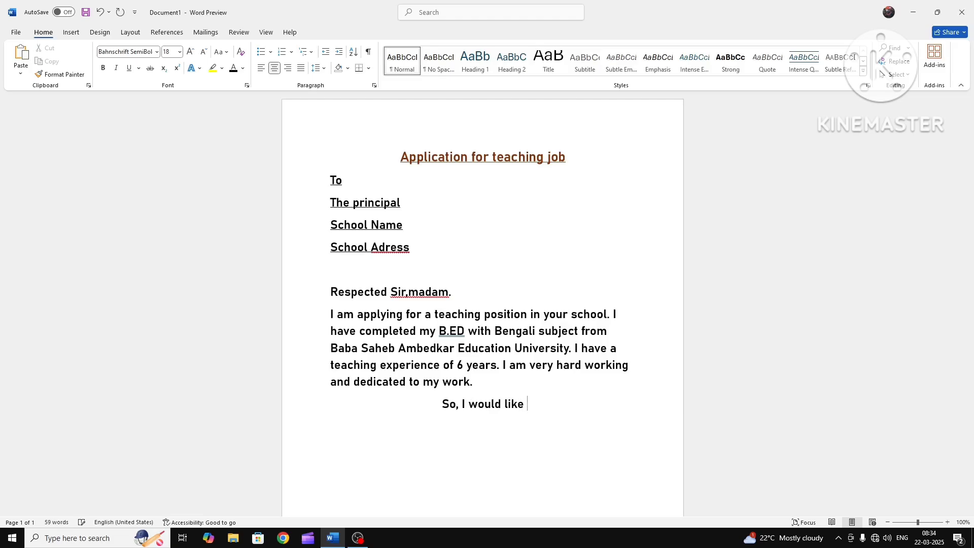
pyautogui.write('to')
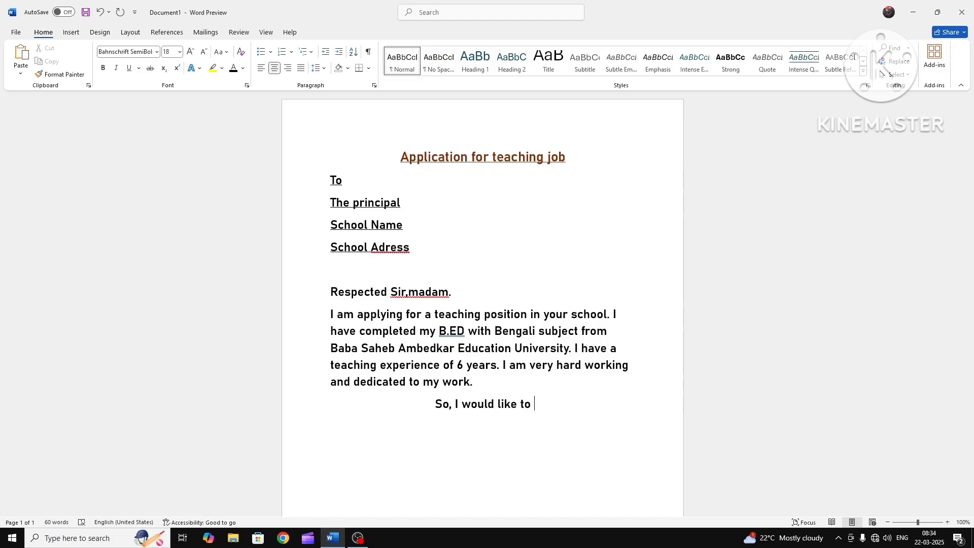
pyautogui.write(' use')
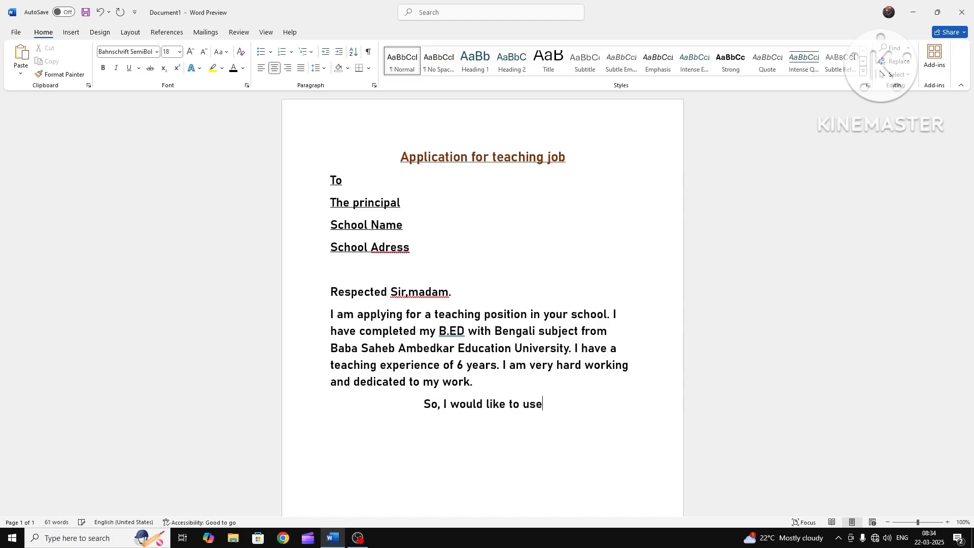
pyautogui.write(' my')
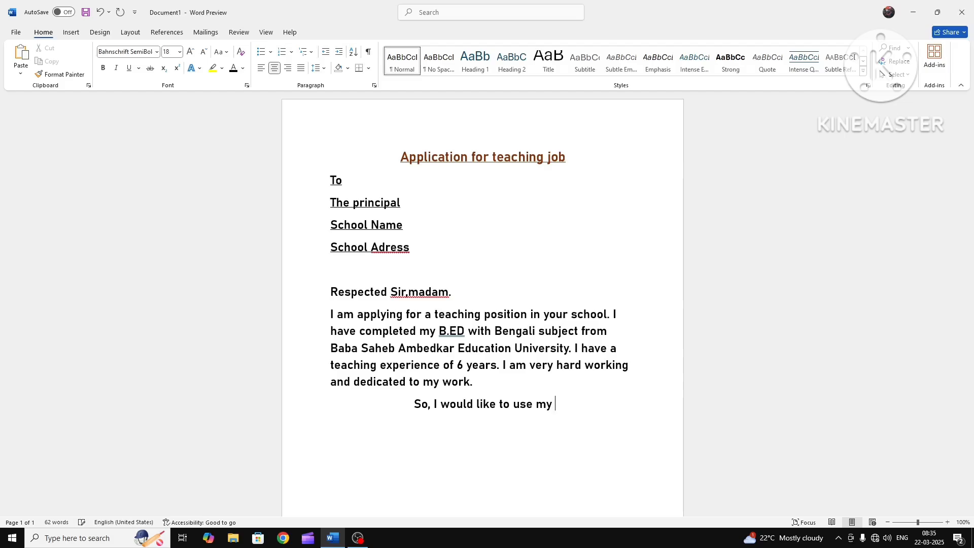
# Continue the sentence in the centred paragraph with "experience and" followed by a space
pyautogui.write(' e')
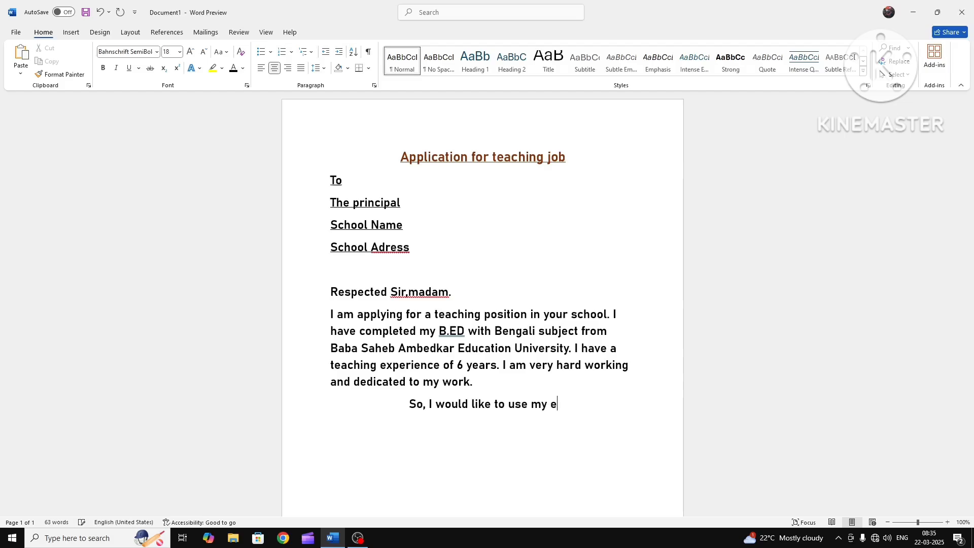
pyautogui.write('xp')
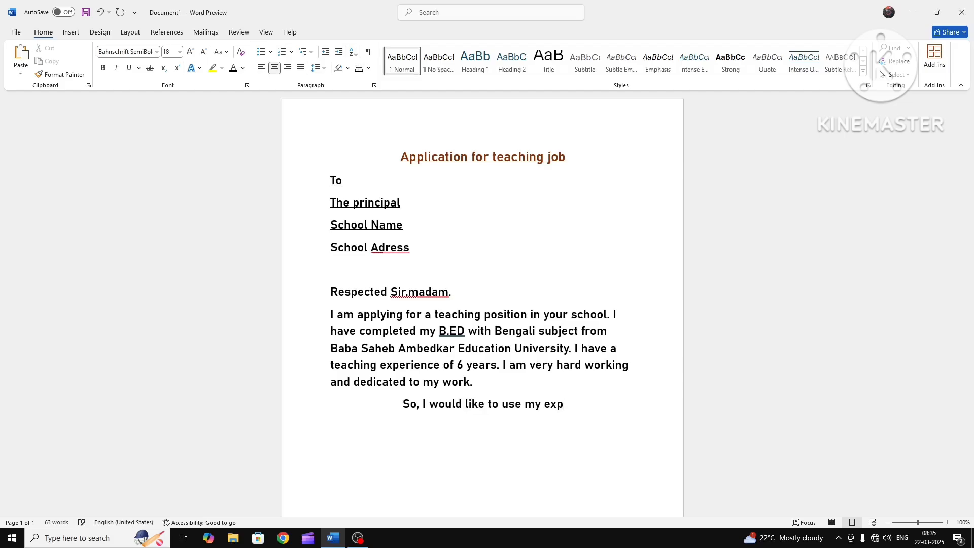
pyautogui.write('er')
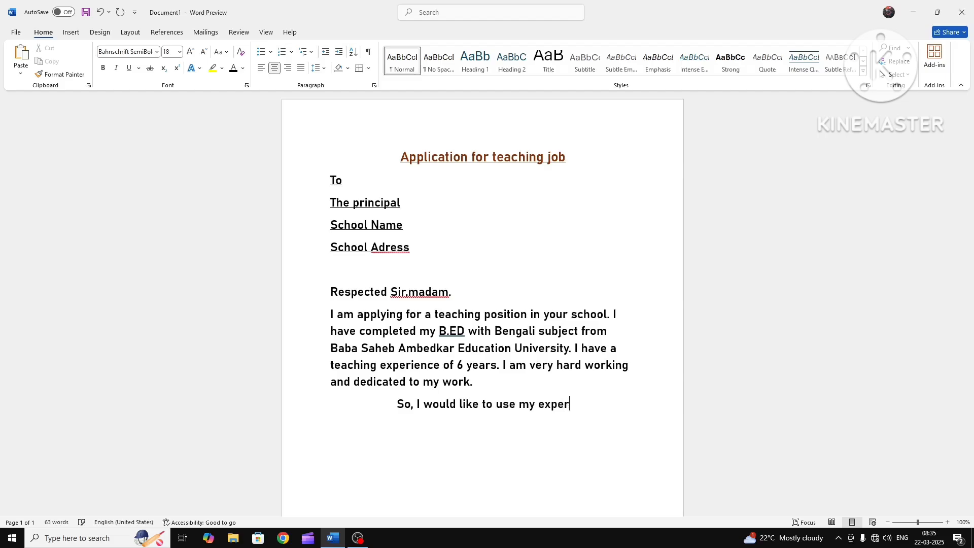
pyautogui.write('i')
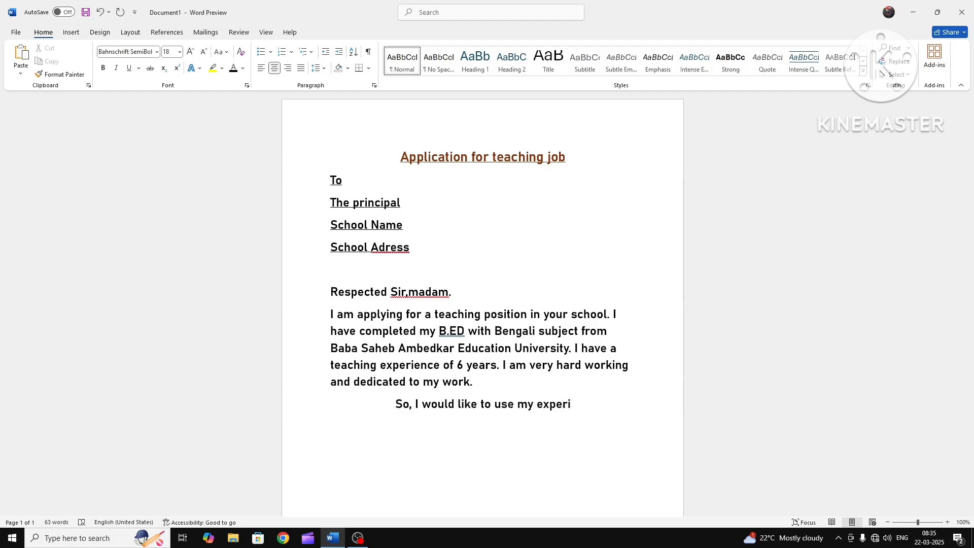
pyautogui.write('e')
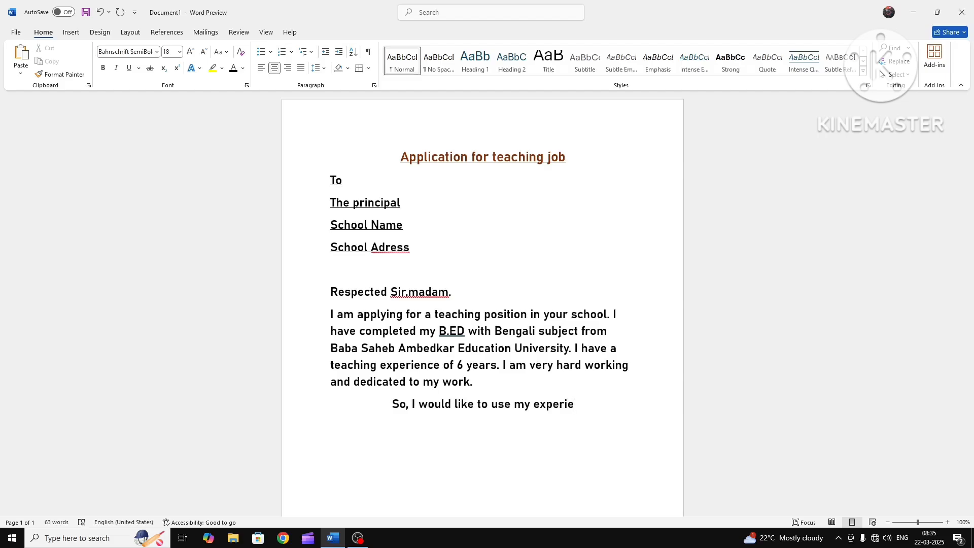
pyautogui.write('nce')
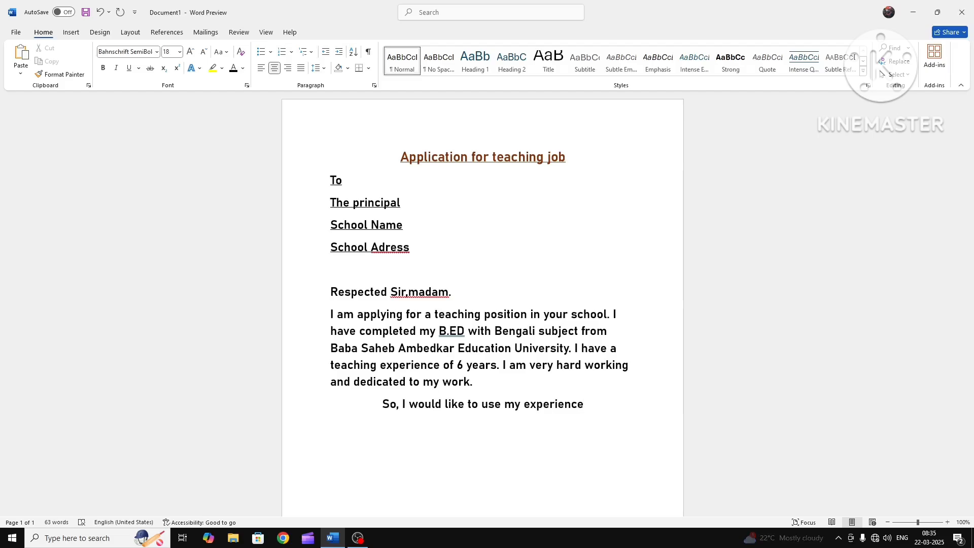
pyautogui.write(' and ')
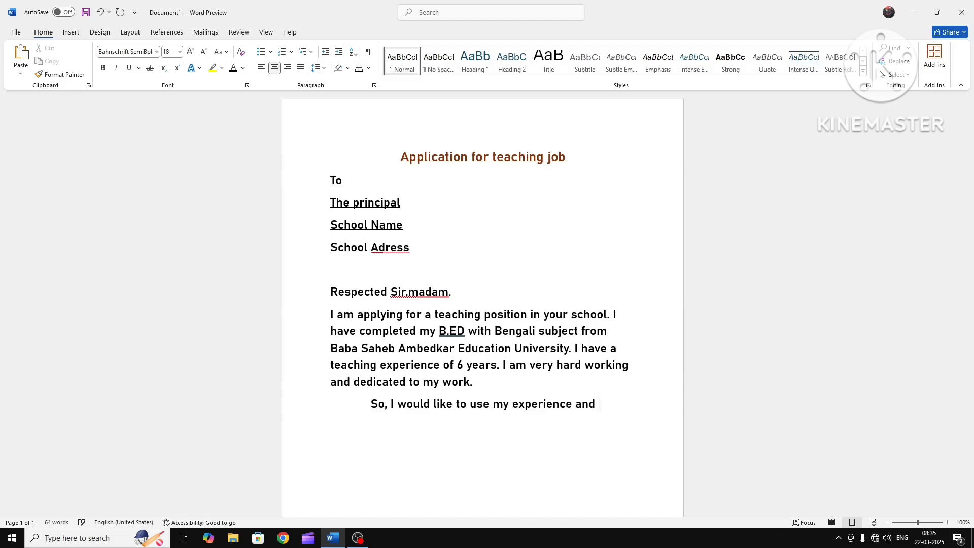
# Continue the sentence after "experience and" with "skills in your school"
pyautogui.write('s')
pyautogui.write('ki')
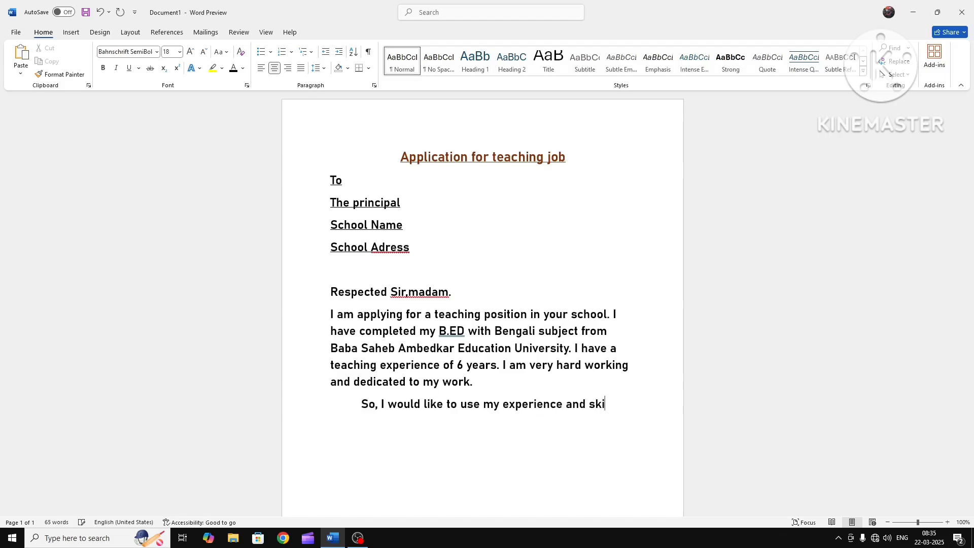
pyautogui.write('lls in ')
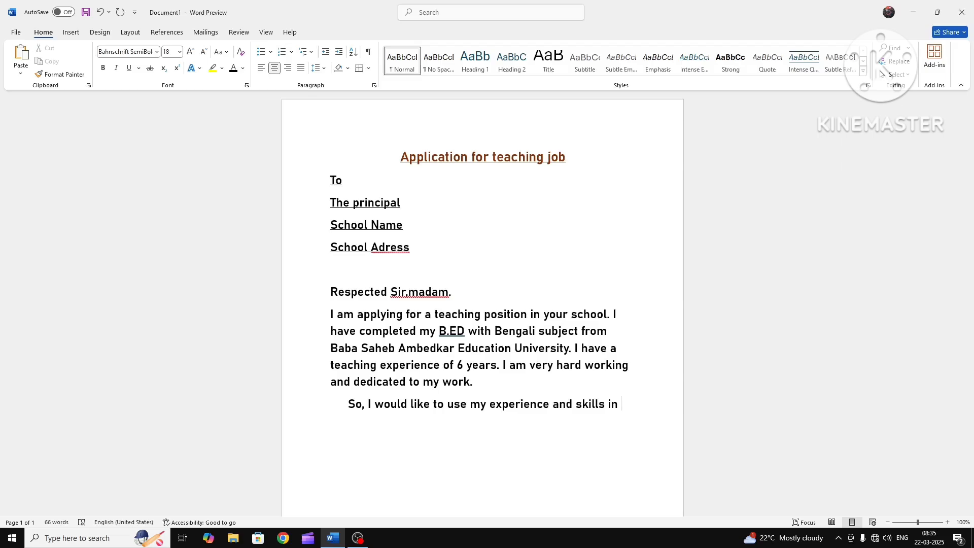
pyautogui.write('y')
pyautogui.write('ou')
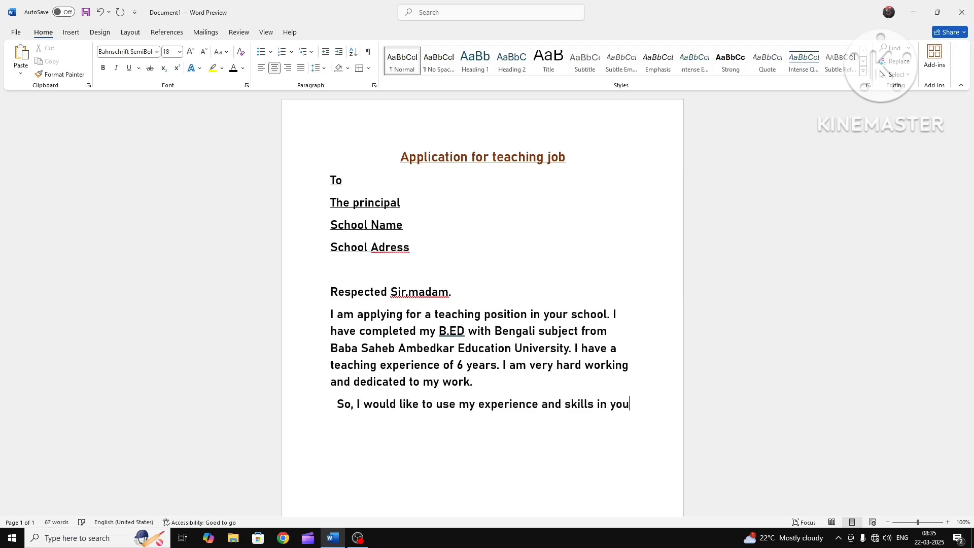
pyautogui.write('r sc')
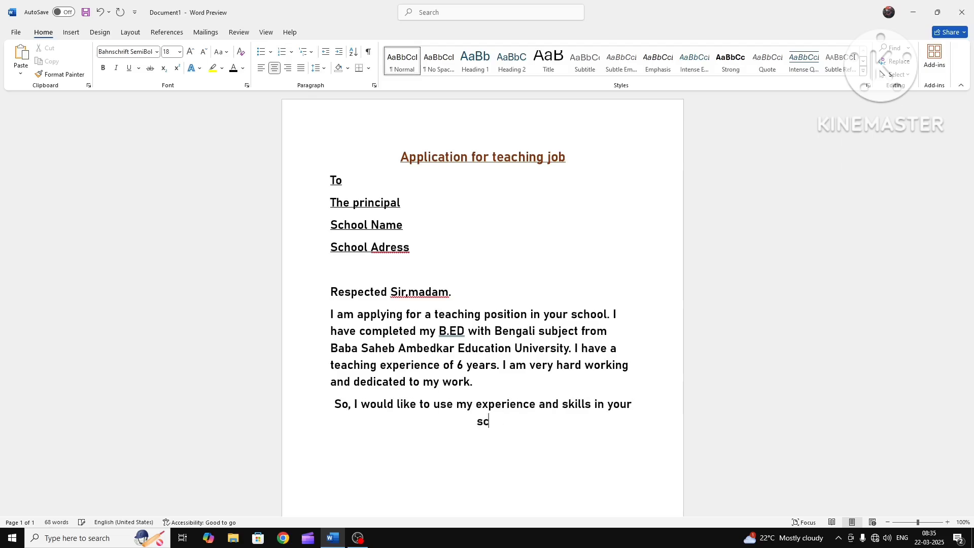
pyautogui.write('hool k')
pyautogui.press('BackSpace')
# End the sentence after "school" with a period and begin the following one with "Kindly accept my resume"
pyautogui.write('. Kindl')
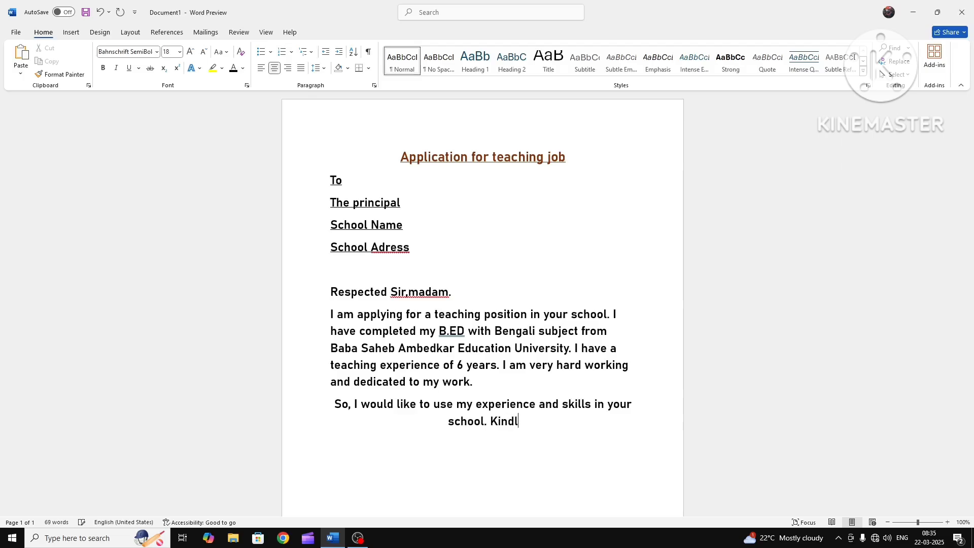
pyautogui.write('y a')
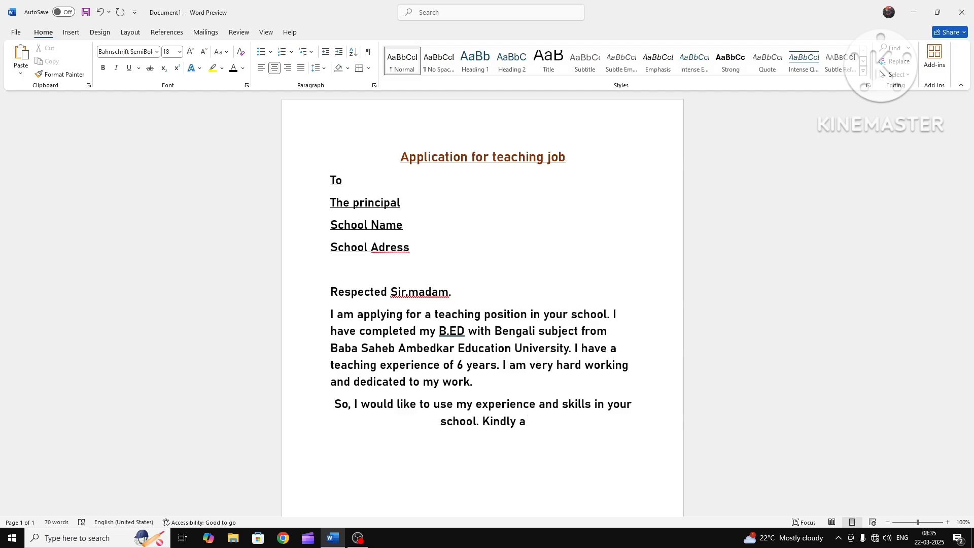
pyautogui.write('ccep')
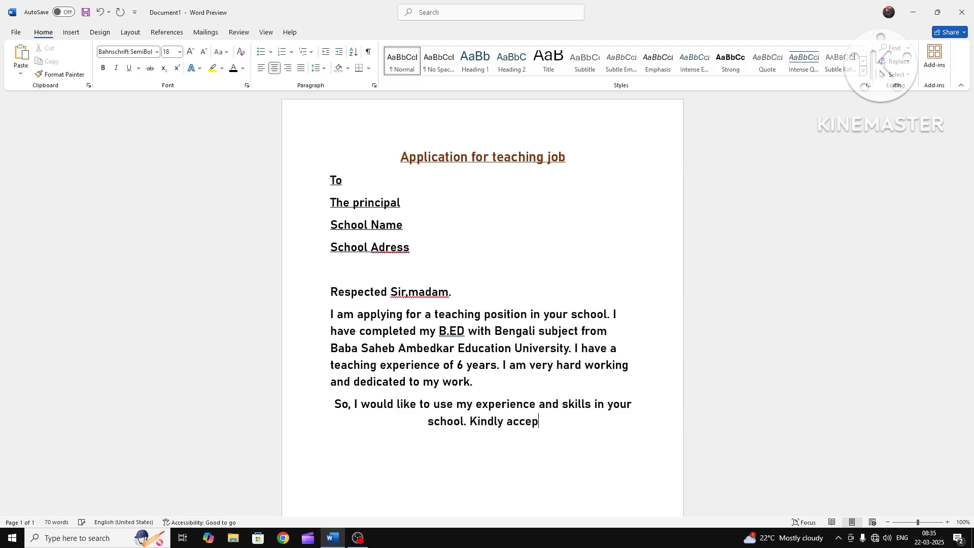
pyautogui.write('t my')
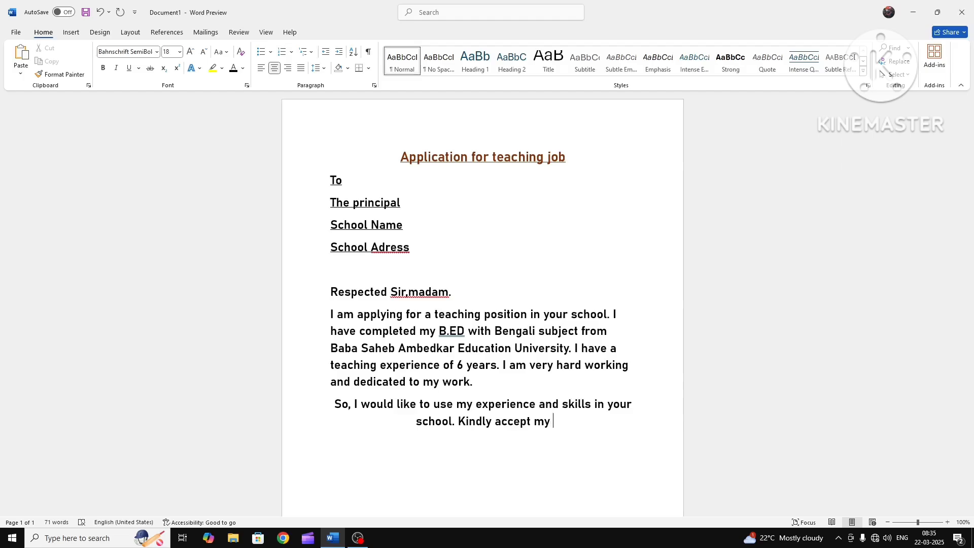
pyautogui.write(' r')
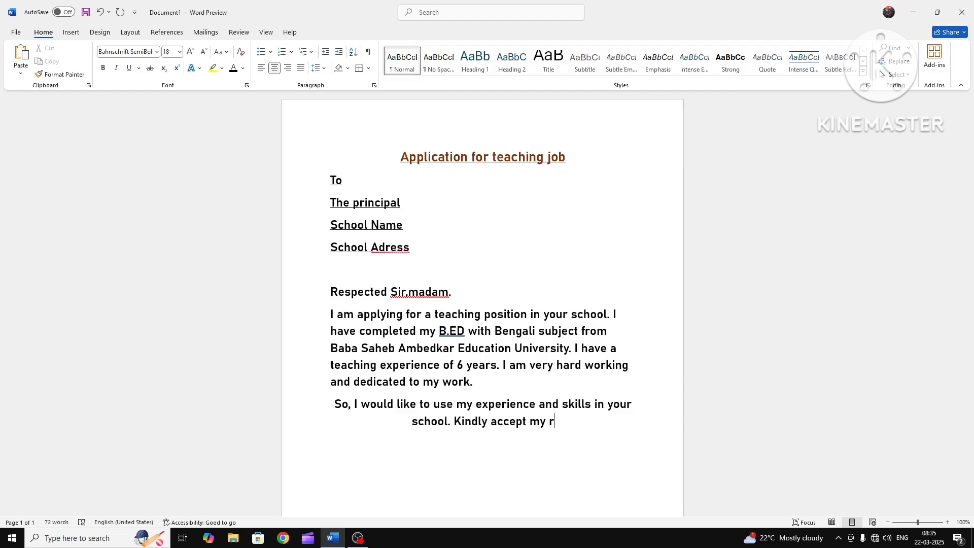
pyautogui.write('e')
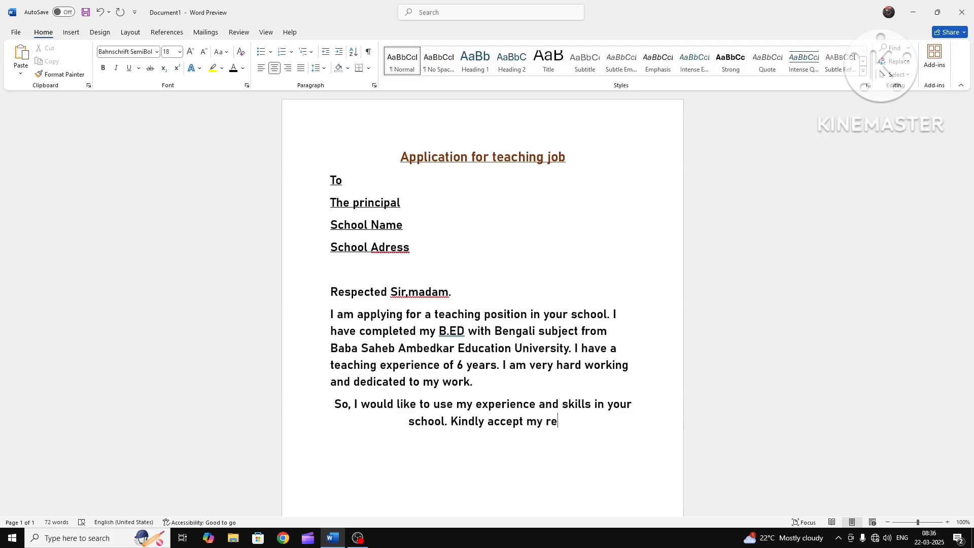
pyautogui.write('sume')
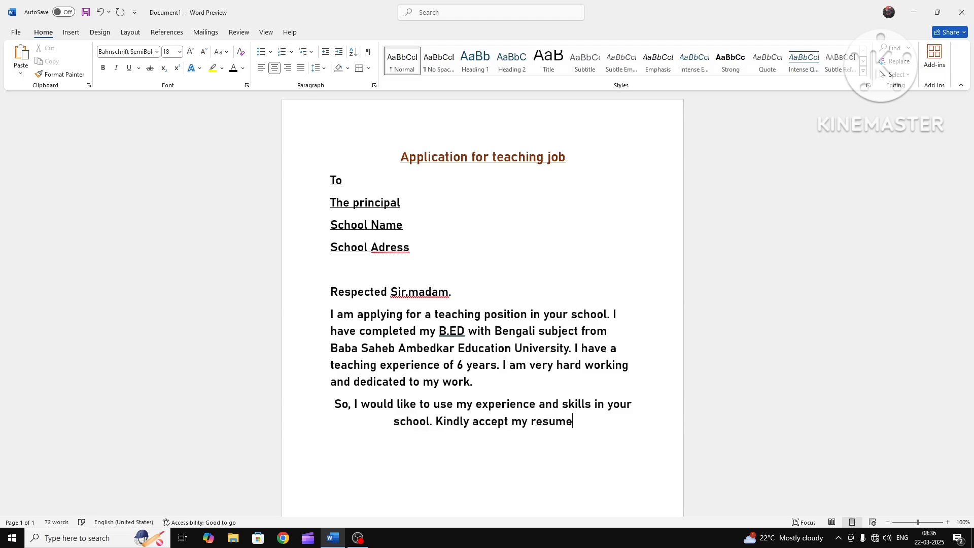
# Continue the request sentence after "resume" with "if you find me" and a space
pyautogui.write(' if ')
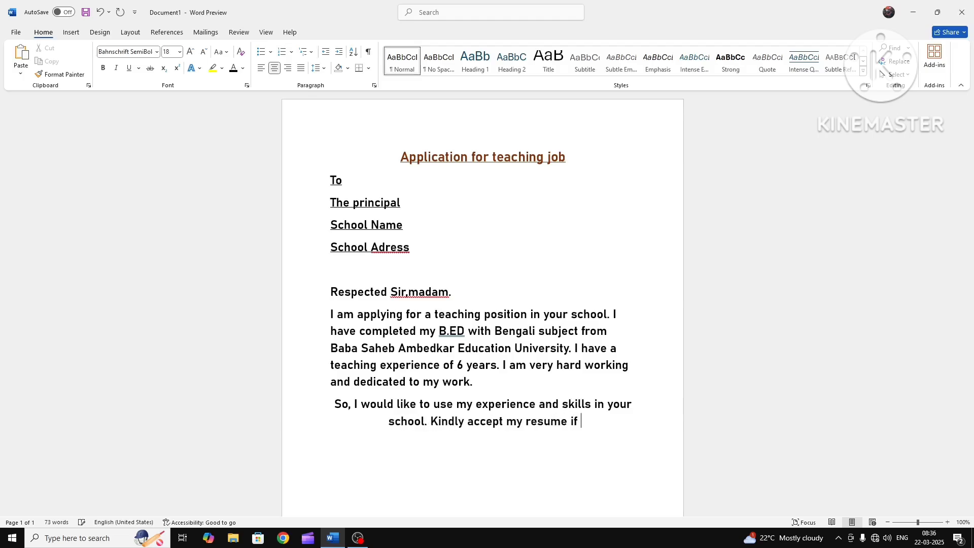
pyautogui.write('yo')
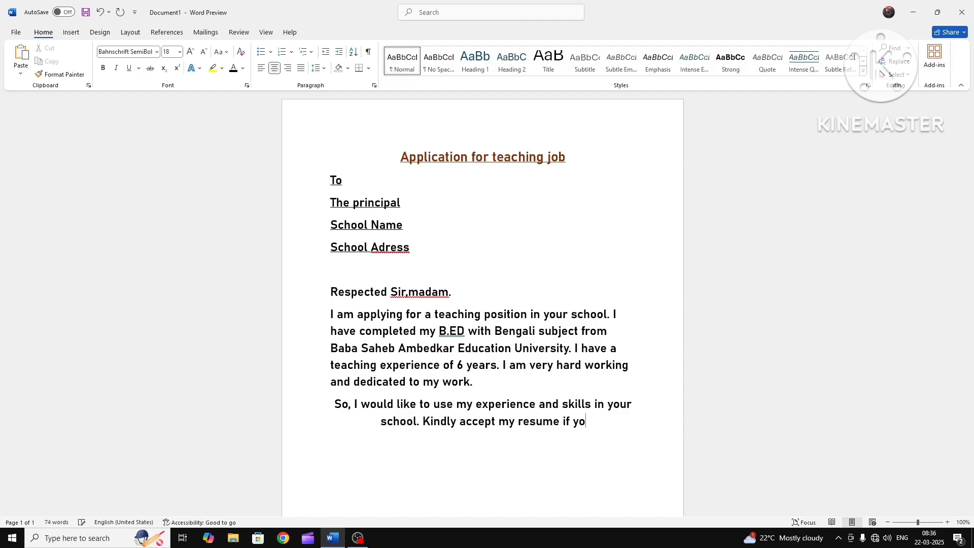
pyautogui.write('u fi')
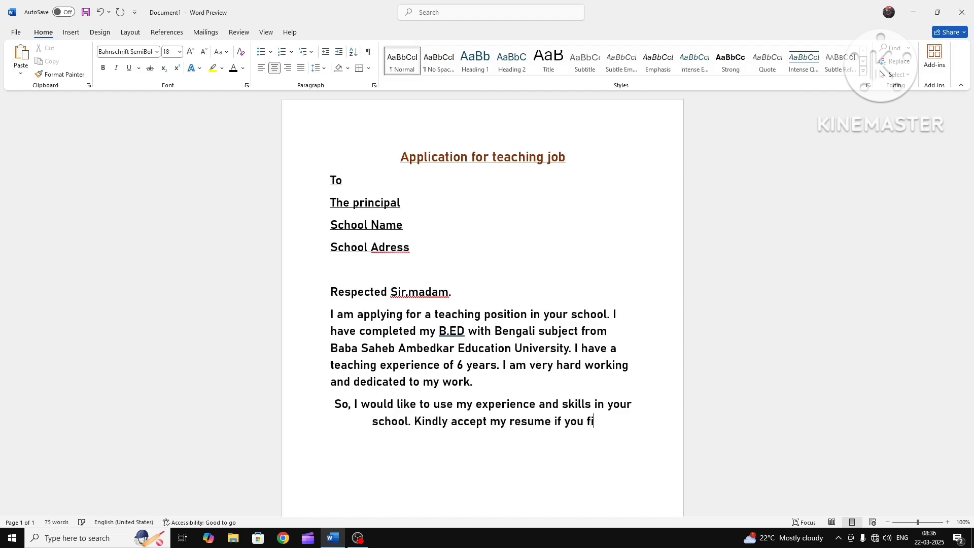
pyautogui.write('nd ')
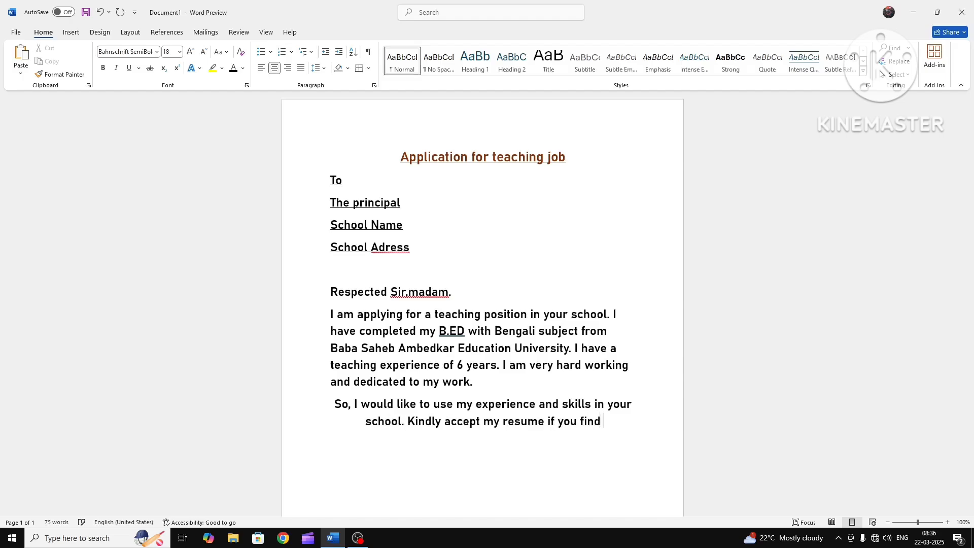
pyautogui.write('me ')
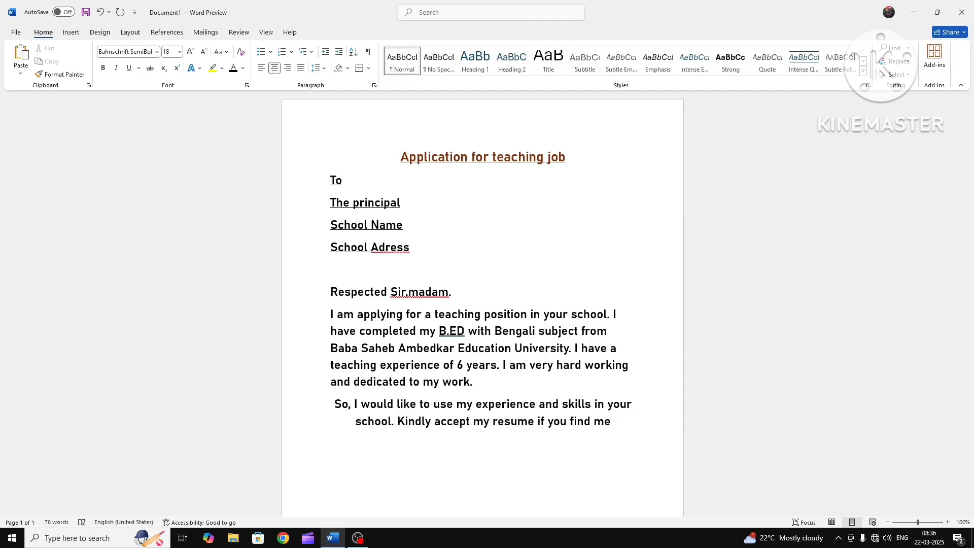
# Continue the request sentence after "if you find me" with the word "eligible"
pyautogui.write('el')
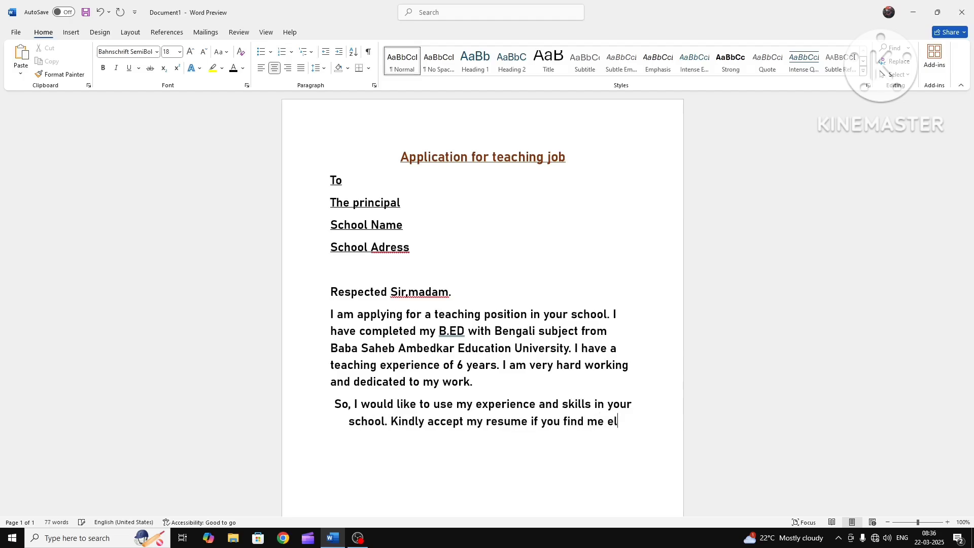
pyautogui.write('ib')
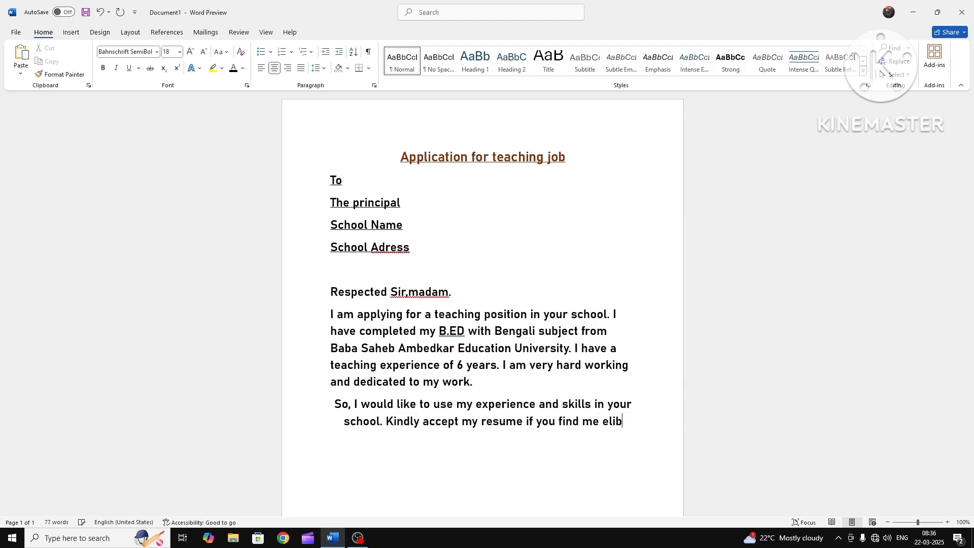
pyautogui.write('el')
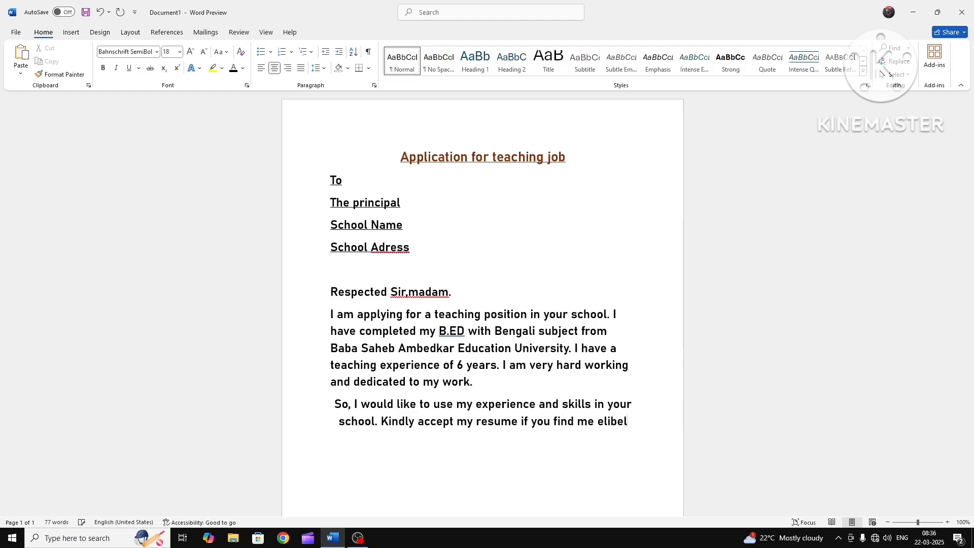
pyautogui.press('BackSpace')
pyautogui.press('BackSpace')
pyautogui.write('le')
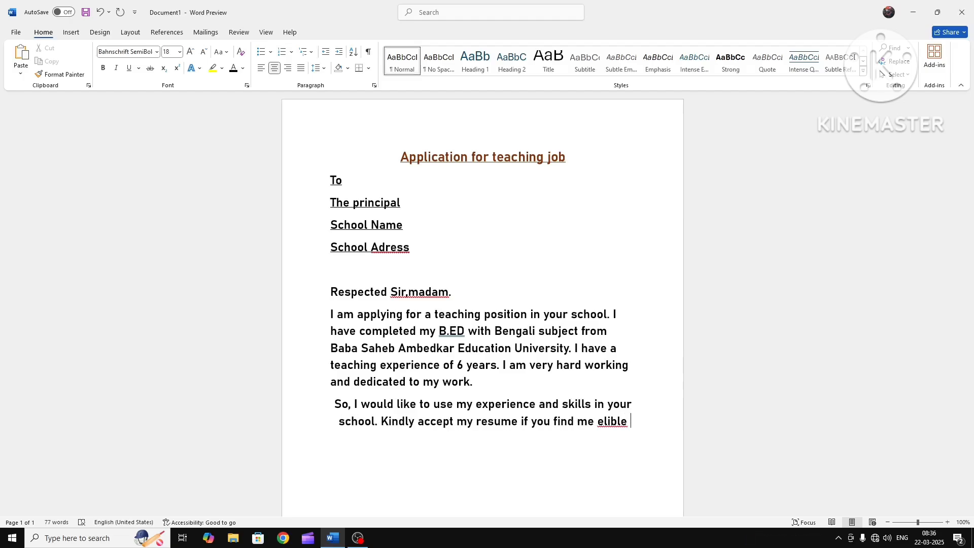
pyautogui.press('BackSpace')
pyautogui.press('BackSpace')
pyautogui.press('BackSpace')
pyautogui.press('BackSpace')
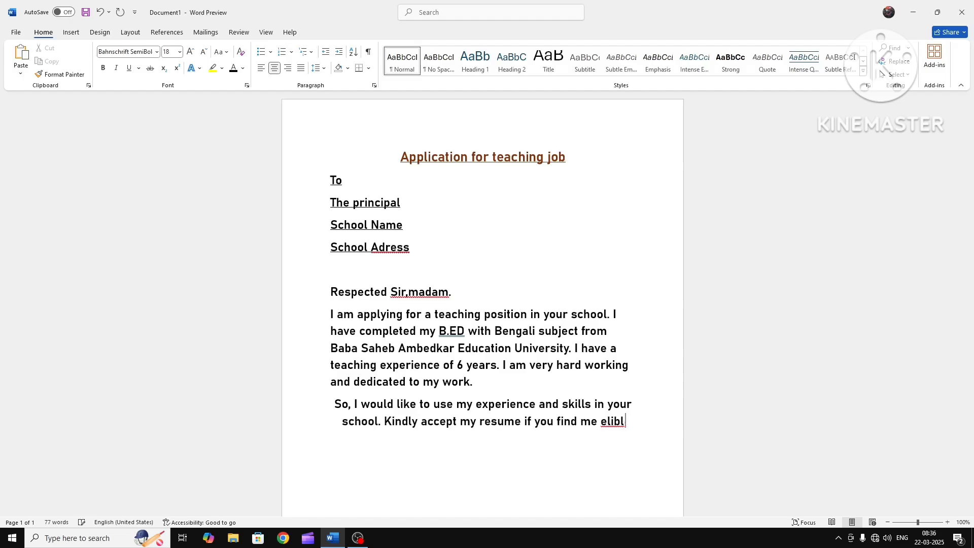
pyautogui.write('g')
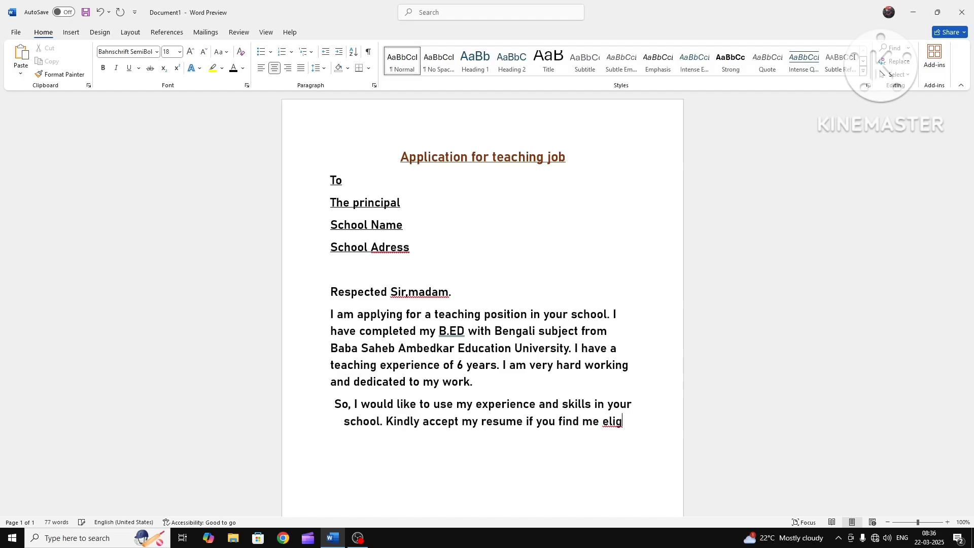
pyautogui.write('i')
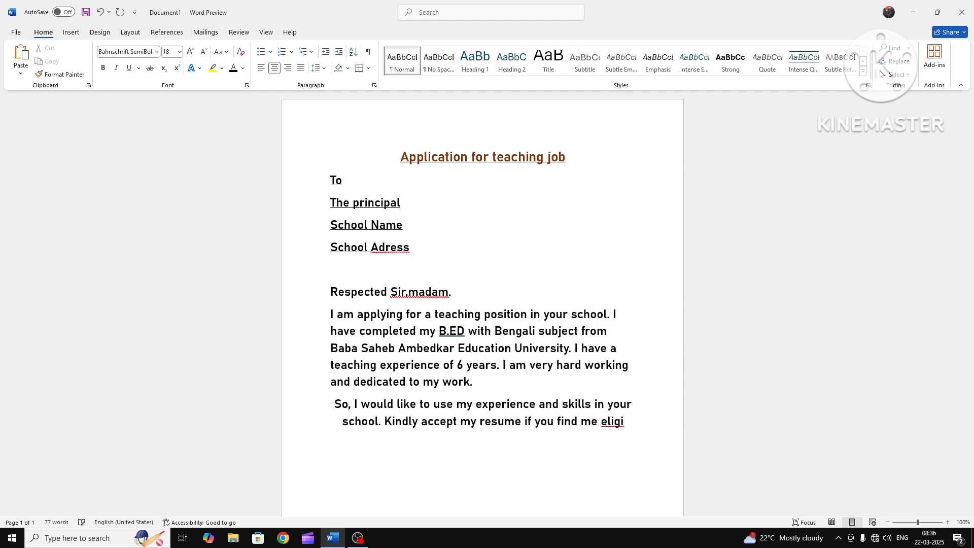
pyautogui.write('ble')
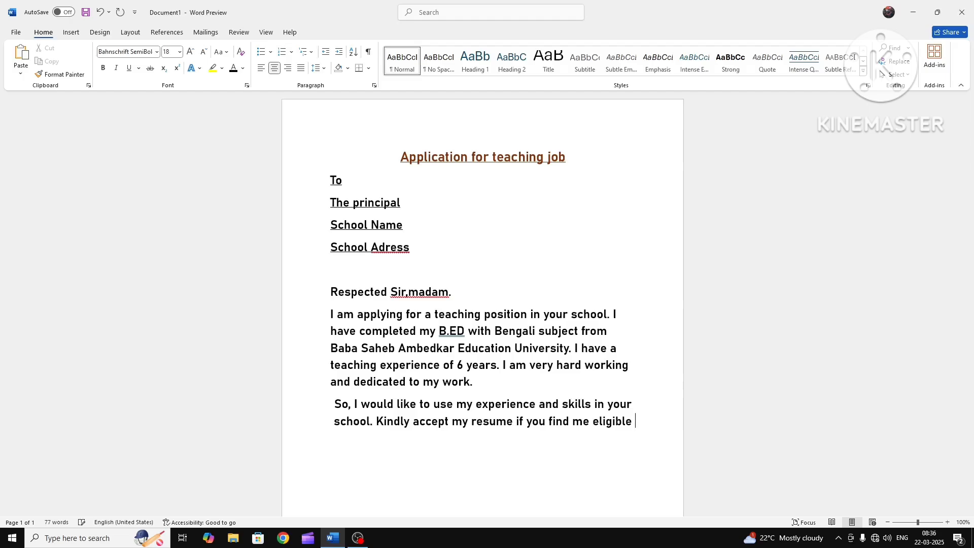
# End the request sentence with "for this post." and begin the following sentence with "Yo"
pyautogui.write(' for ')
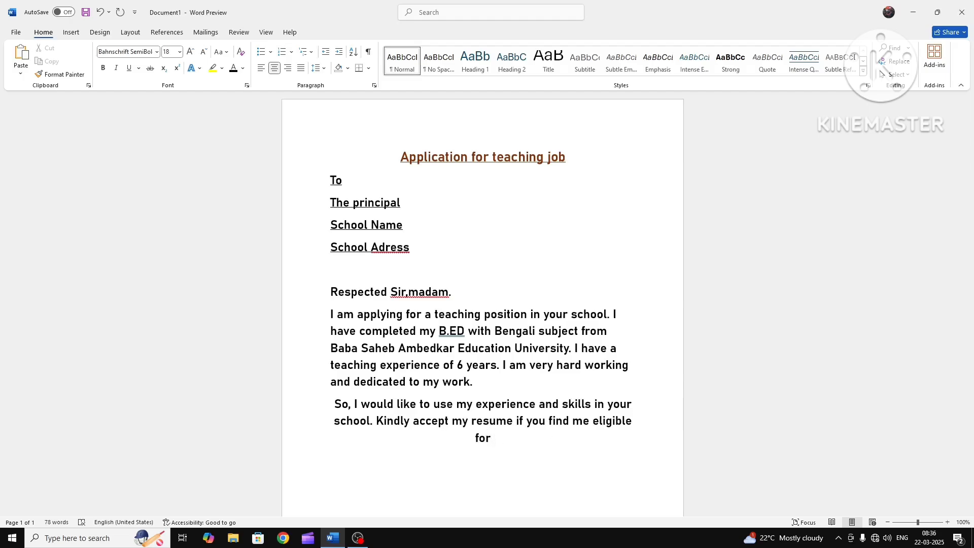
pyautogui.write('this')
pyautogui.write('post. Yo')
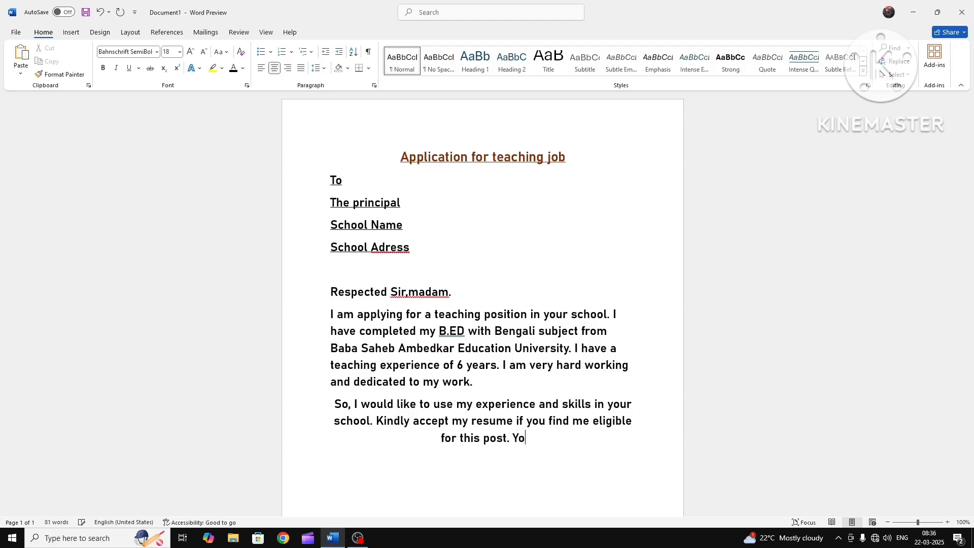
# Complete the new sentence's wording so that it reads "You can call me on this mobile number"
pyautogui.write('u ca')
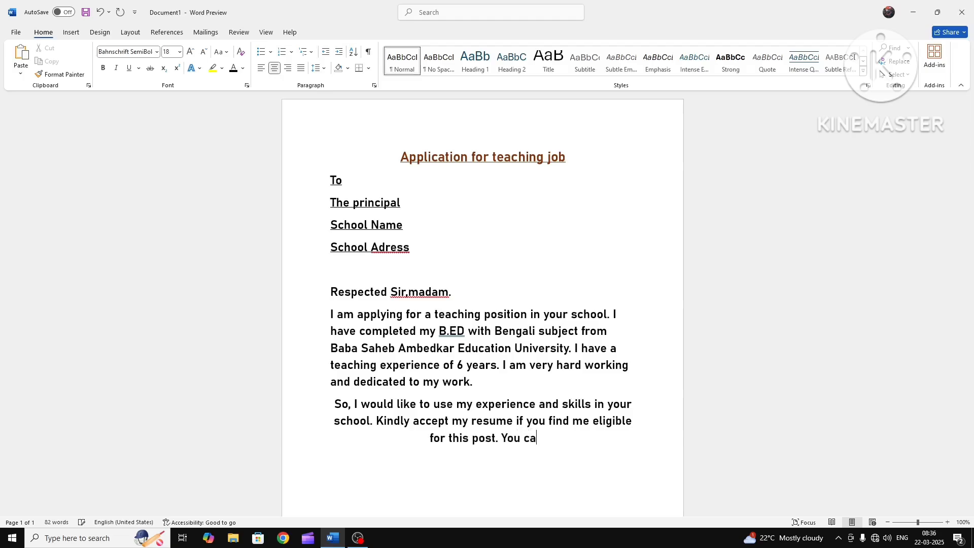
pyautogui.write('n call')
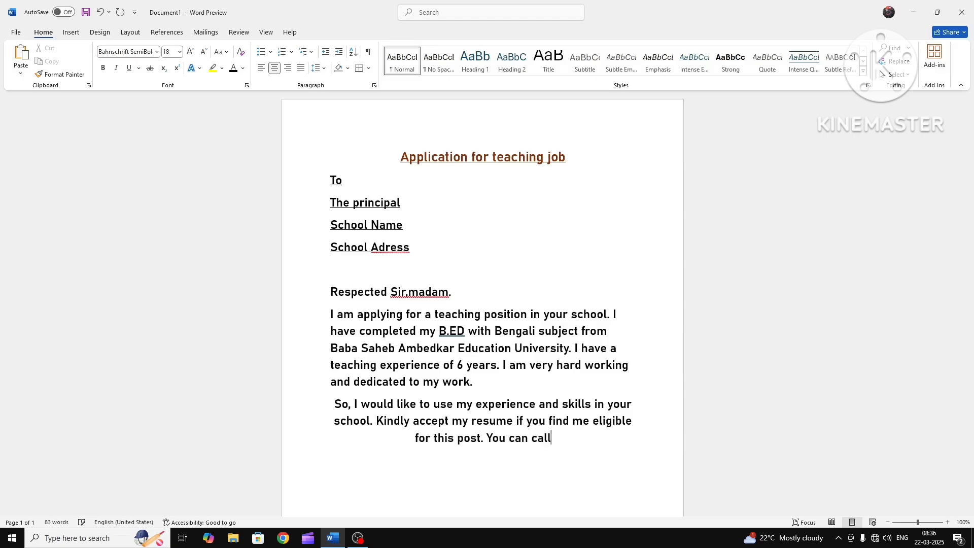
pyautogui.write(' me ')
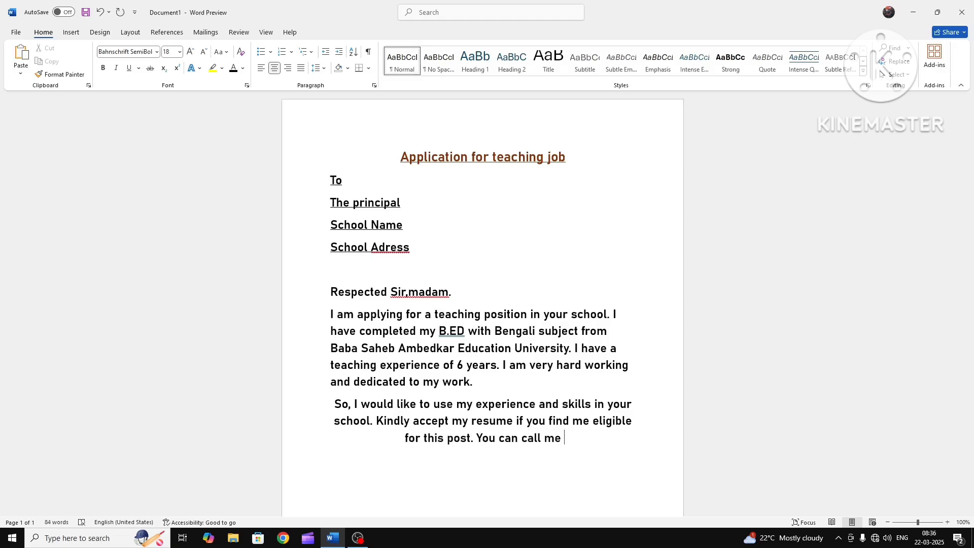
pyautogui.write('on')
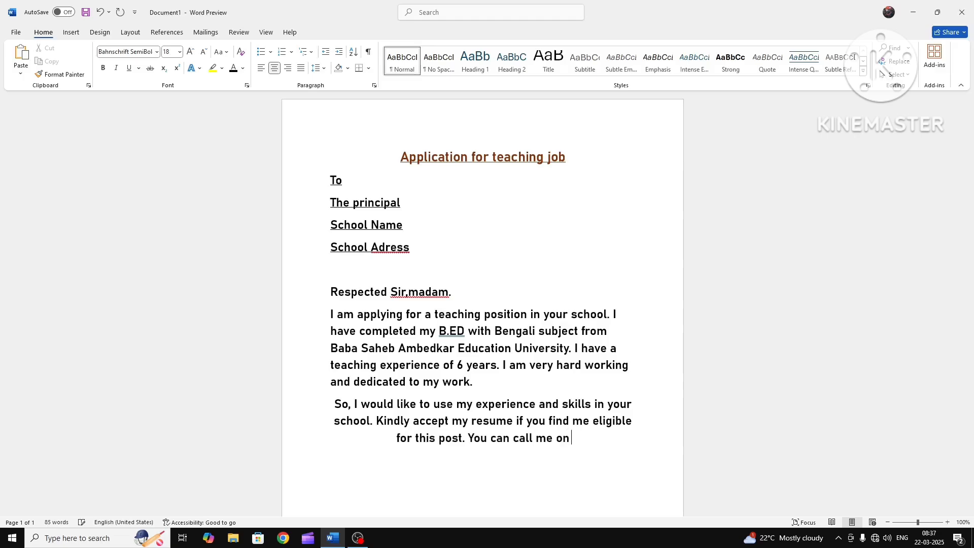
pyautogui.write(' this')
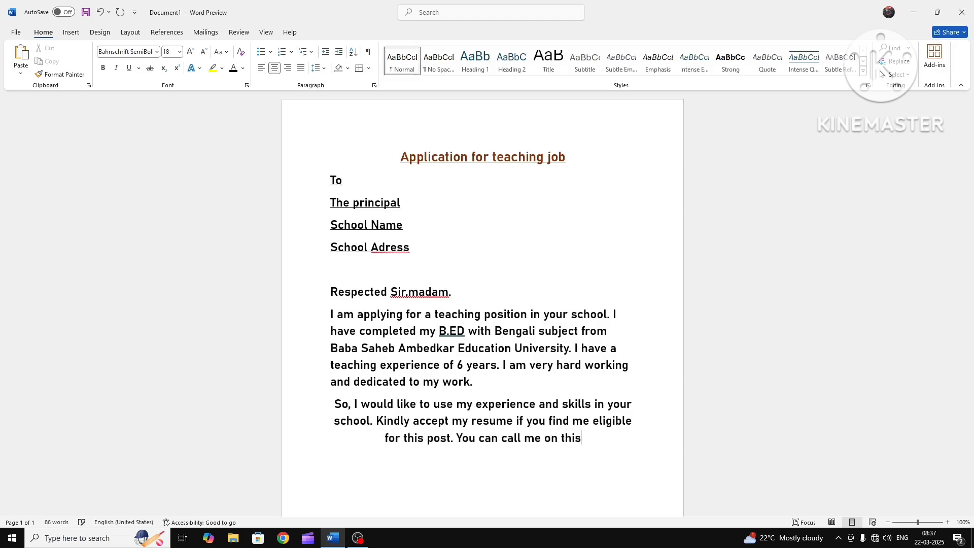
pyautogui.write(' mo')
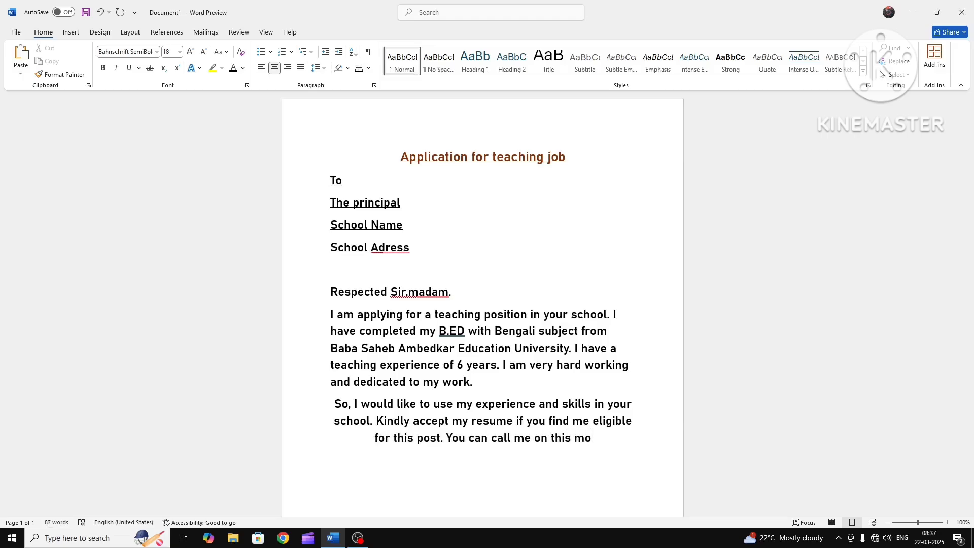
pyautogui.write('b')
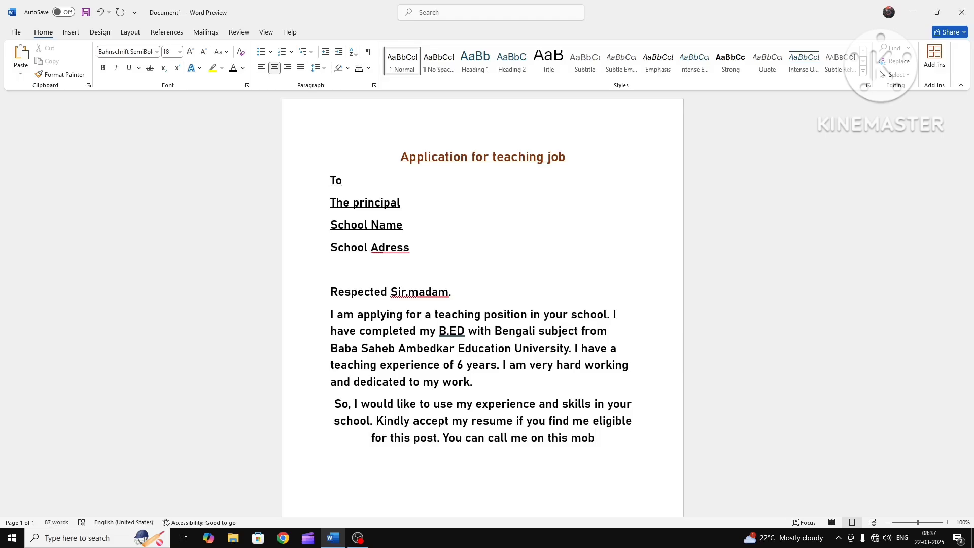
pyautogui.write('ile ')
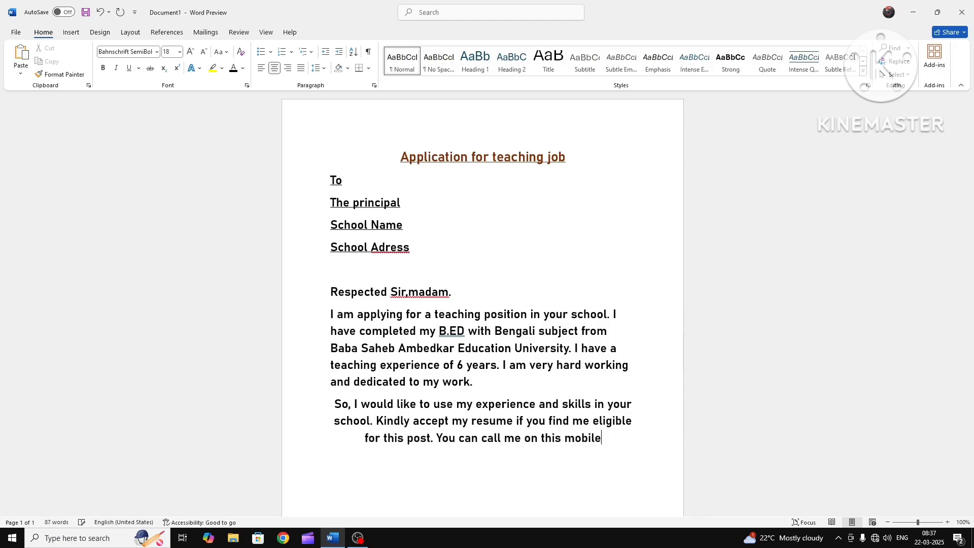
pyautogui.write('num')
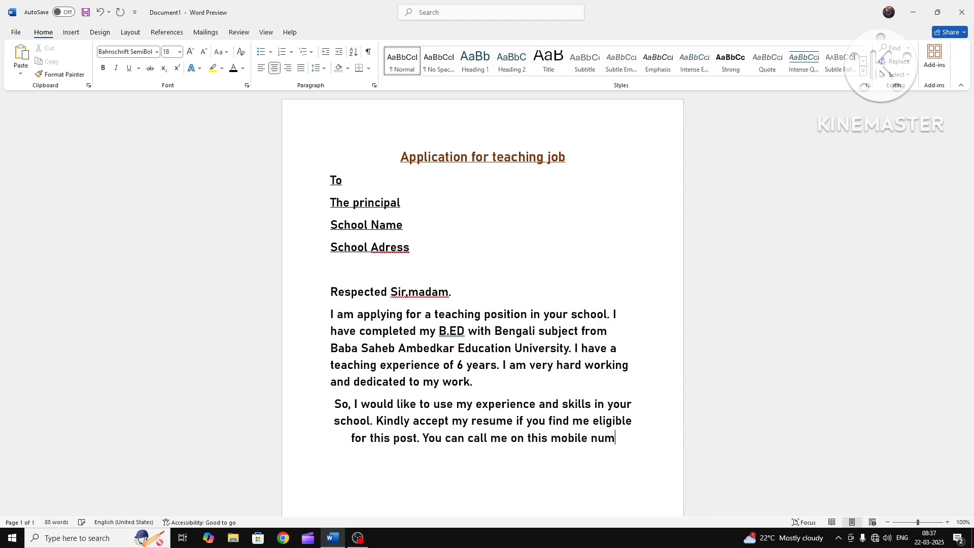
pyautogui.write('ber')
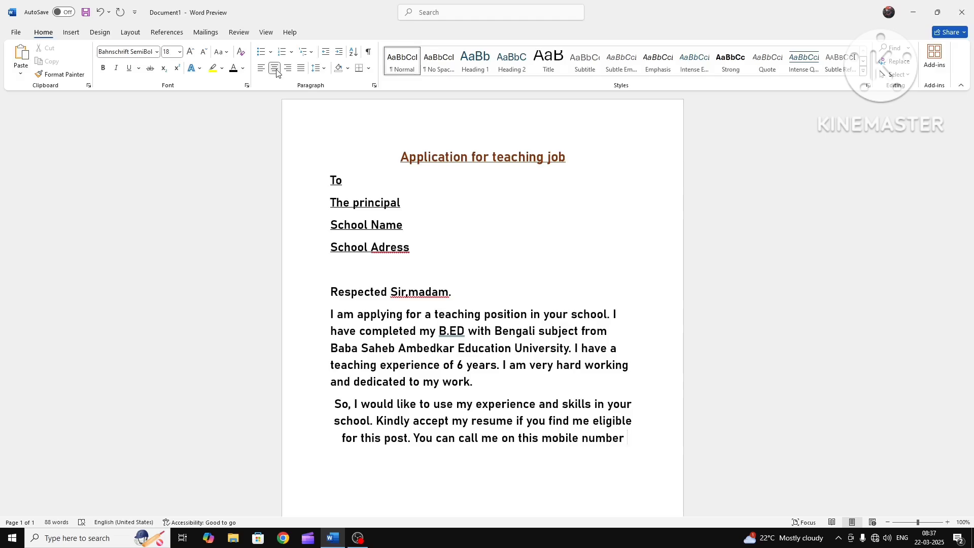
pyautogui.write(' **')
pyautogui.press('BackSpace')
pyautogui.press('BackSpace')
pyautogui.write('>.')
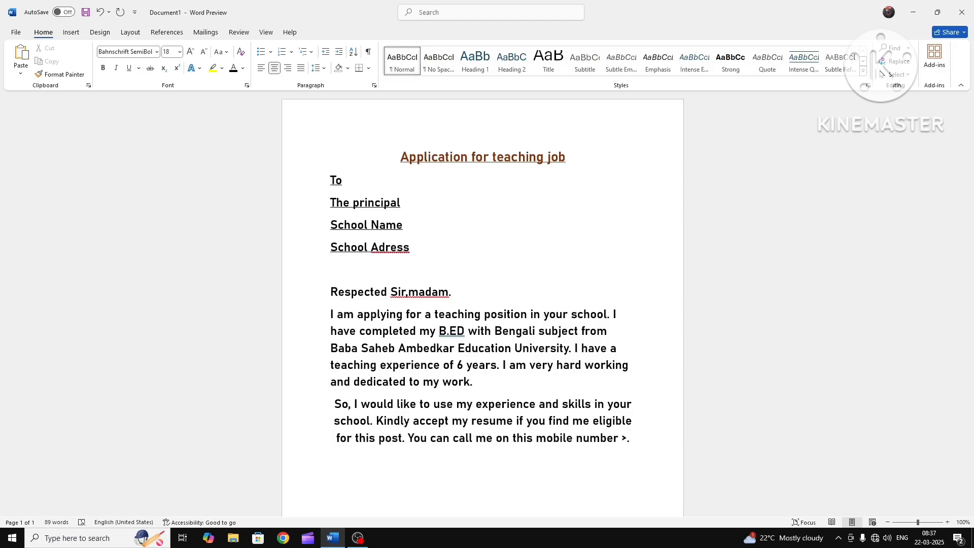
pyautogui.press('BackSpace')
pyautogui.press('BackSpace')
# Add a row of dots after "mobile number" as a placeholder and start a new paragraph below it
pyautogui.write('......')
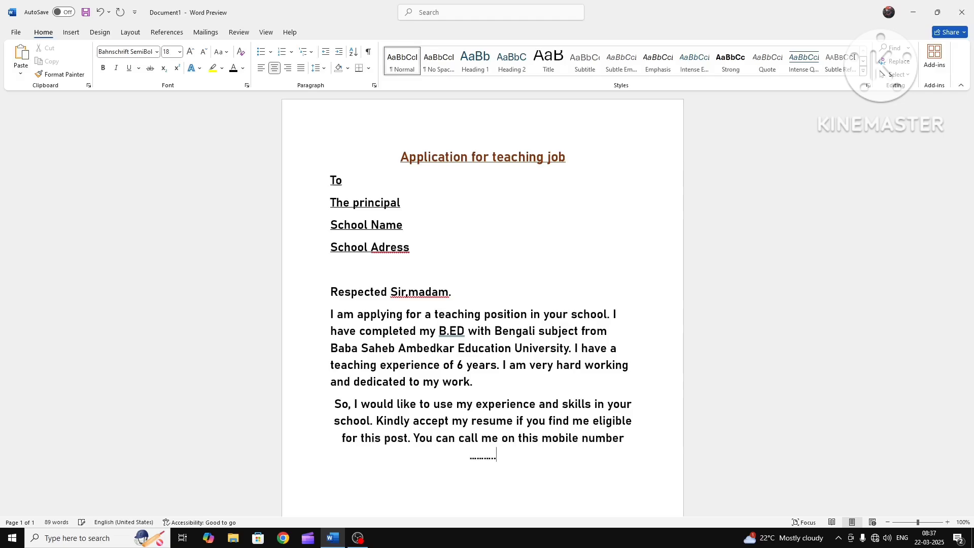
pyautogui.write('...')
pyautogui.press('Return')
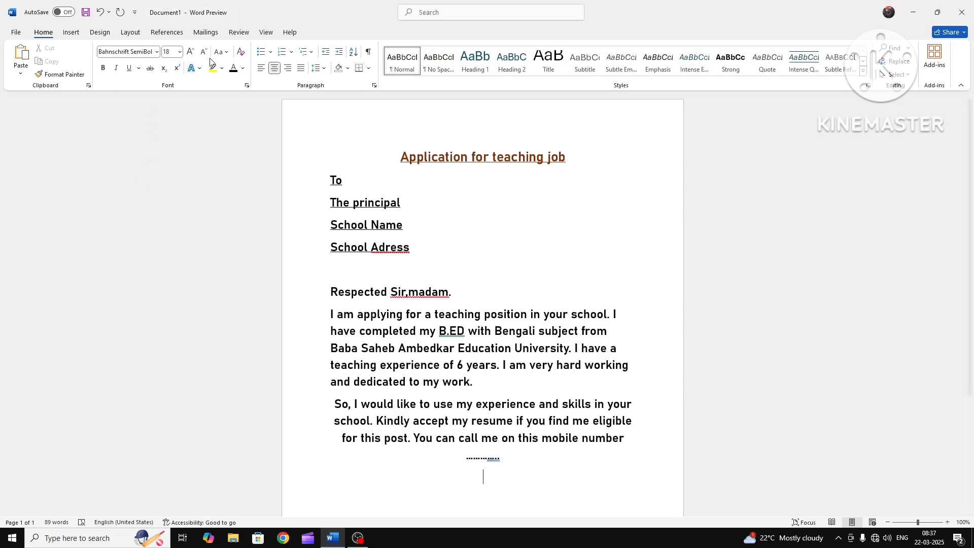
# Left-align the new paragraph and write "Thanking you" in it
pyautogui.click(261, 68)
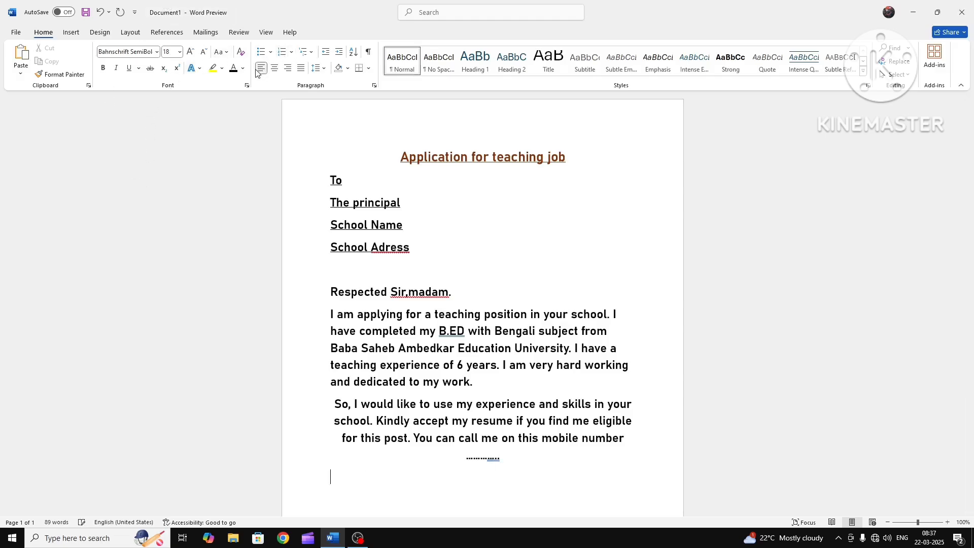
pyautogui.write('T')
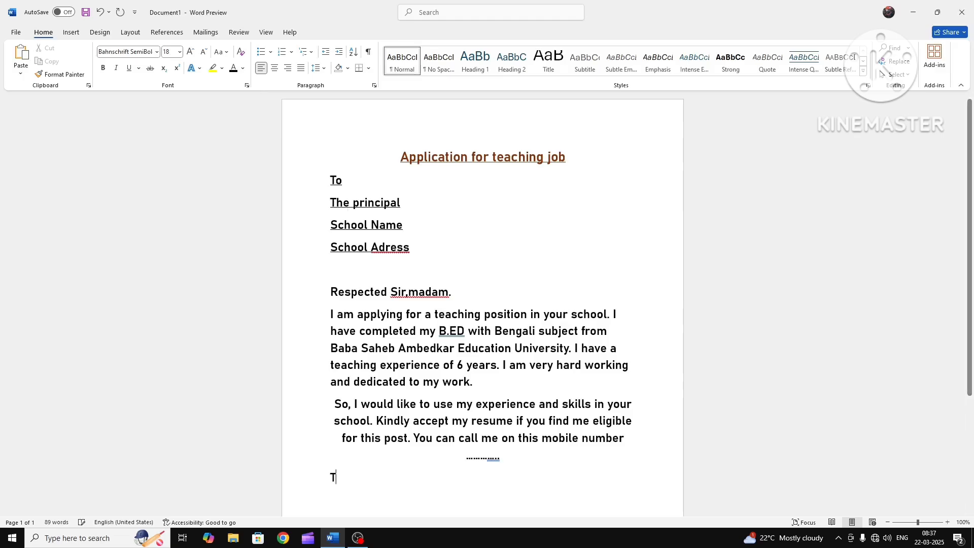
pyautogui.write('han')
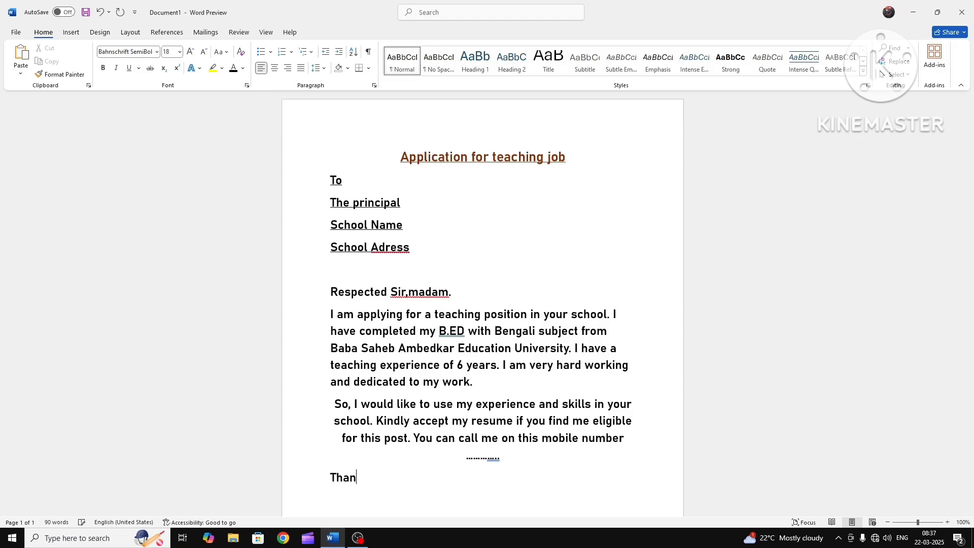
pyautogui.write('king you')
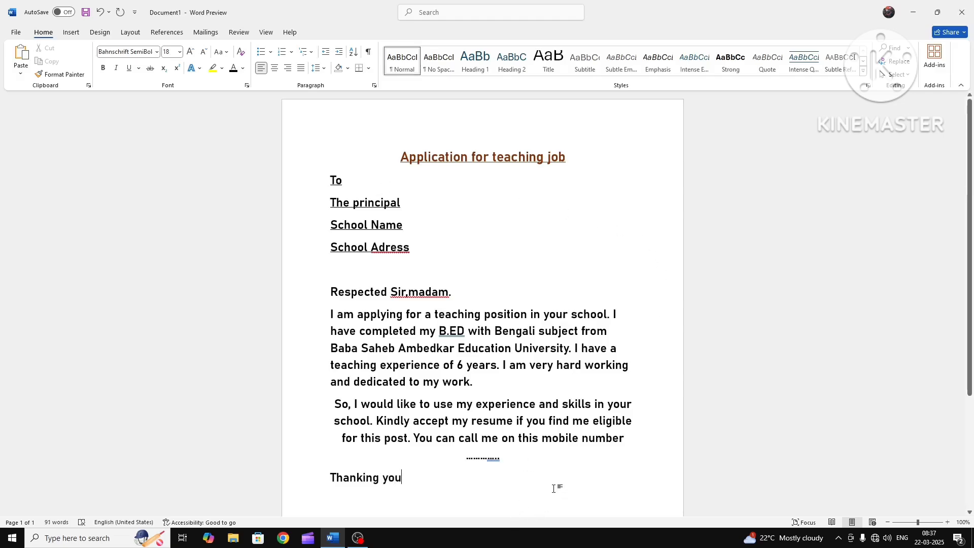
pyautogui.click(290, 73)
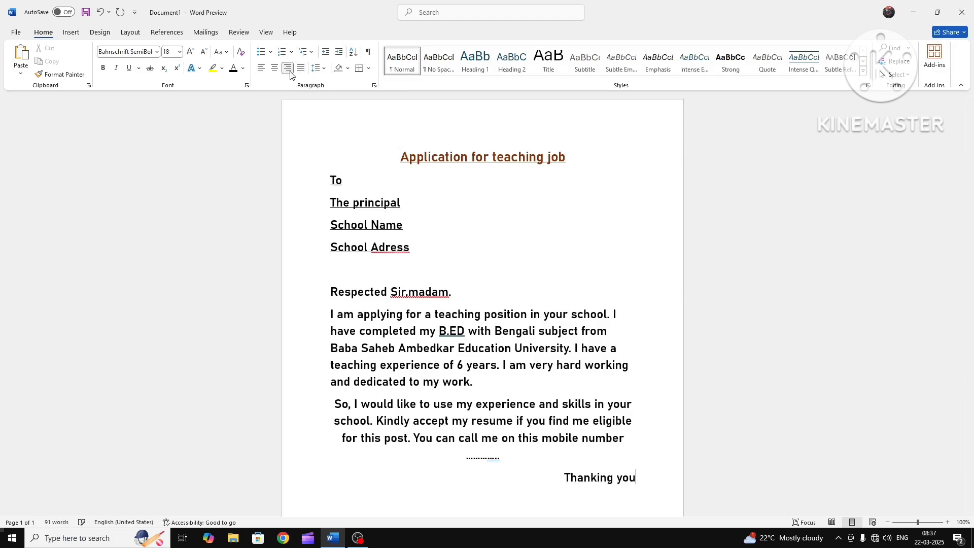
pyautogui.click(261, 71)
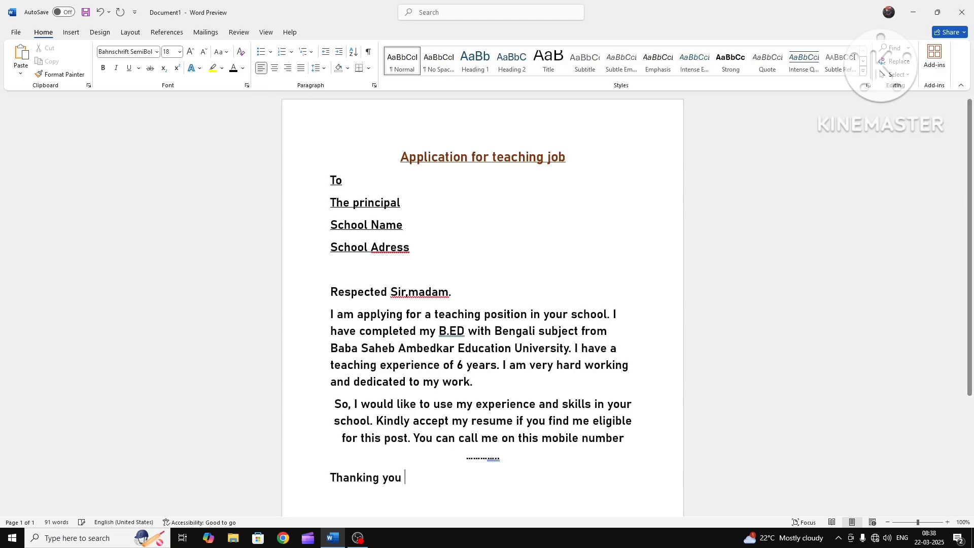
pyautogui.click(300, 69)
pyautogui.click(288, 69)
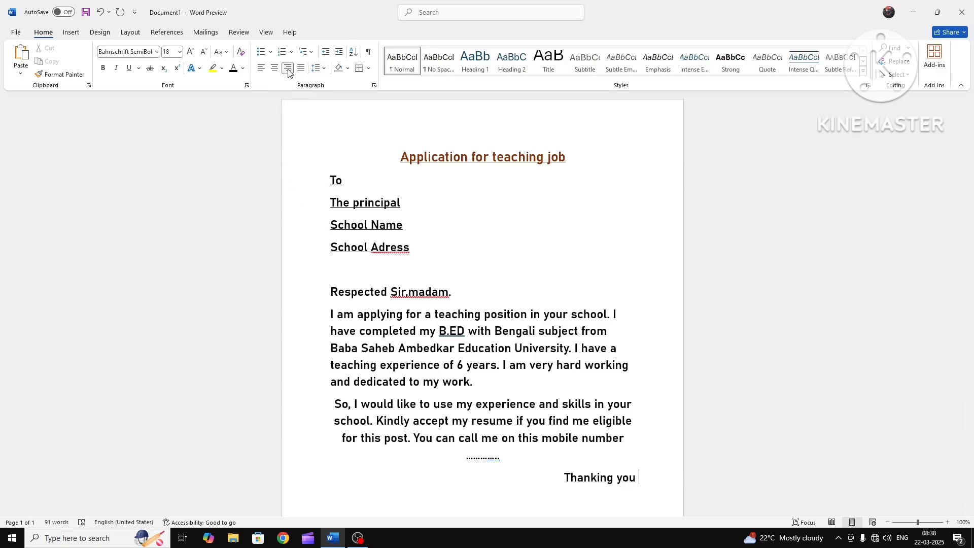
pyautogui.click(261, 69)
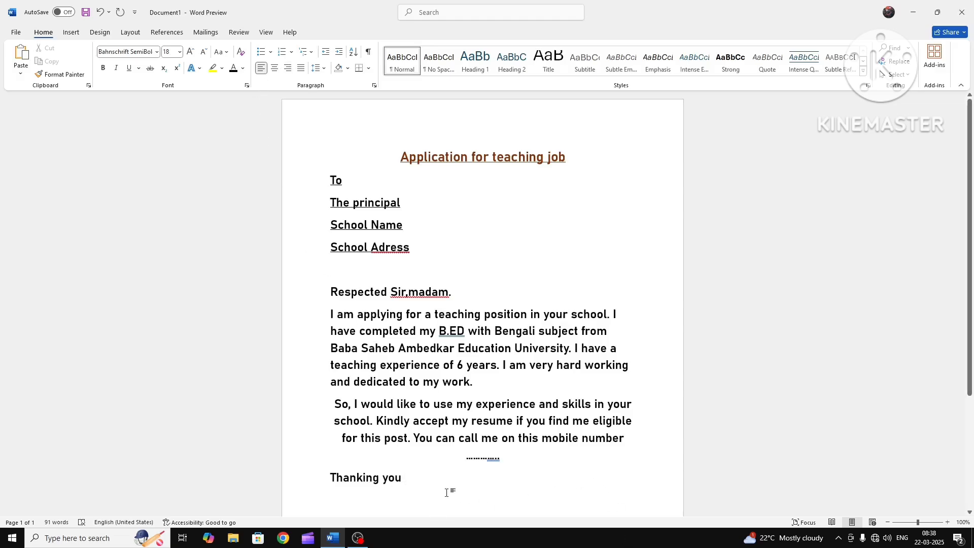
# Add a right-aligned closing line below "Thanking you" that reads "Yours Sincerely"
pyautogui.press('Return')
pyautogui.click(287, 69)
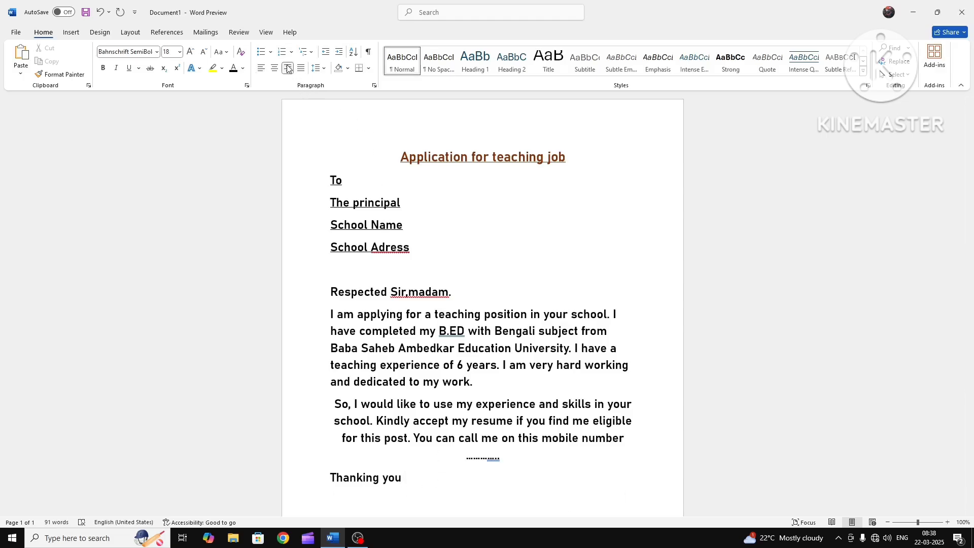
pyautogui.write('Yous')
pyautogui.press('BackSpace')
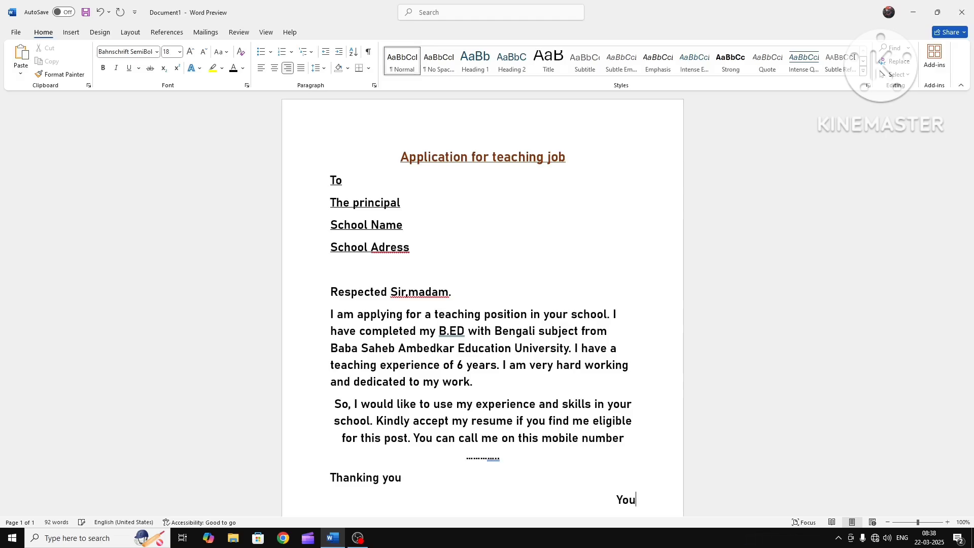
pyautogui.write('rs S')
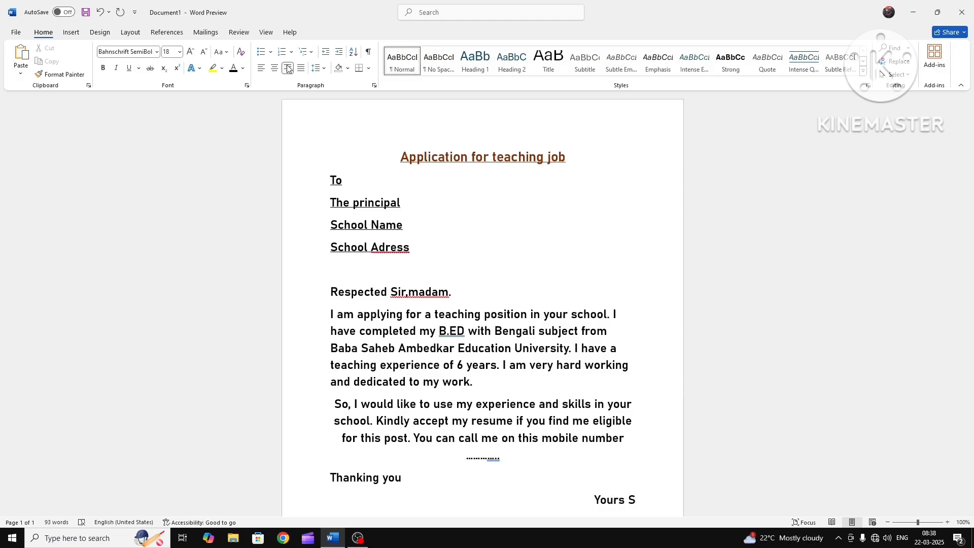
pyautogui.write('inc')
pyautogui.write('erely')
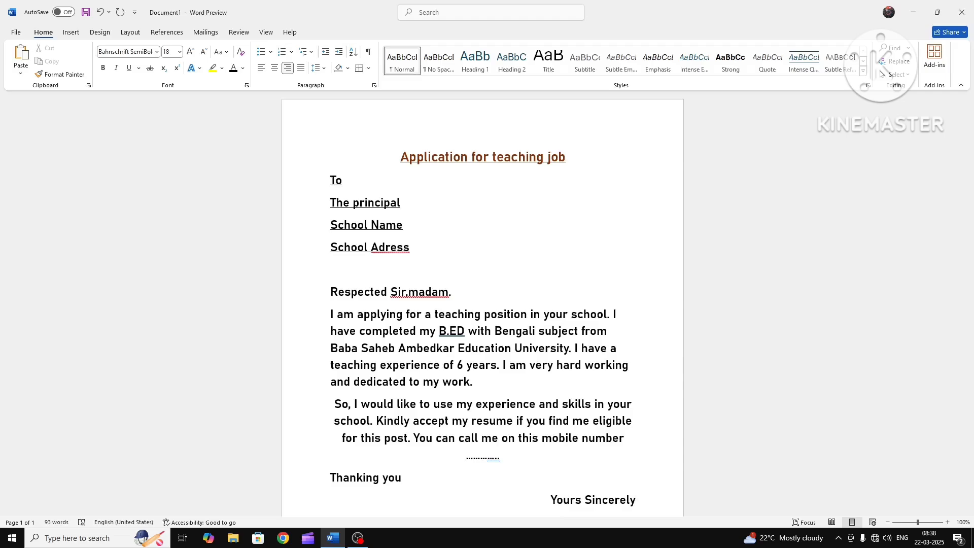
# Add two right-aligned lines below "Yours Sincerely" that read "Your Name" and "Your Address"
pyautogui.press('Return')
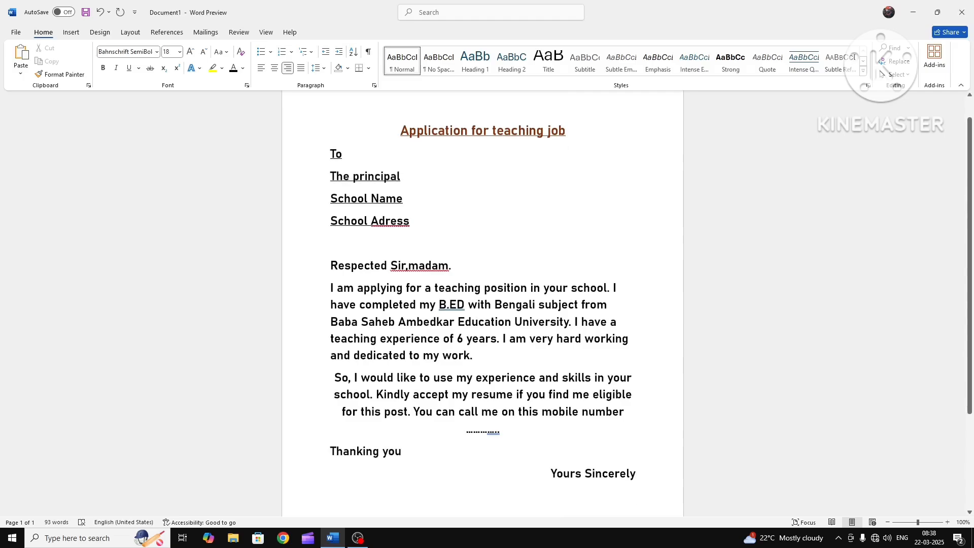
pyautogui.write('Y')
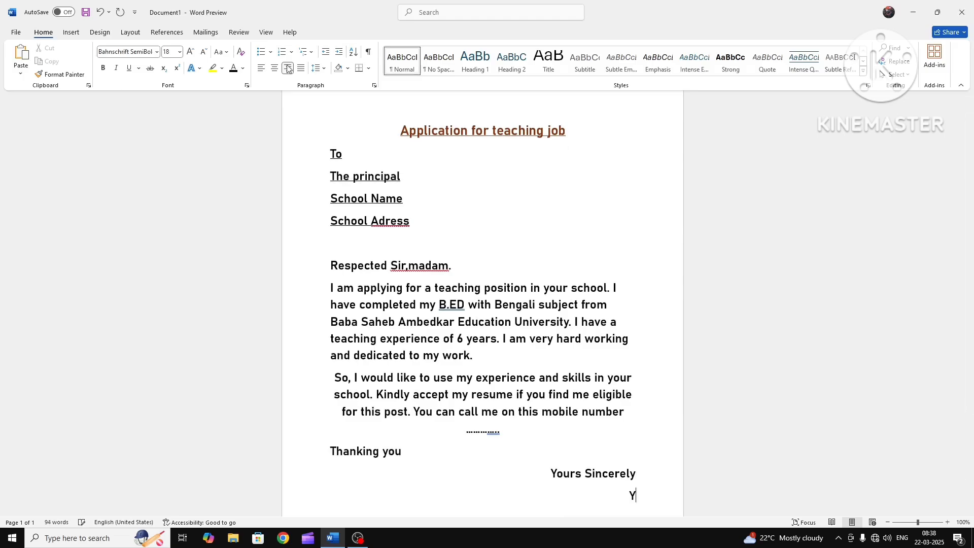
pyautogui.write('our Name')
pyautogui.press('Return')
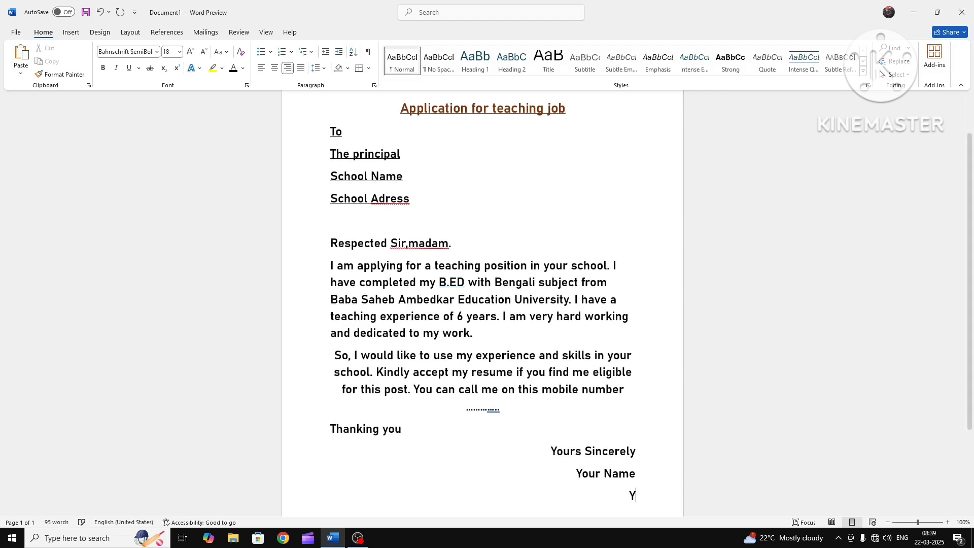
pyautogui.write('You')
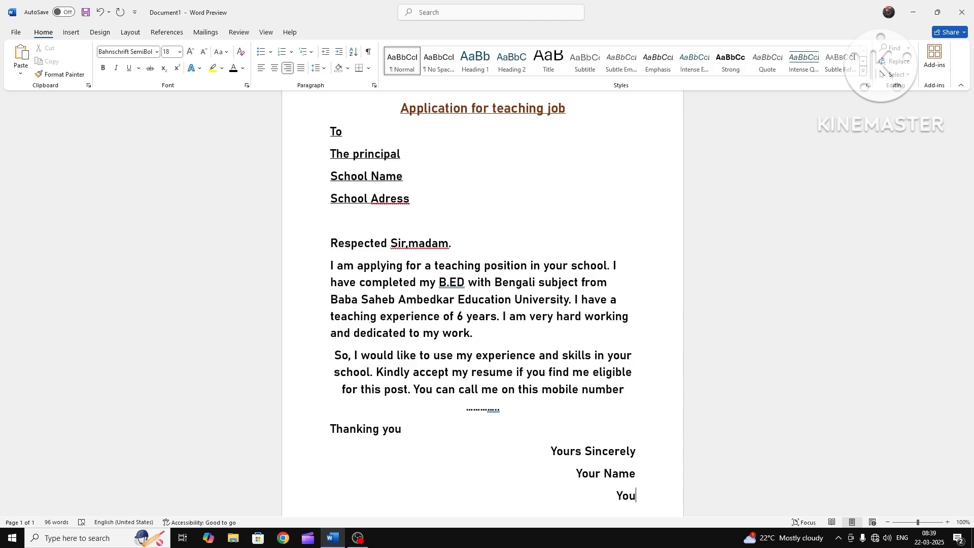
pyautogui.write('r Address')
# Correct the misspelled word in the addressee block so that the line reads "School Address"
pyautogui.click(386, 198)
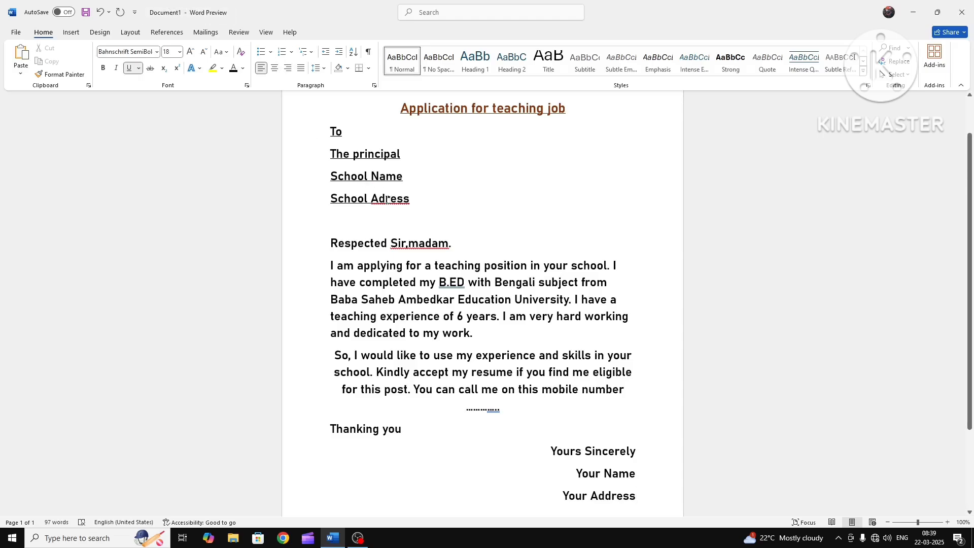
pyautogui.write('d')
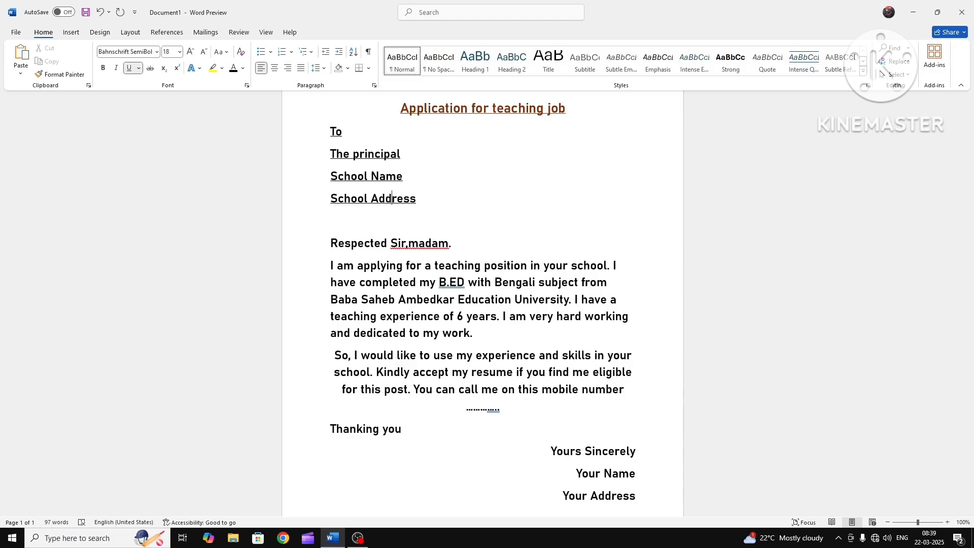
pyautogui.click(496, 451)
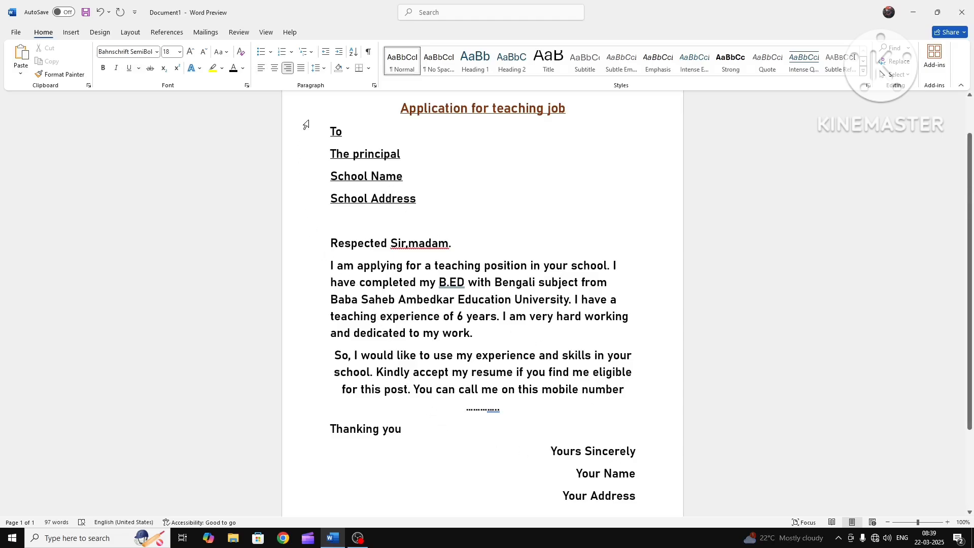
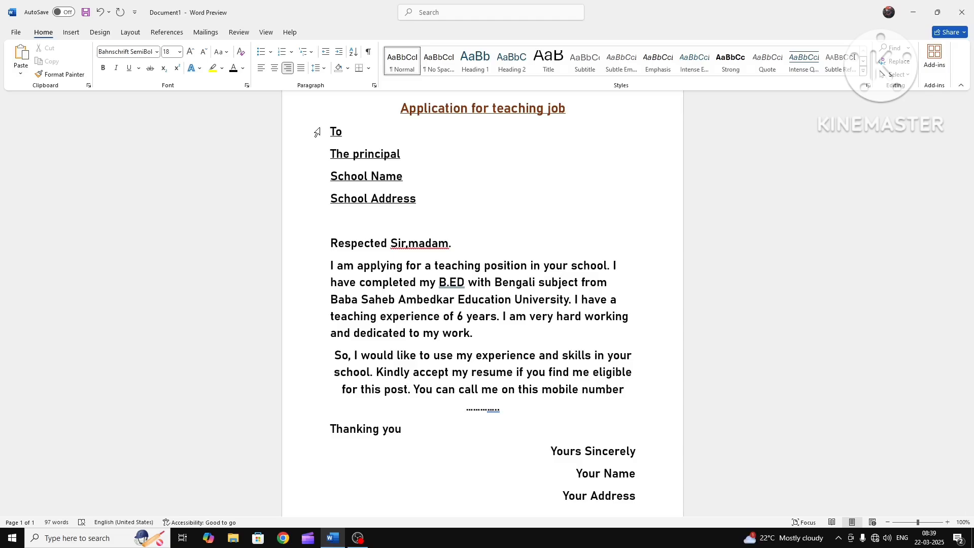
# Write the line "Subject : Application for teaching job" in the empty paragraph between the school address and the salutation
pyautogui.click(420, 220)
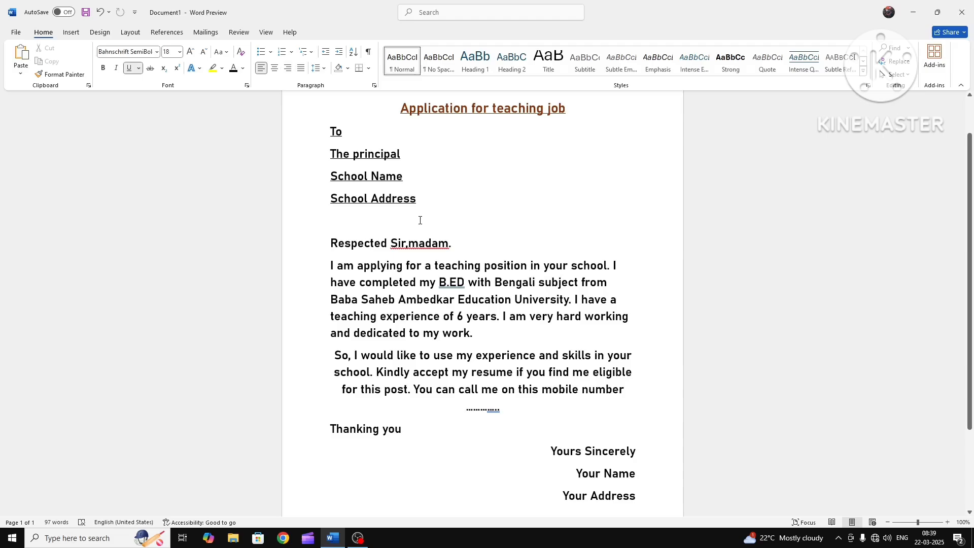
pyautogui.write('S')
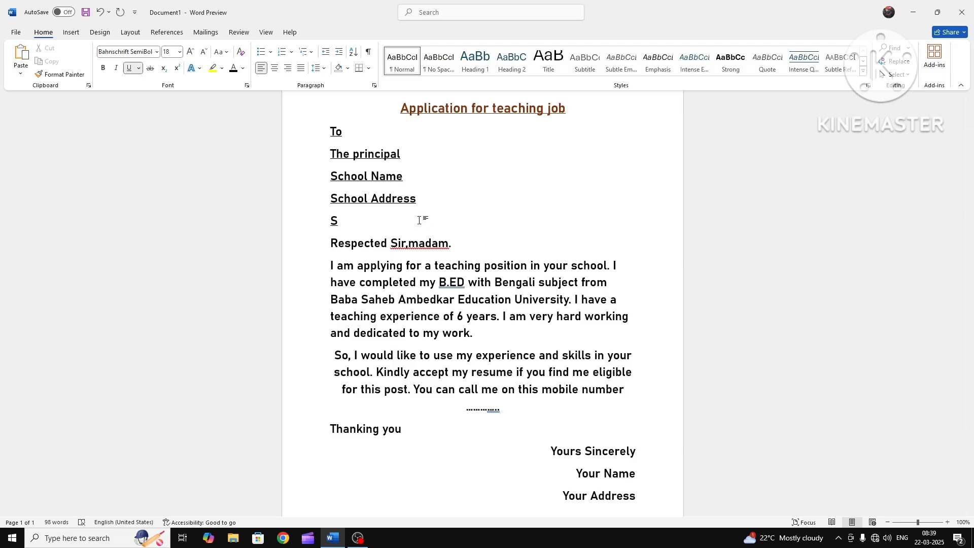
pyautogui.write('ubject : A')
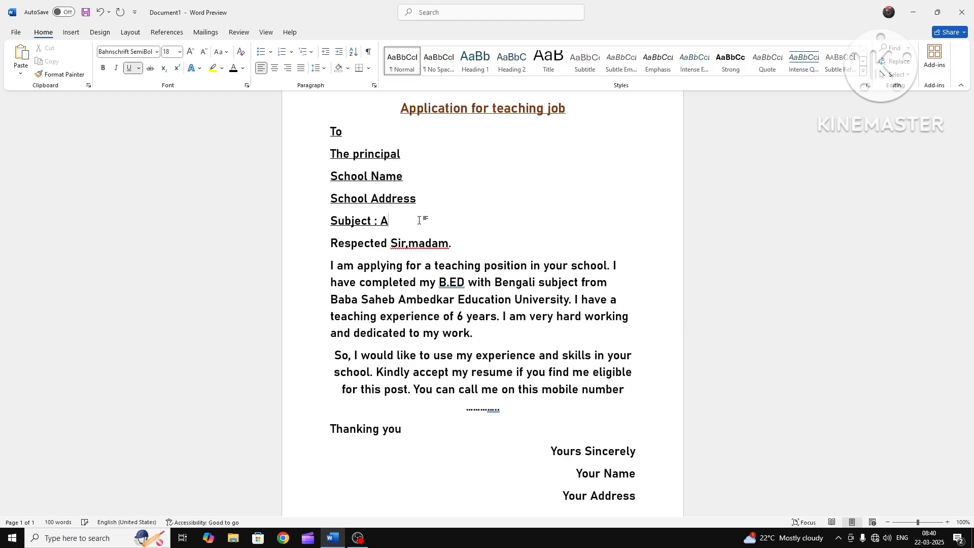
pyautogui.write('pplication for')
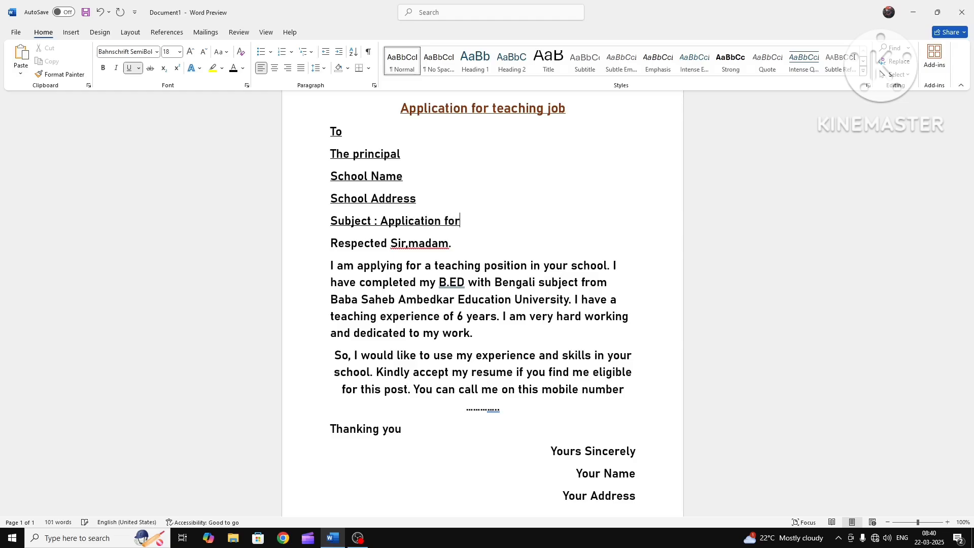
pyautogui.write(' teaching job')
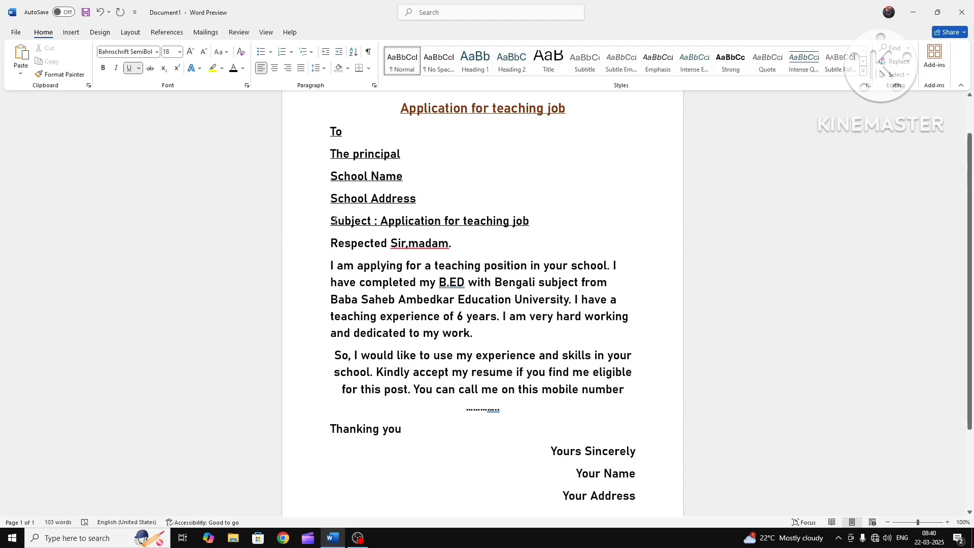
# Centre the subject line and set its font size to 24
pyautogui.moveTo(335, 220); pyautogui.dragTo(536, 224)
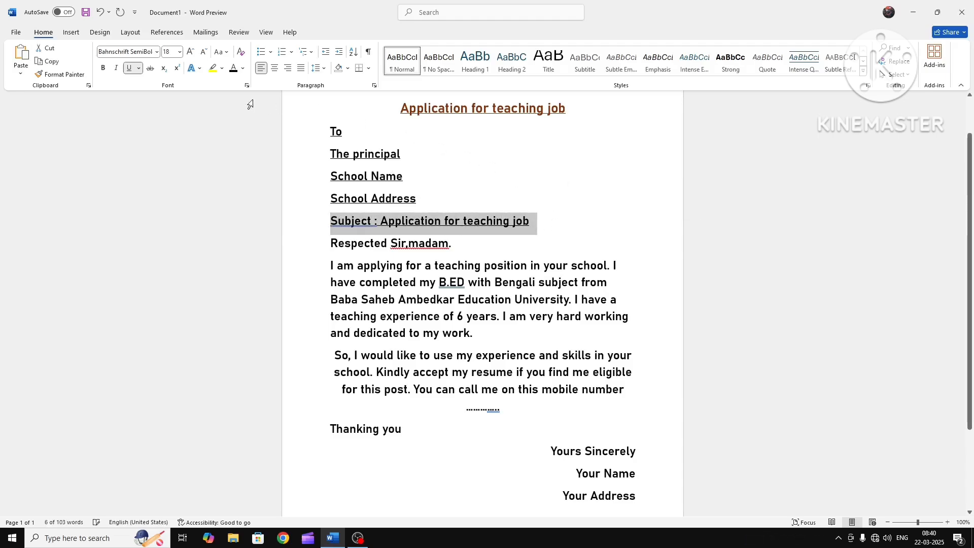
pyautogui.click(274, 69)
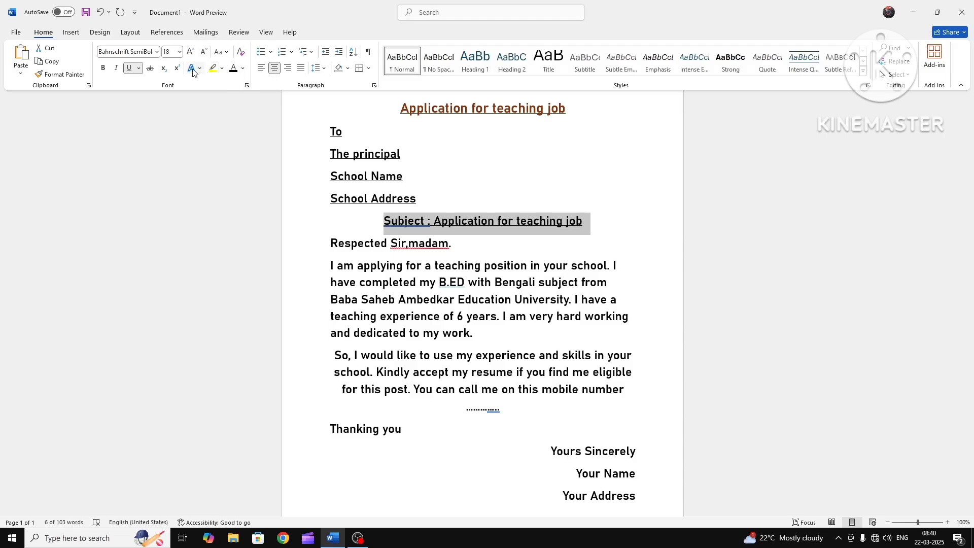
pyautogui.click(179, 52)
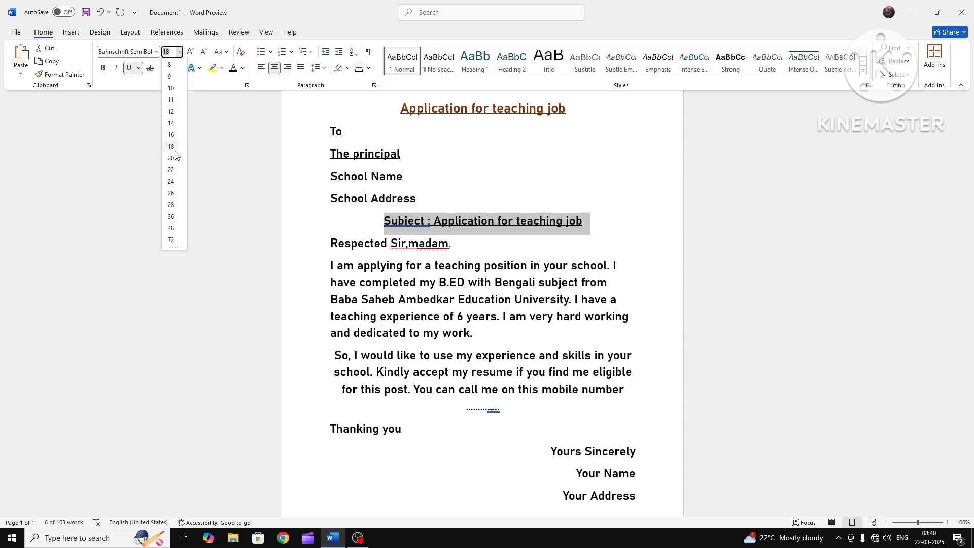
pyautogui.click(171, 182)
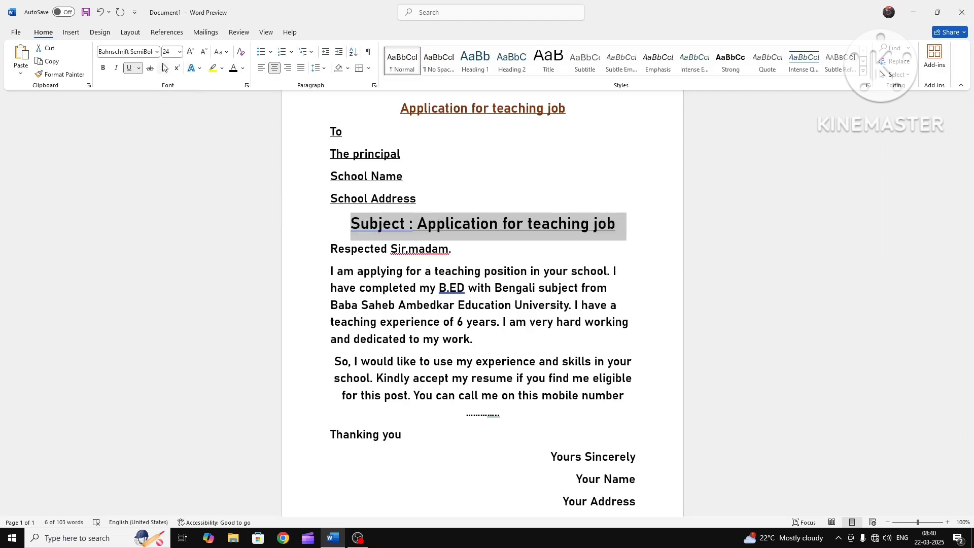
# Make the subject line bold without underlining and colour its text dark purple
pyautogui.click(103, 68)
pyautogui.click(130, 68)
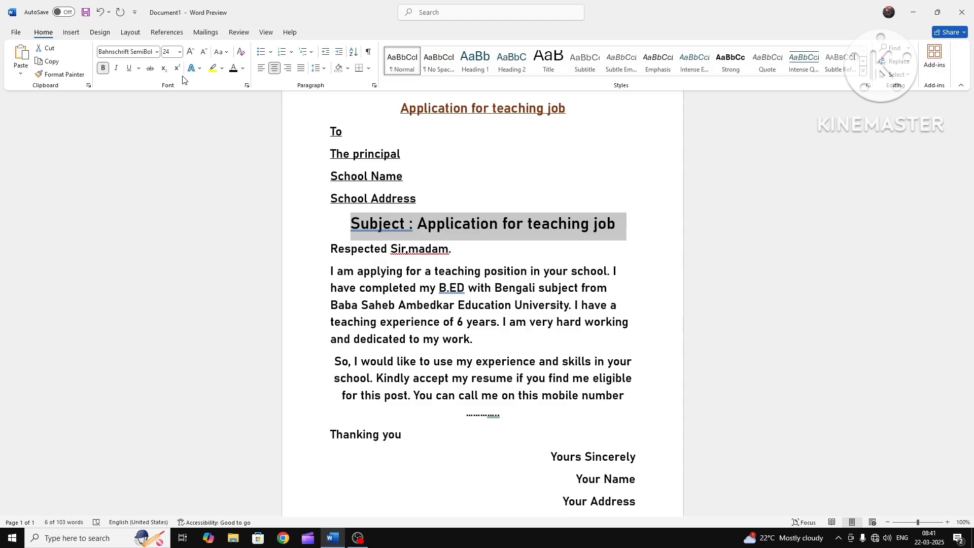
pyautogui.click(243, 69)
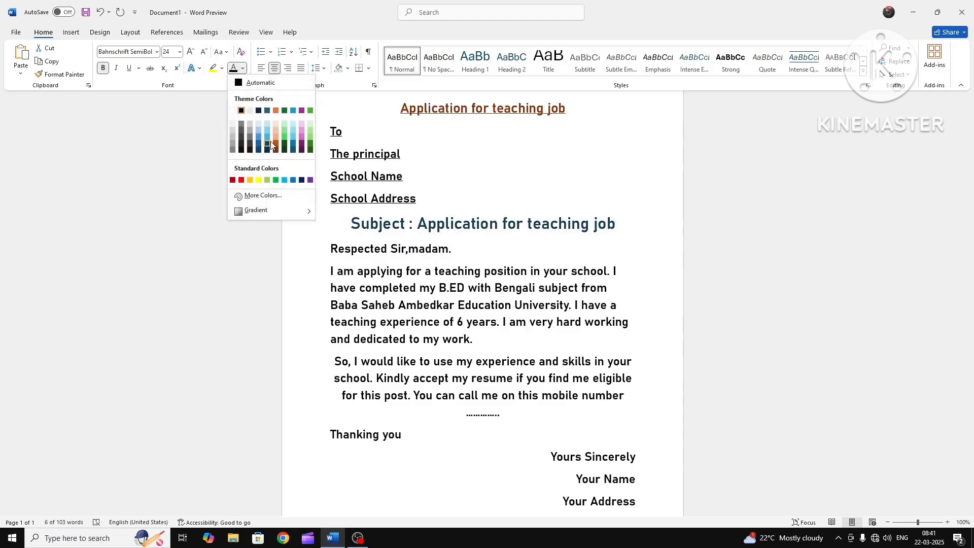
pyautogui.click(302, 151)
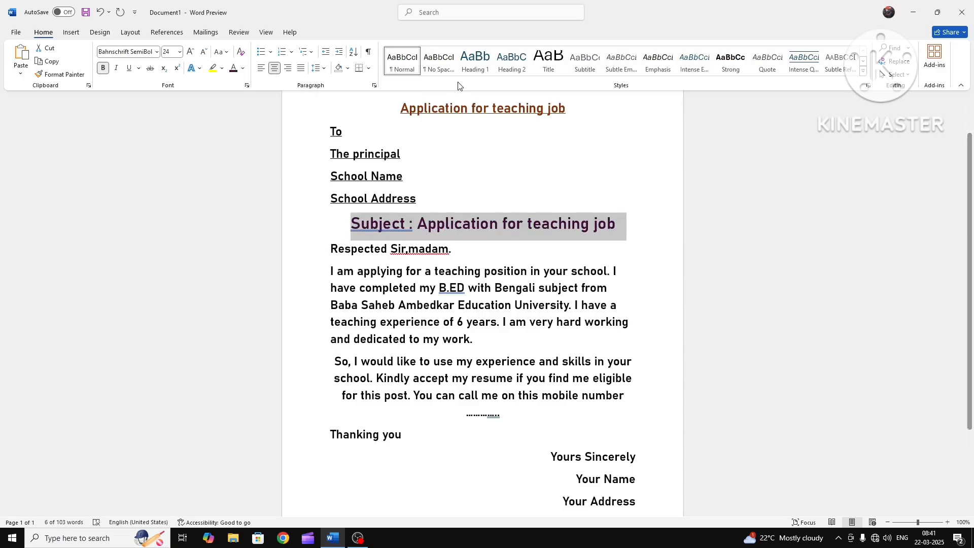
pyautogui.click(446, 150)
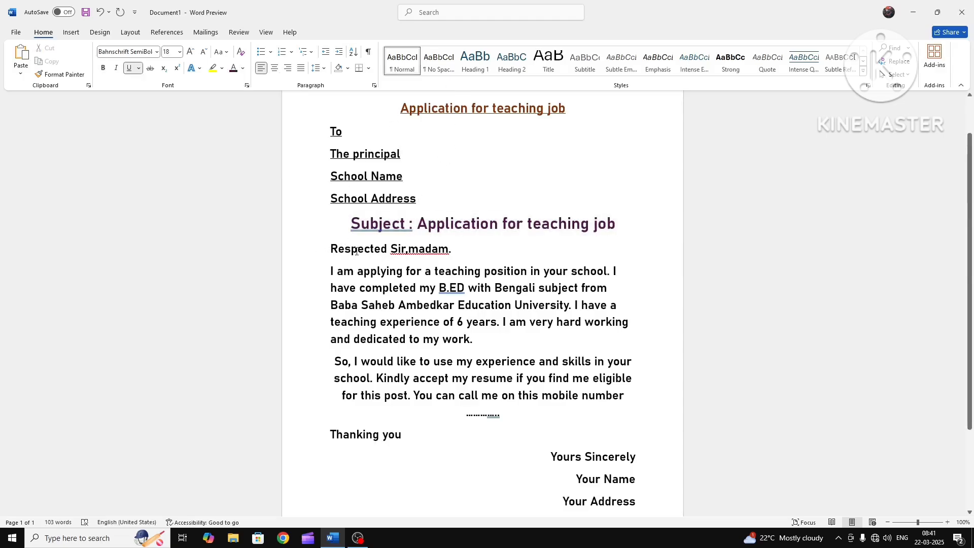
# Insert a space after the comma in the salutation so that it reads "Respected Sir, madam."
pyautogui.click(409, 249)
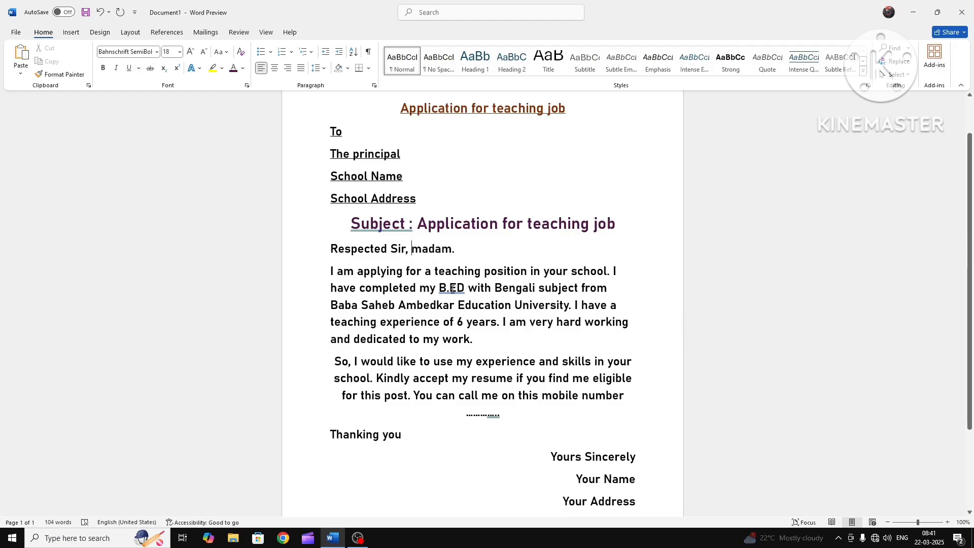
pyautogui.click(475, 224)
pyautogui.click(458, 258)
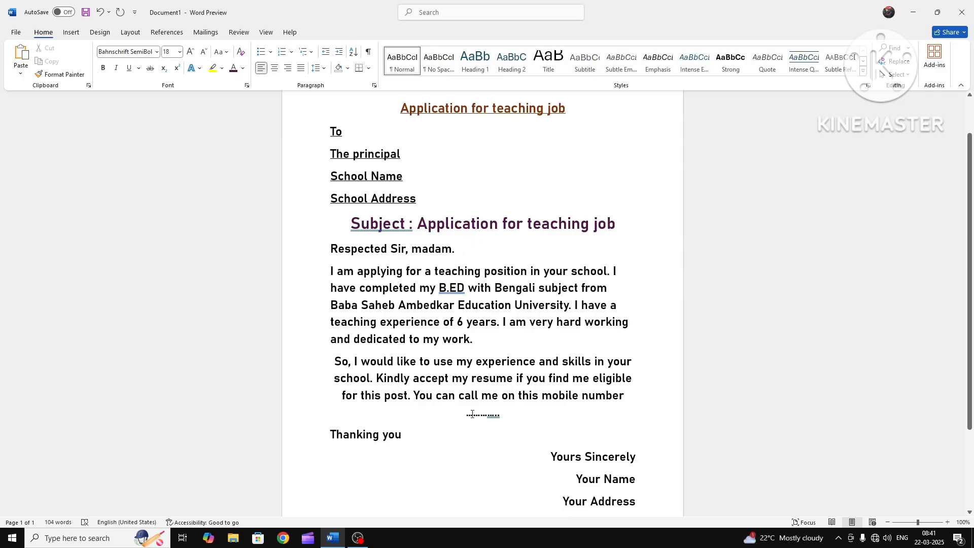
pyautogui.moveTo(472, 414); pyautogui.dragTo(503, 414)
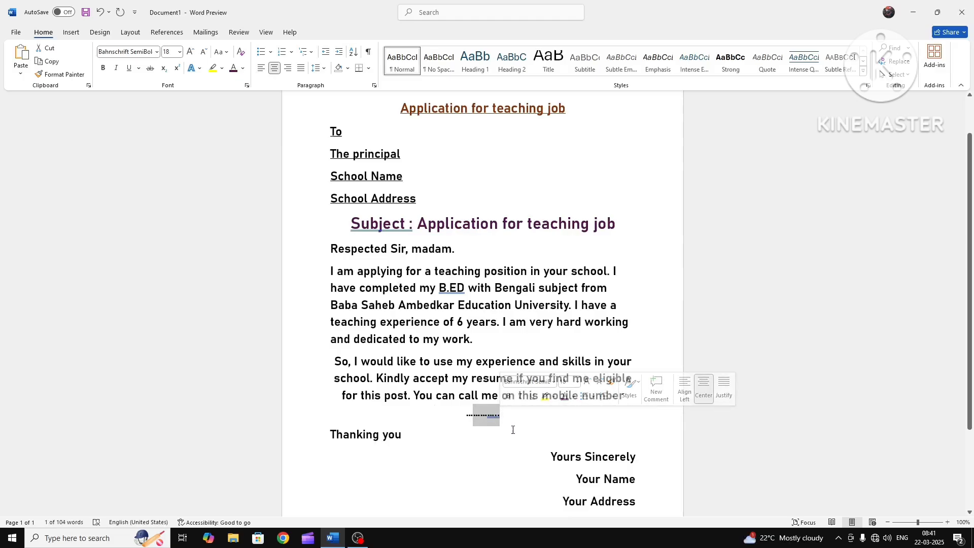
pyautogui.click(399, 432)
pyautogui.scroll(-3, 598, 459)
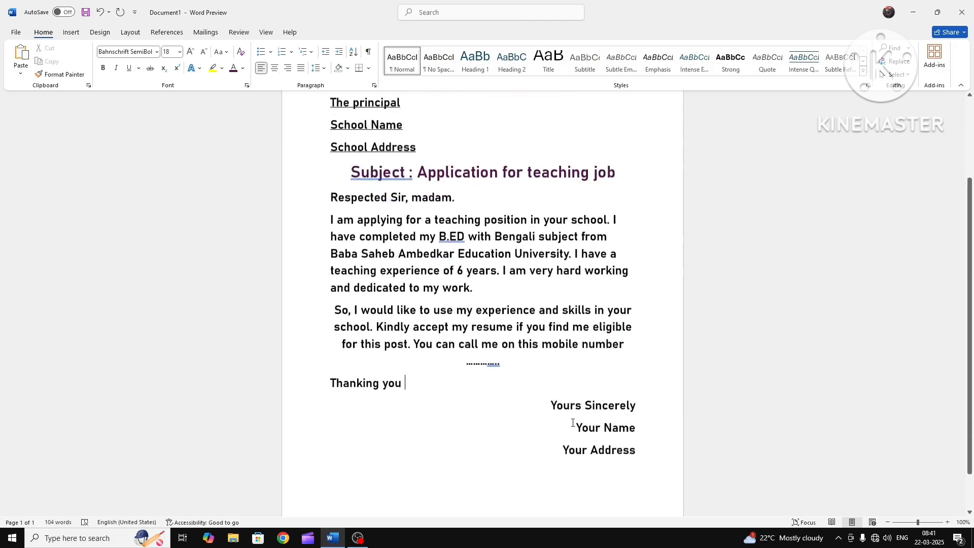
pyautogui.scroll(5, 572, 422)
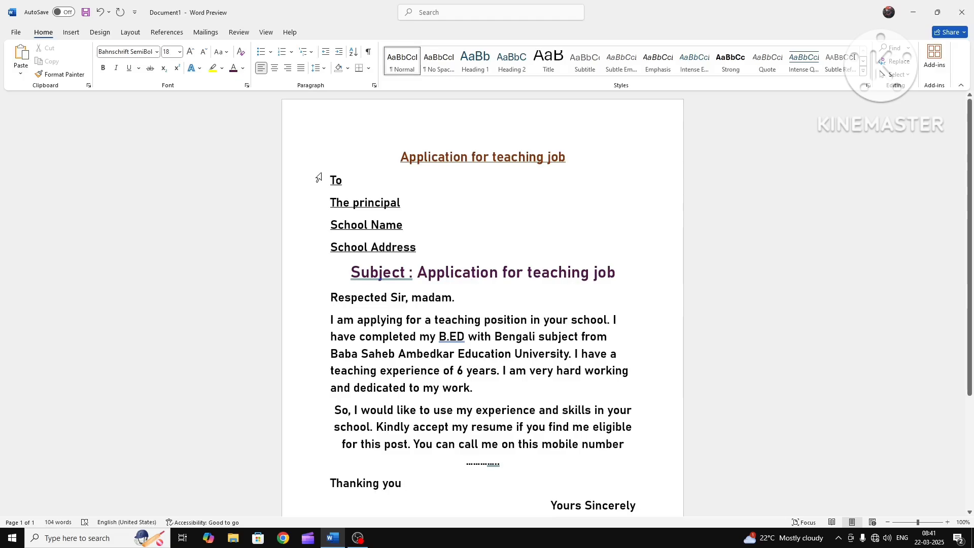
# Complete the last closing line as "Your Address" and delete the stray "ess" in front of "To"
pyautogui.moveTo(319, 177); pyautogui.dragTo(645, 446)
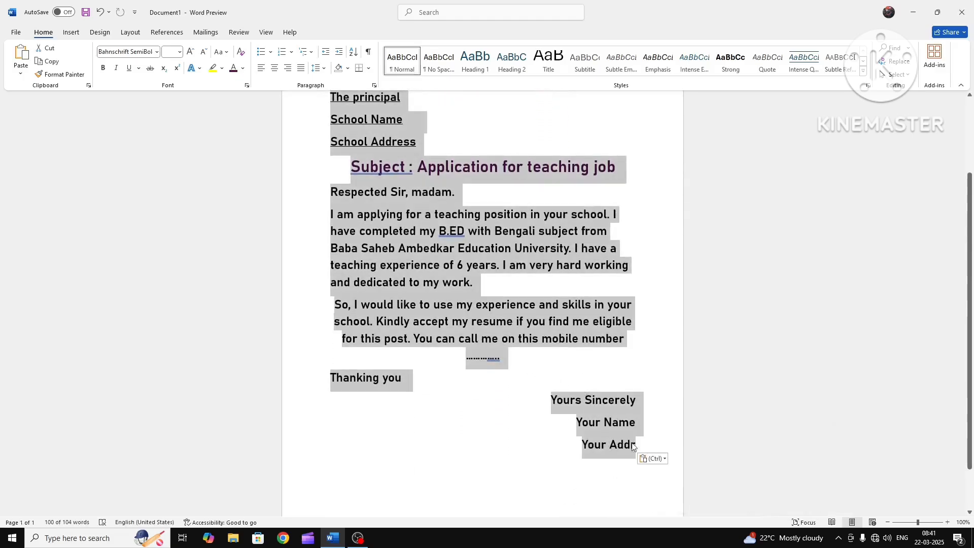
pyautogui.click(668, 444)
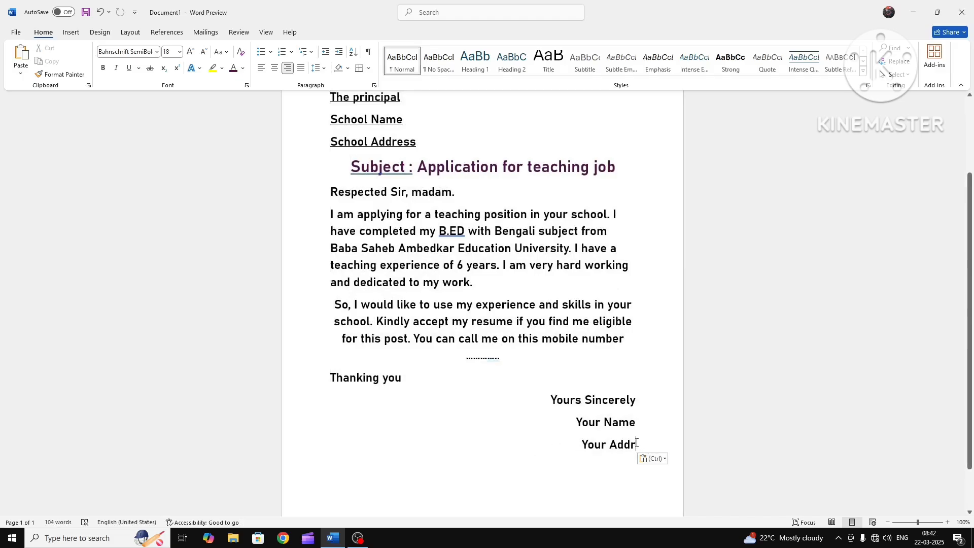
pyautogui.write('ess')
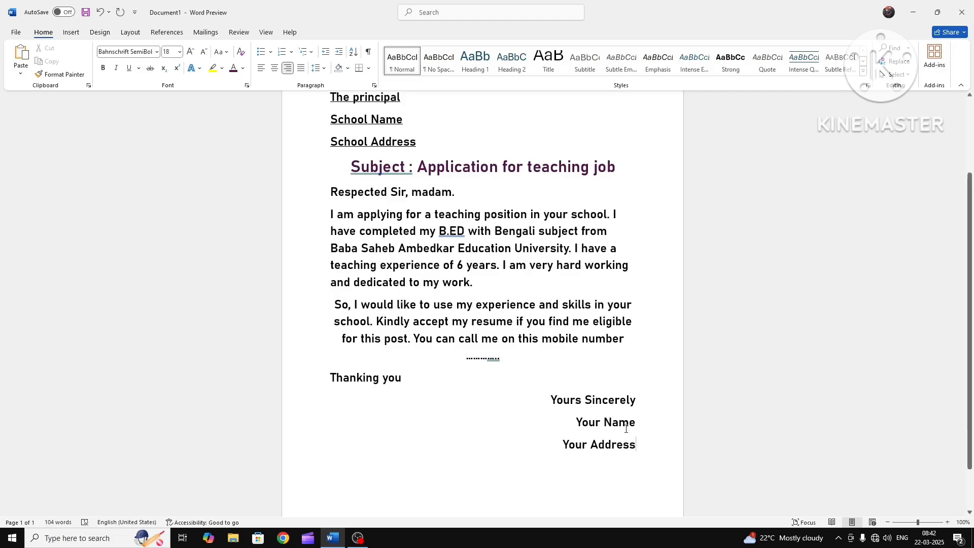
pyautogui.scroll(4, 399, 421)
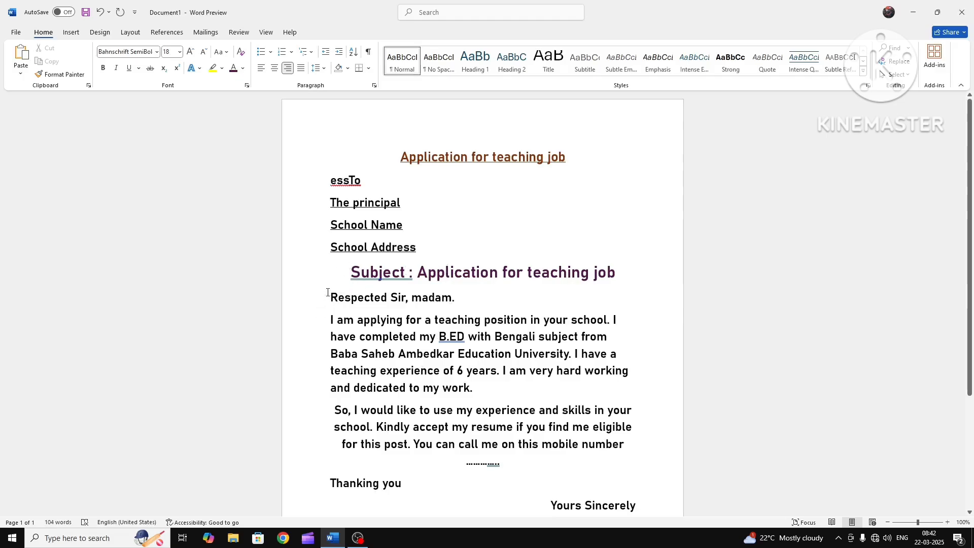
pyautogui.click(350, 180)
pyautogui.press('BackSpace')
pyautogui.press('BackSpace')
pyautogui.press('BackSpace')
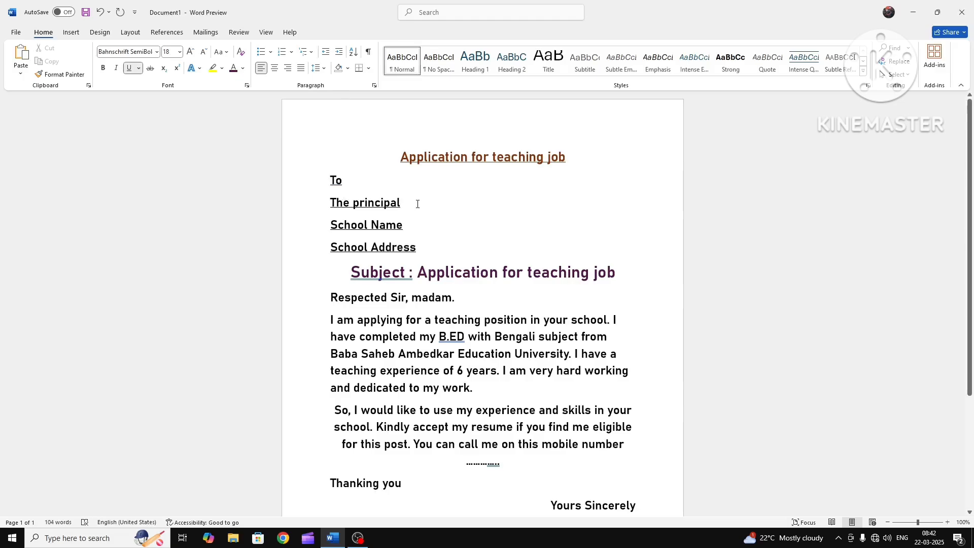
pyautogui.scroll(-2, 418, 204)
pyautogui.scroll(-1, 419, 199)
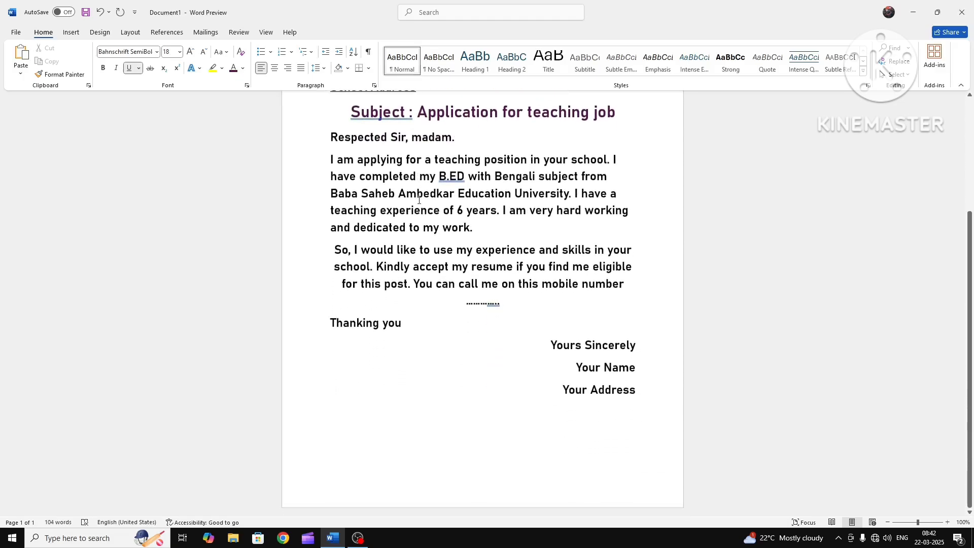
pyautogui.scroll(2, 420, 197)
pyautogui.scroll(2, 421, 194)
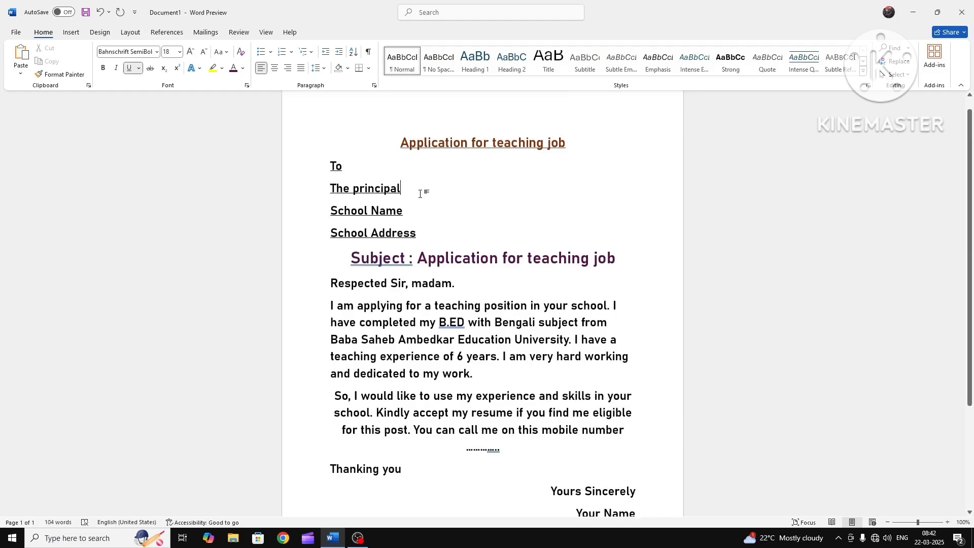
pyautogui.click(341, 291)
pyautogui.click(310, 274)
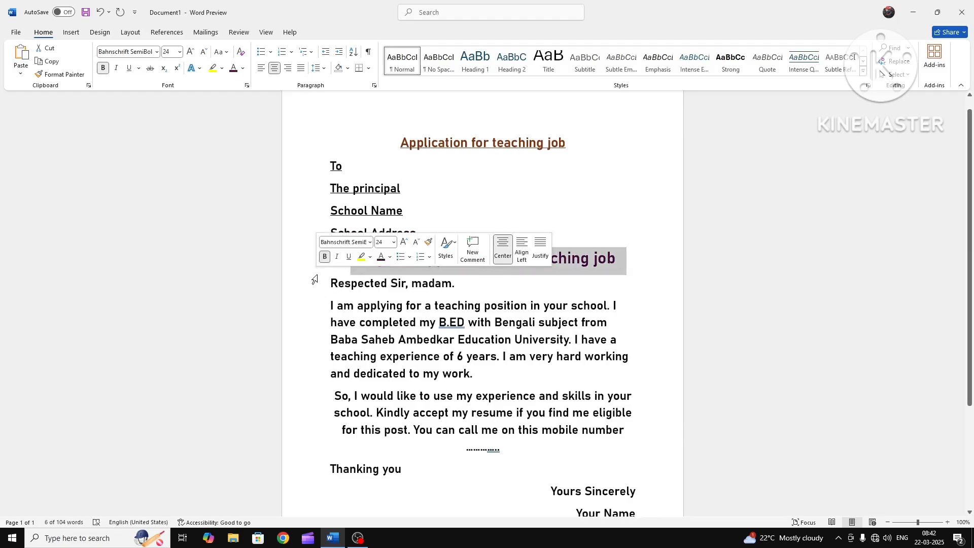
pyautogui.click(597, 188)
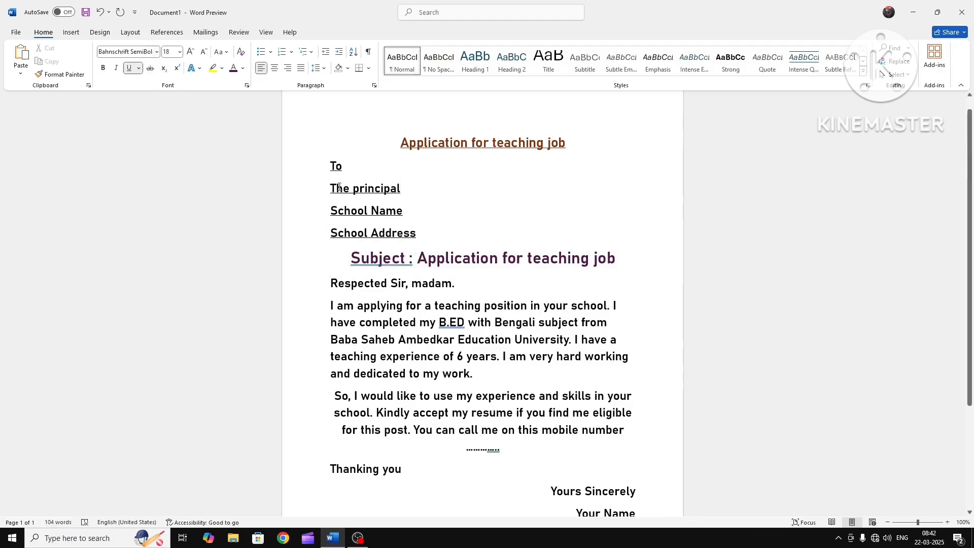